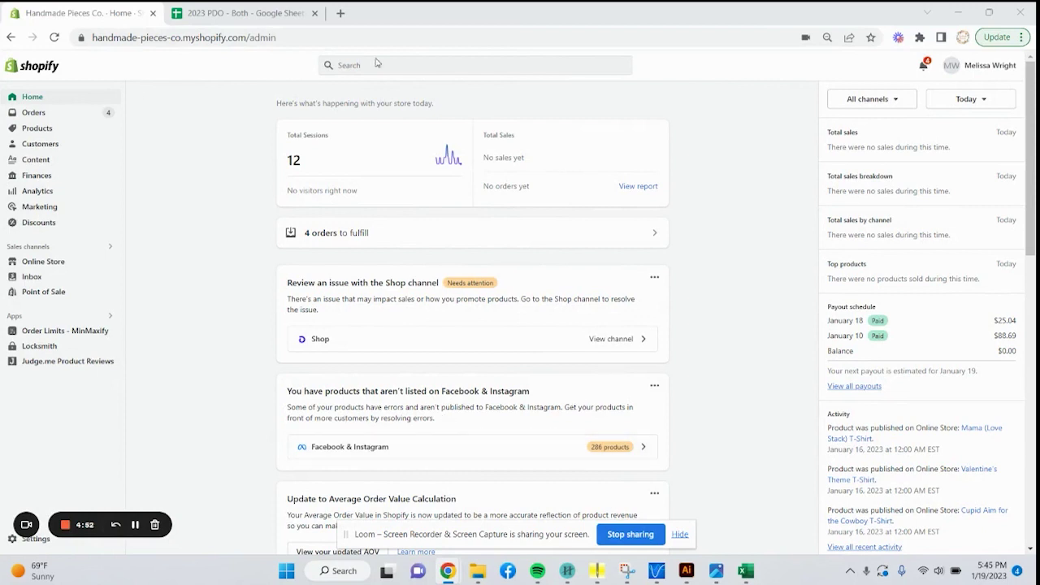
Search 'infinite options', open the Infinite Options App Store listing, and choose to add it.
{"action": "left_click", "coordinate": [90, 315]}
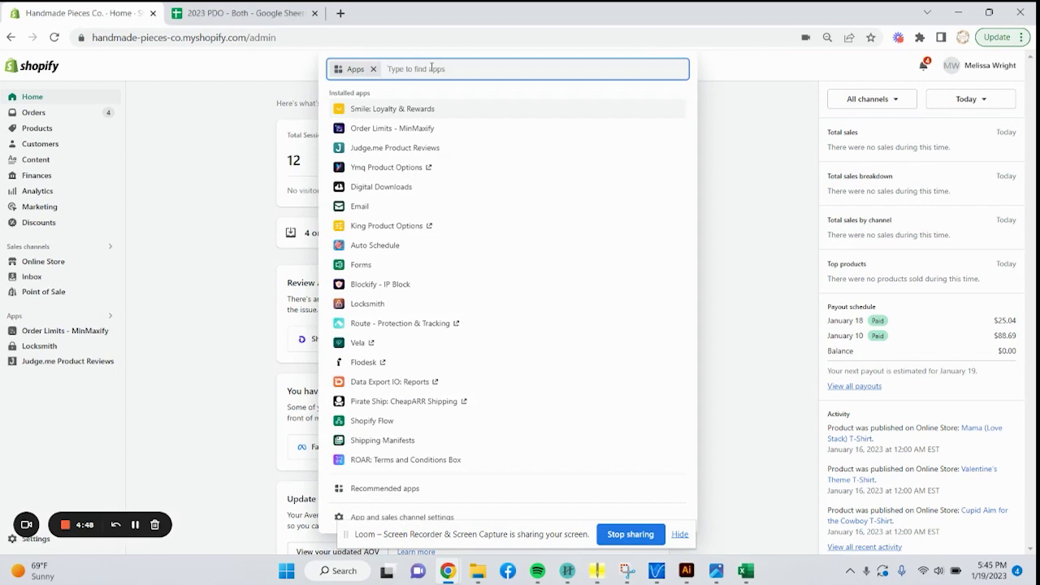
{"action": "type", "text": "infinite options"}
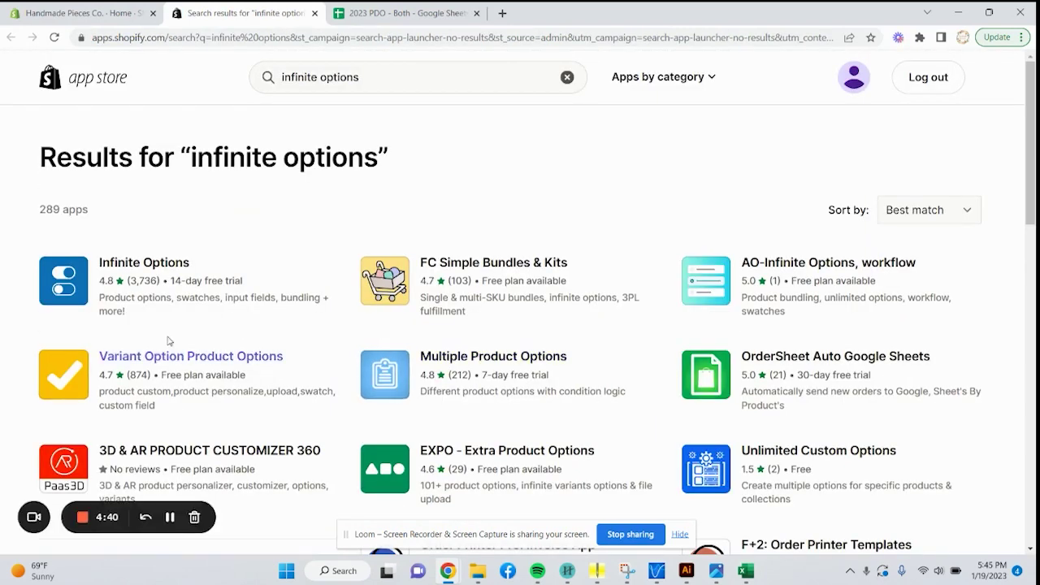
{"action": "left_click", "coordinate": [69, 296]}
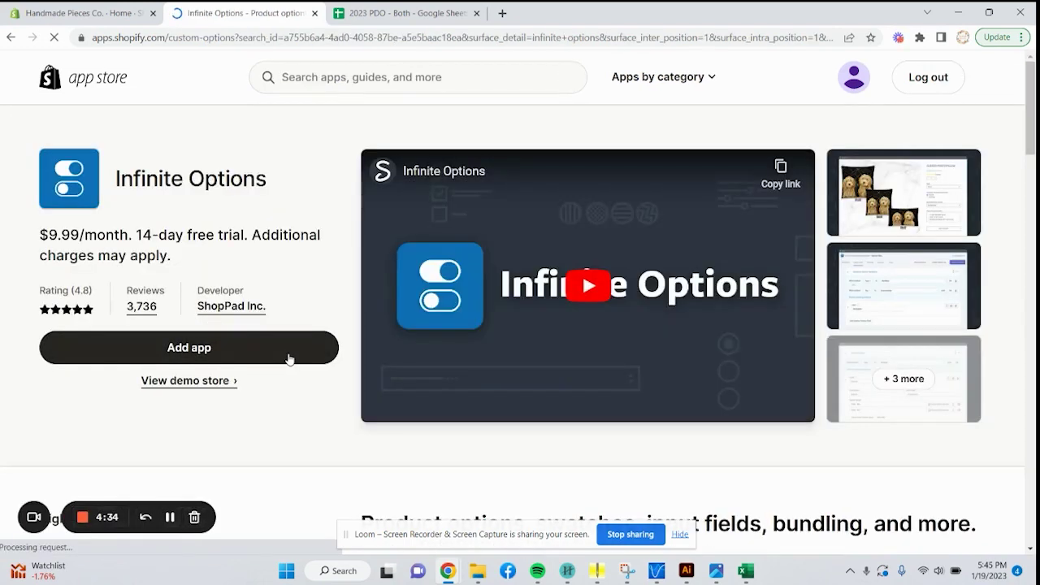
{"action": "left_click", "coordinate": [242, 360]}
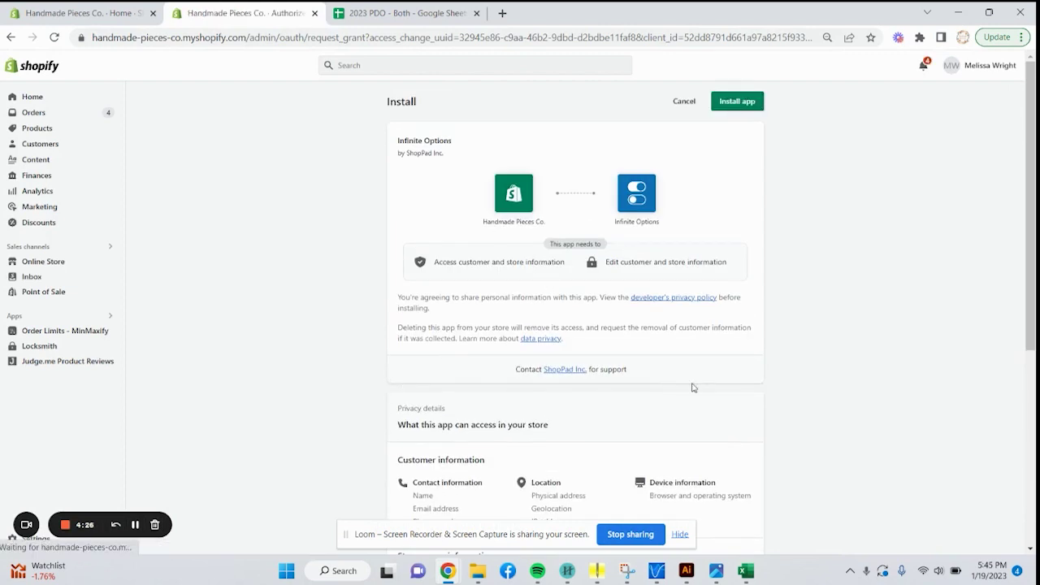
Review the Infinite Options install page and confirm installing the app.
{"action": "scroll", "coordinate": [692, 387], "scroll_direction": "down", "scroll_amount": 4}
{"action": "scroll", "coordinate": [755, 455], "scroll_direction": "up", "scroll_amount": 3}
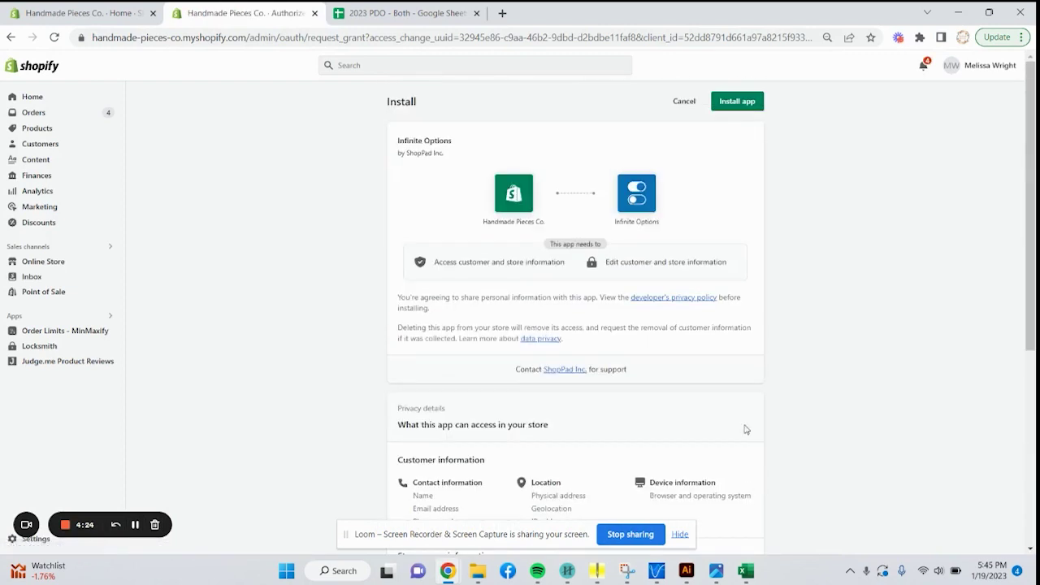
{"action": "left_click", "coordinate": [721, 108]}
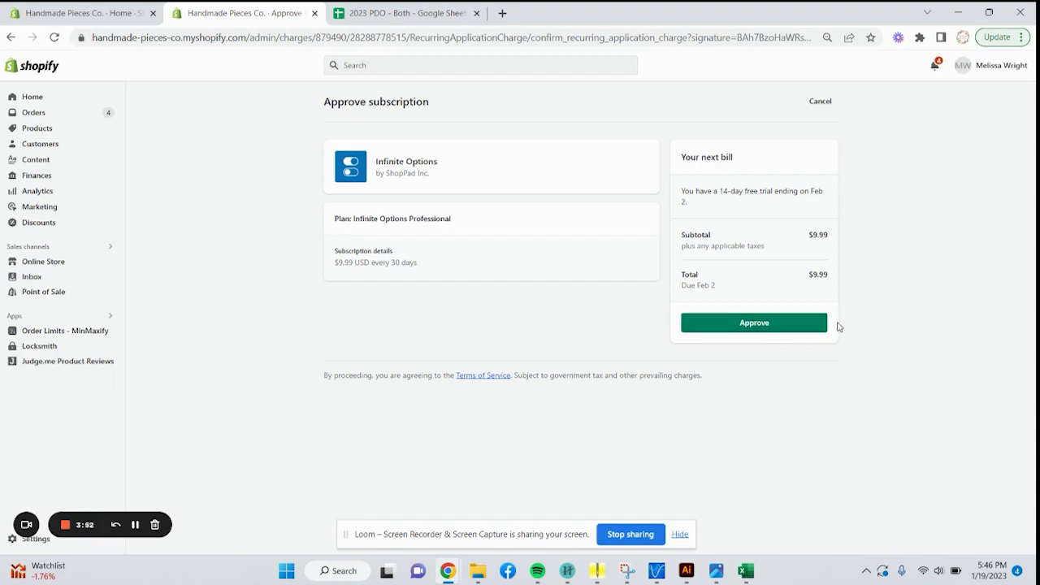
Approve the $9.99 Professional subscription, view the empty Option Sets page, then switch to the HPC_AllOptions workbook.
{"action": "left_click", "coordinate": [777, 332]}
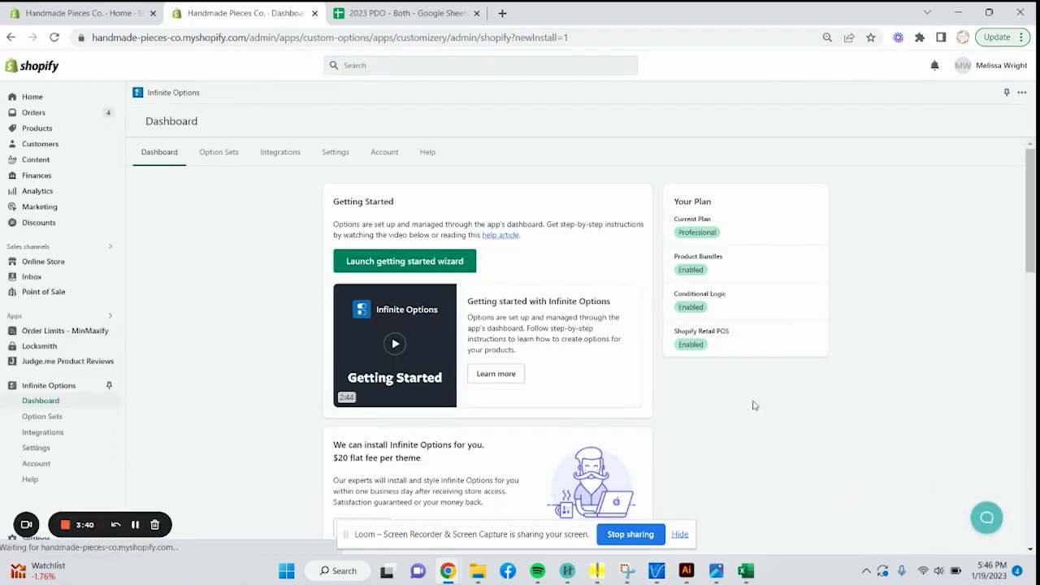
{"action": "scroll", "coordinate": [593, 455], "scroll_direction": "down", "scroll_amount": 3}
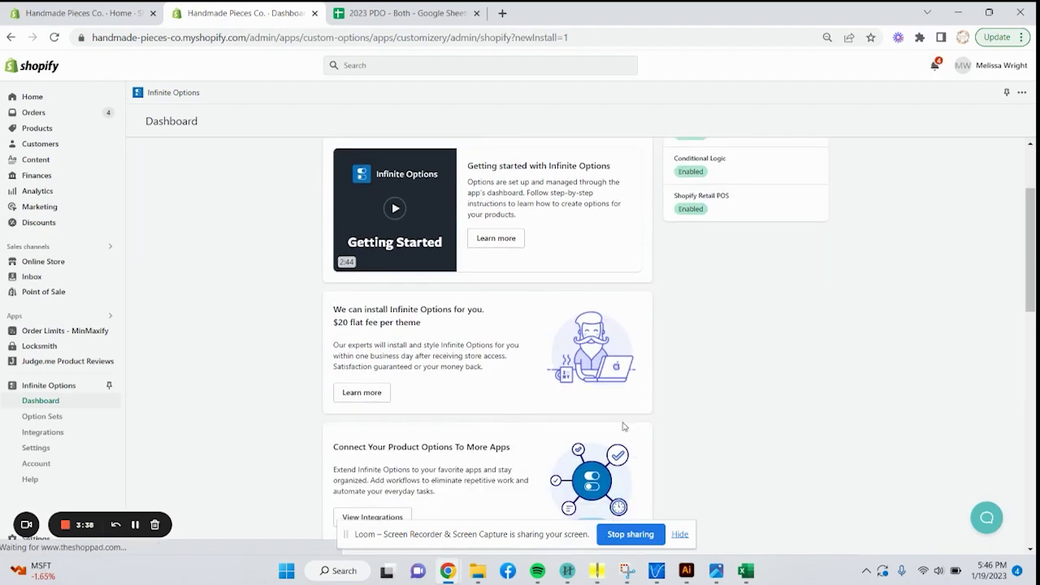
{"action": "scroll", "coordinate": [593, 455], "scroll_direction": "up", "scroll_amount": 3}
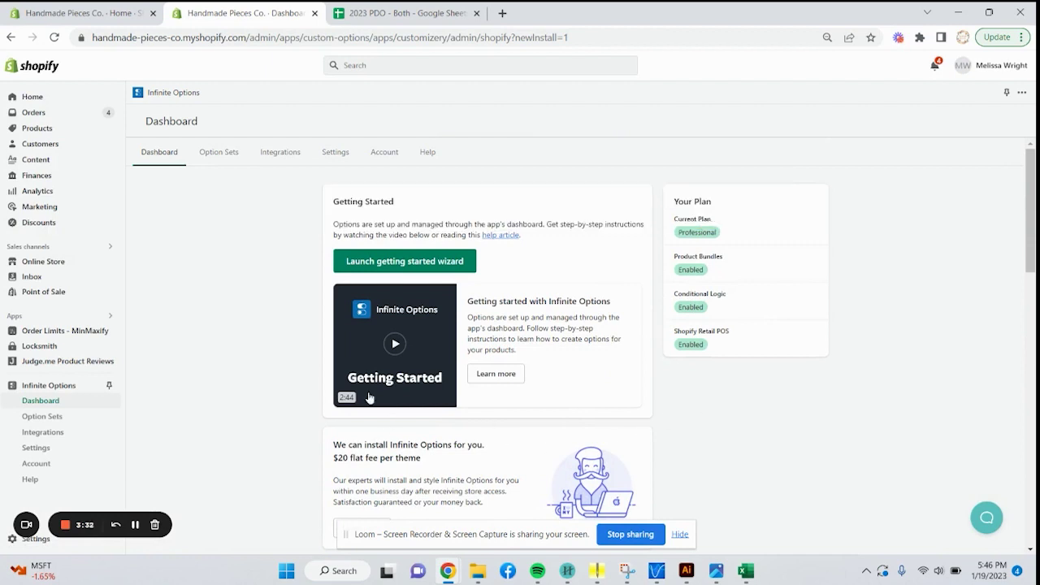
{"action": "left_click", "coordinate": [229, 165]}
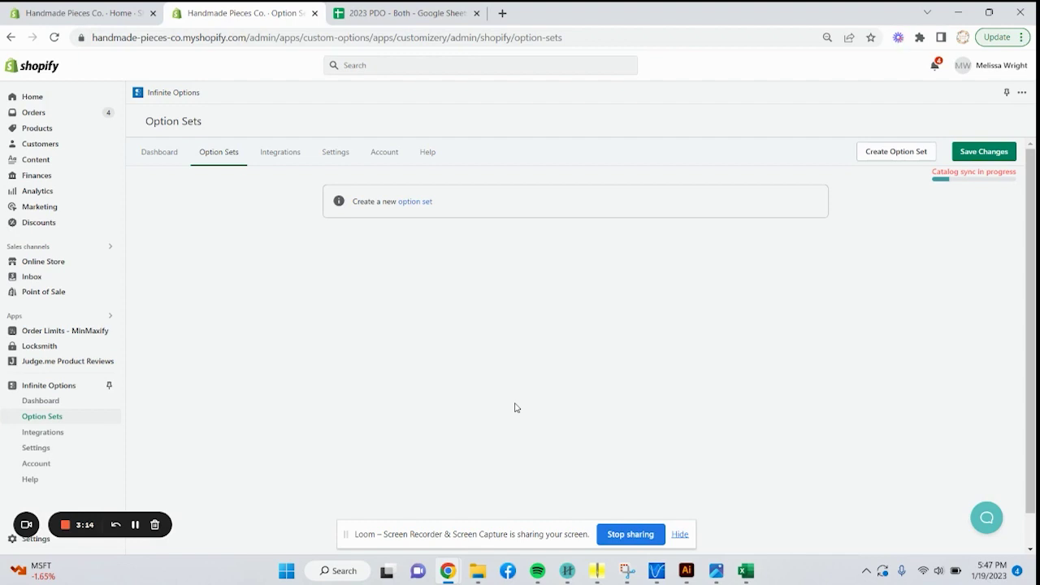
{"action": "left_click", "coordinate": [746, 571]}
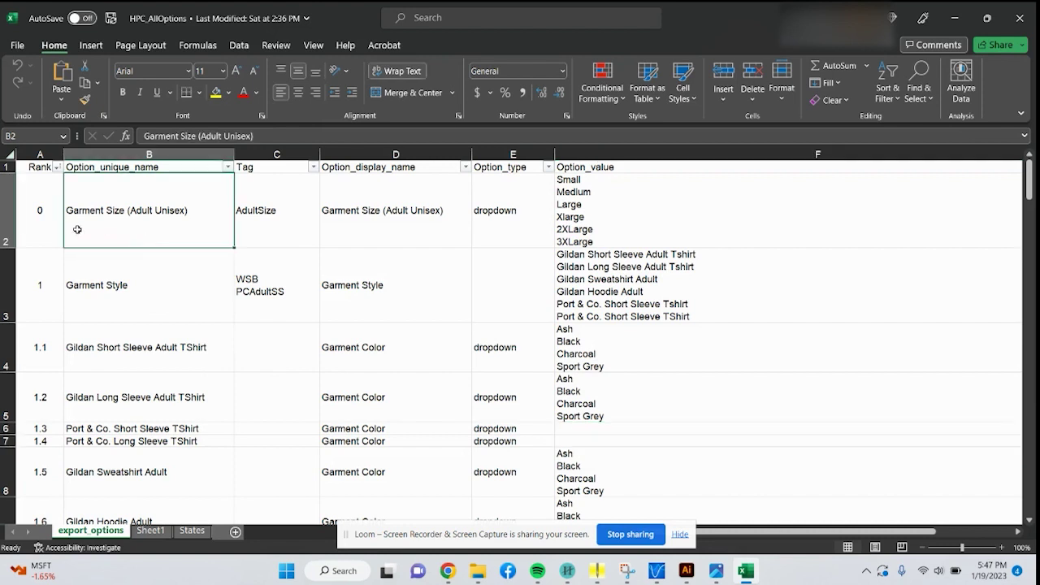
{"action": "left_click", "coordinate": [8, 236]}
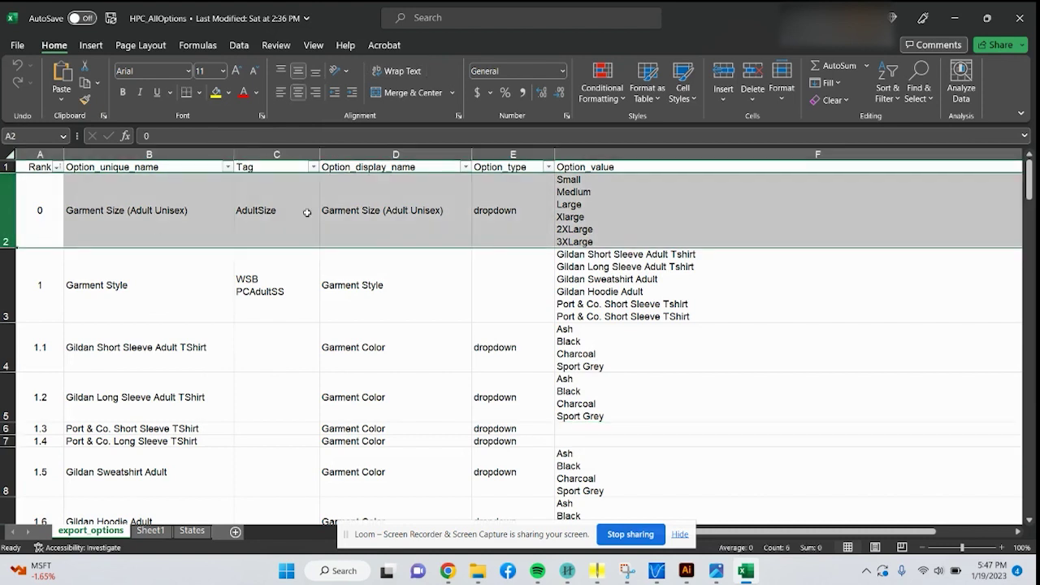
{"action": "left_click", "coordinate": [280, 228]}
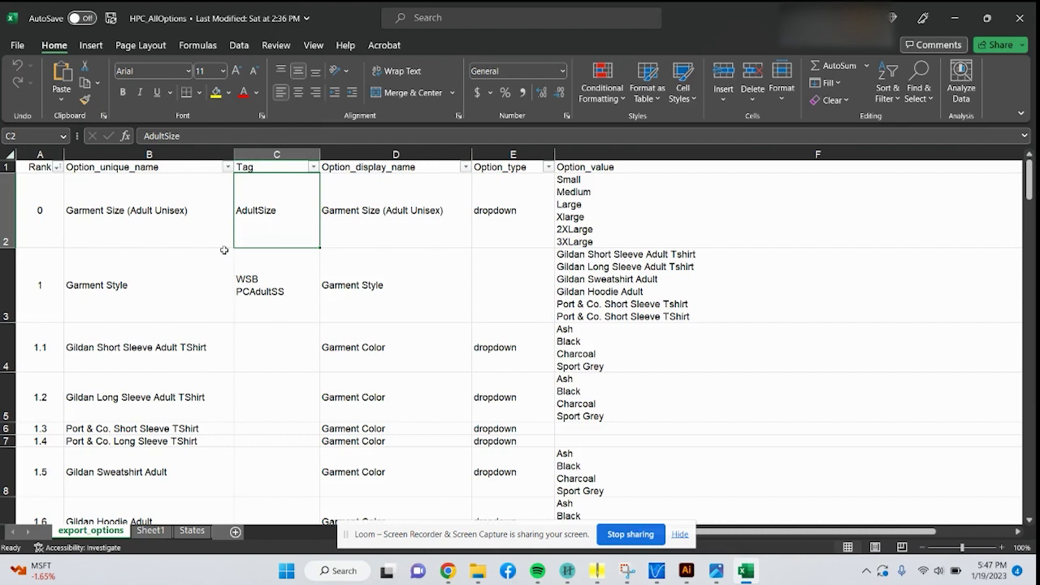
{"action": "left_click", "coordinate": [401, 225]}
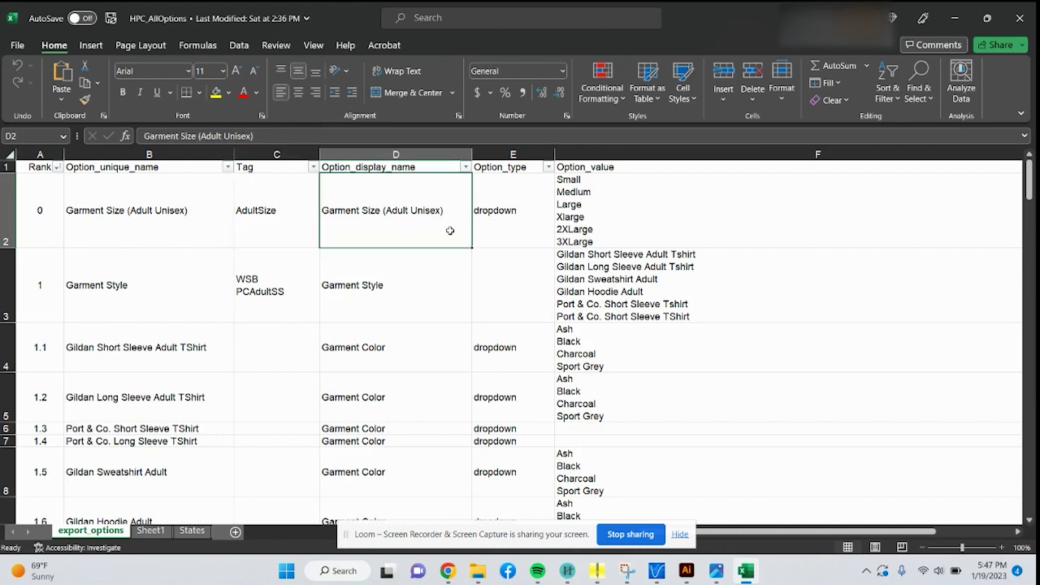
{"action": "left_click", "coordinate": [526, 223]}
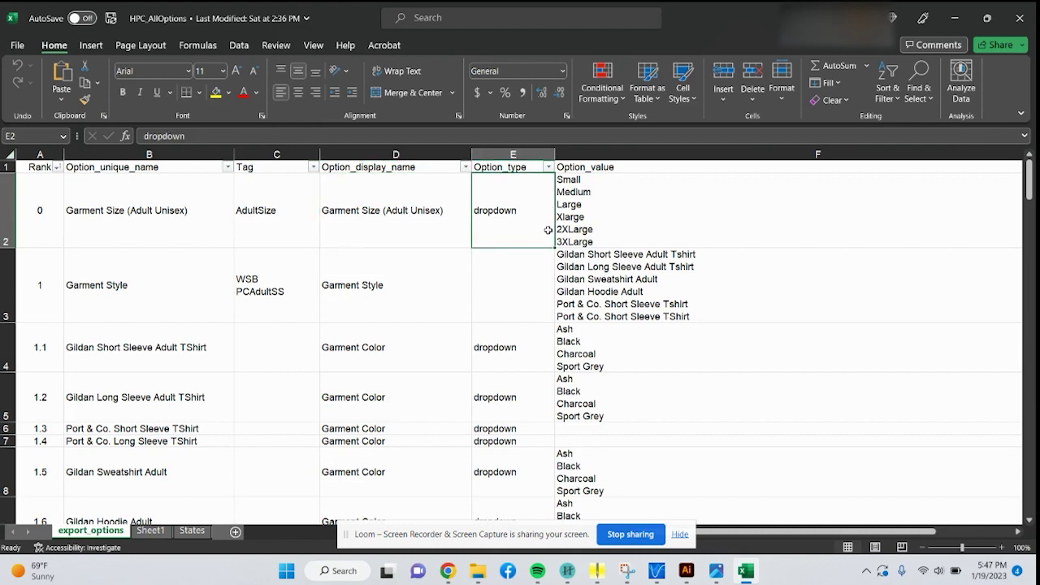
{"action": "left_click", "coordinate": [598, 209]}
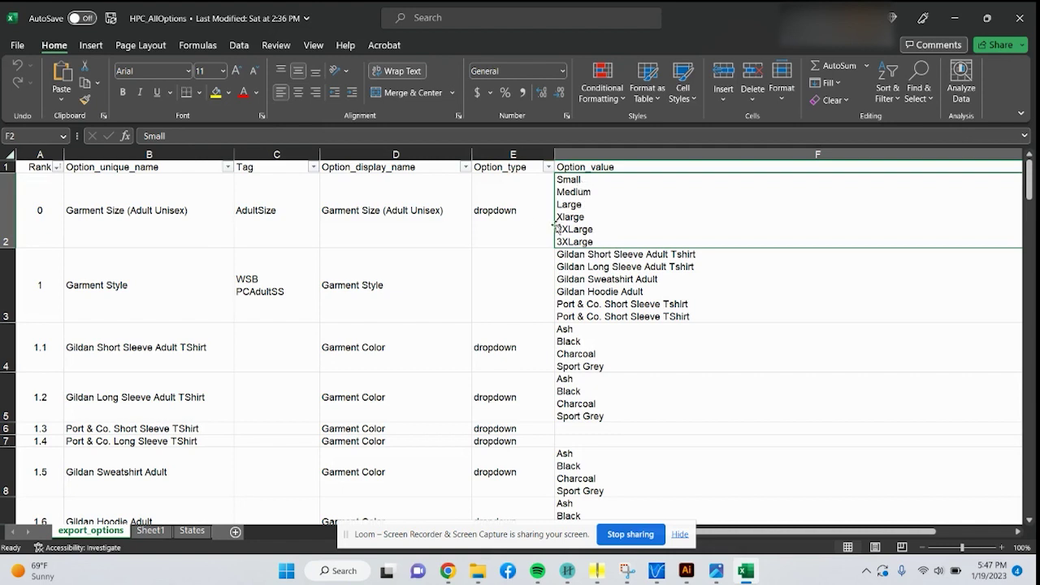
{"action": "left_click", "coordinate": [533, 220]}
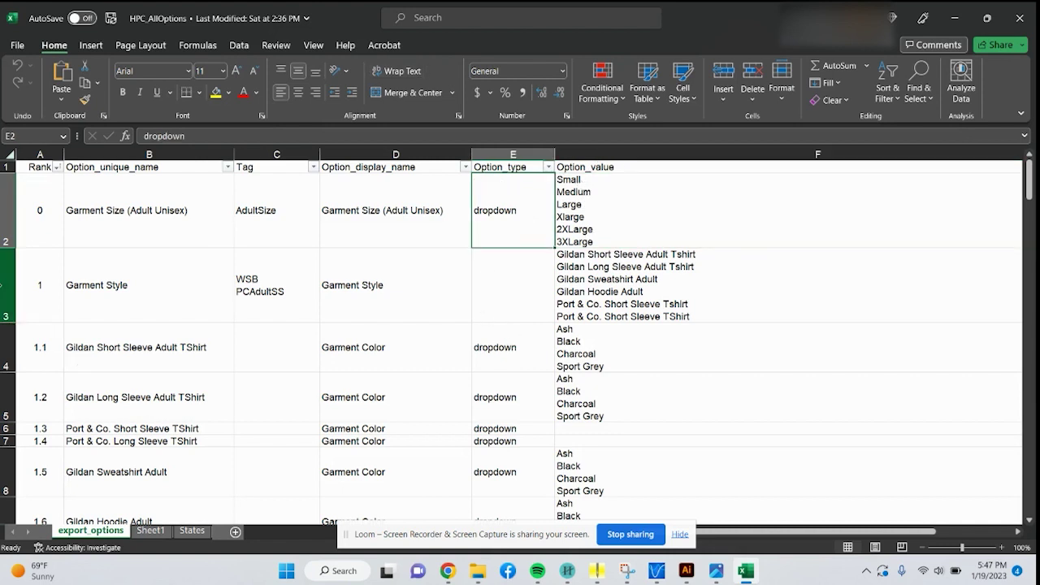
{"action": "left_click_drag", "start_coordinate": [4, 284], "coordinate": [9, 468]}
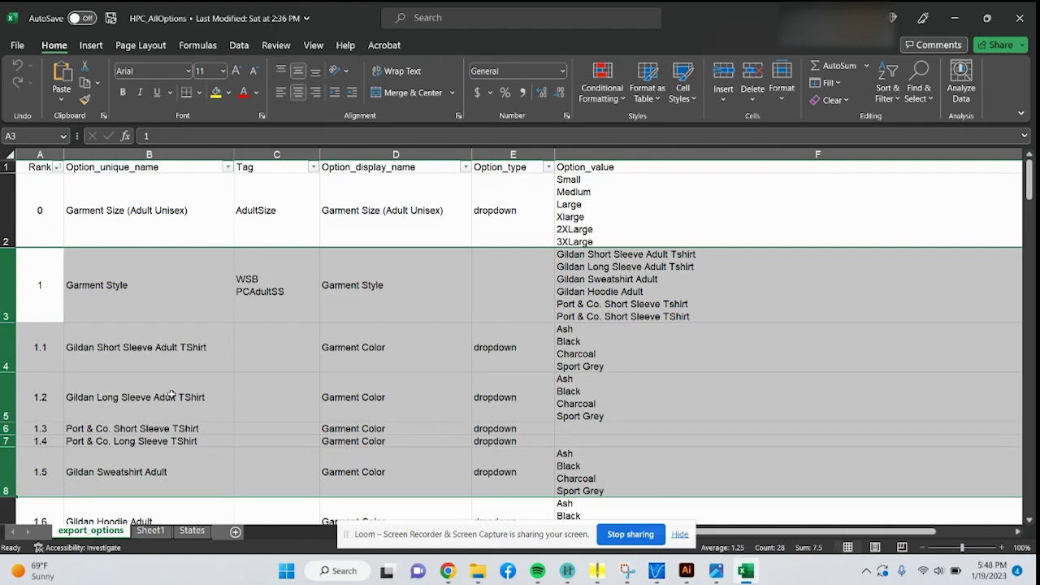
{"action": "left_click", "coordinate": [141, 312]}
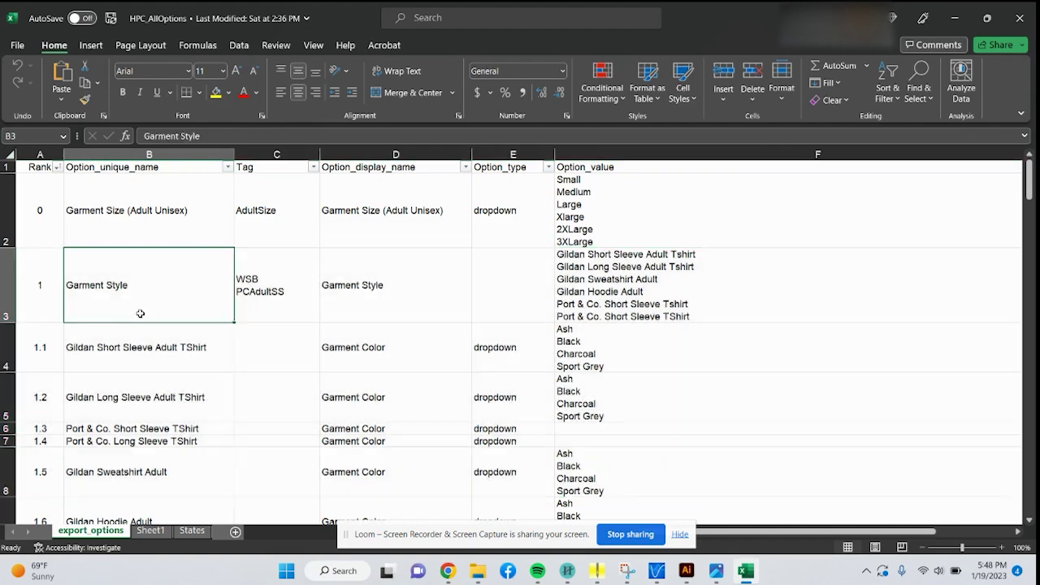
{"action": "left_click", "coordinate": [9, 299]}
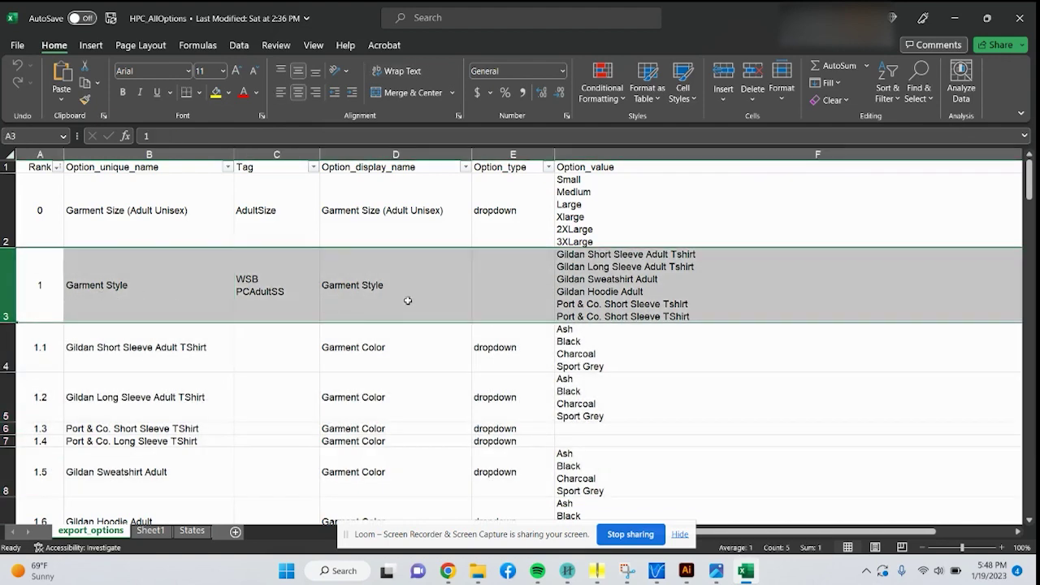
{"action": "left_click", "coordinate": [614, 256]}
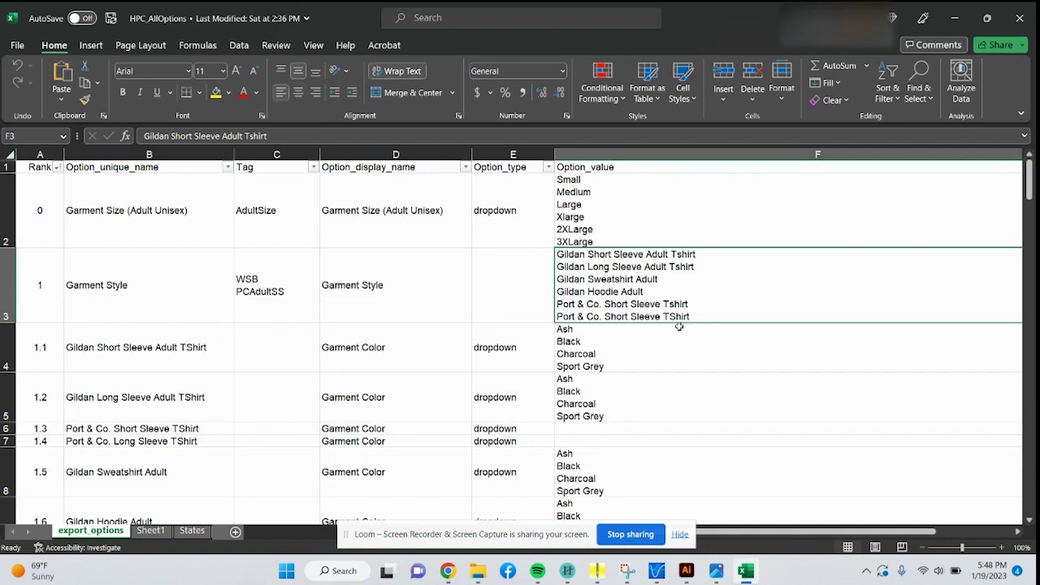
{"action": "left_click", "coordinate": [659, 364]}
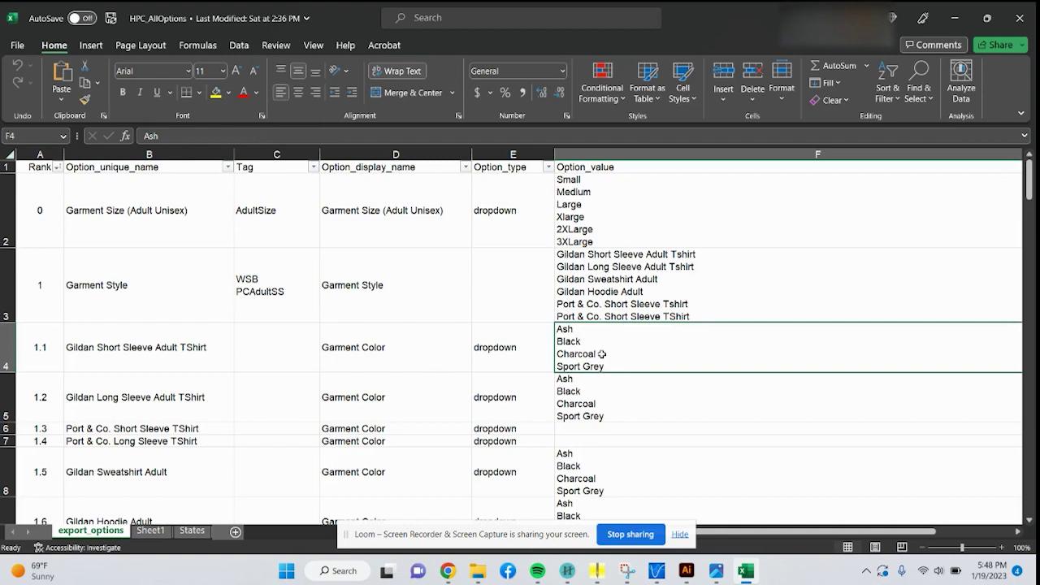
{"action": "scroll", "coordinate": [604, 349], "scroll_direction": "down", "scroll_amount": 4}
{"action": "scroll", "coordinate": [580, 386], "scroll_direction": "up", "scroll_amount": 4}
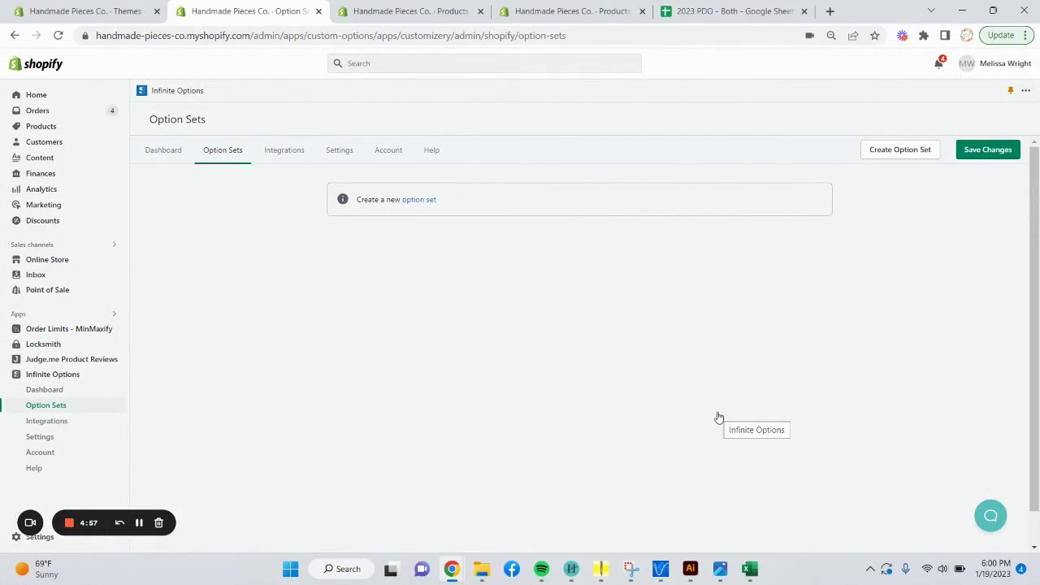
Create Option Set 1, rename it 'Embroidery Size', and open its Tag condition choices.
{"action": "left_click", "coordinate": [428, 201]}
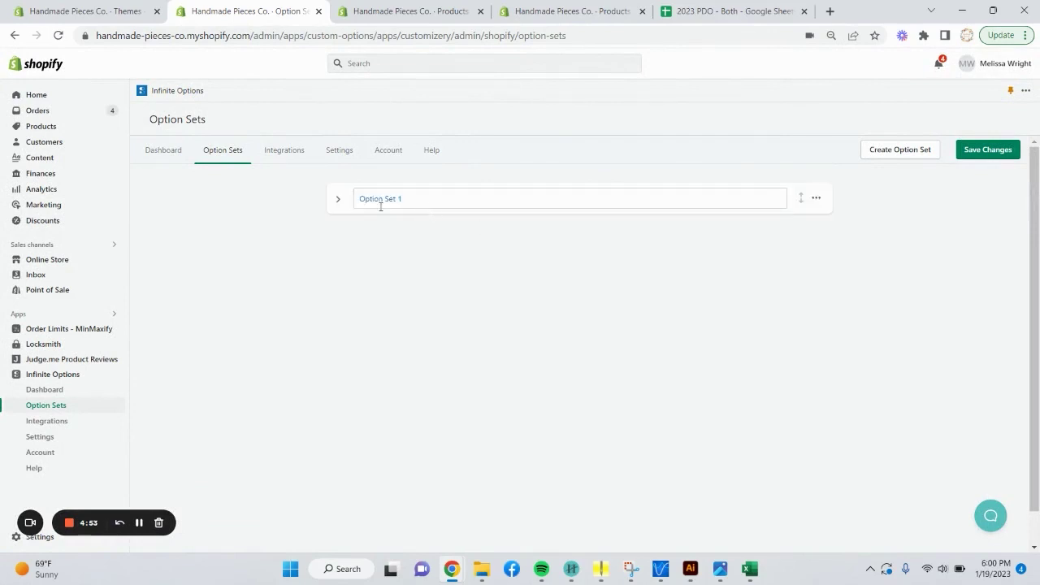
{"action": "left_click", "coordinate": [338, 200]}
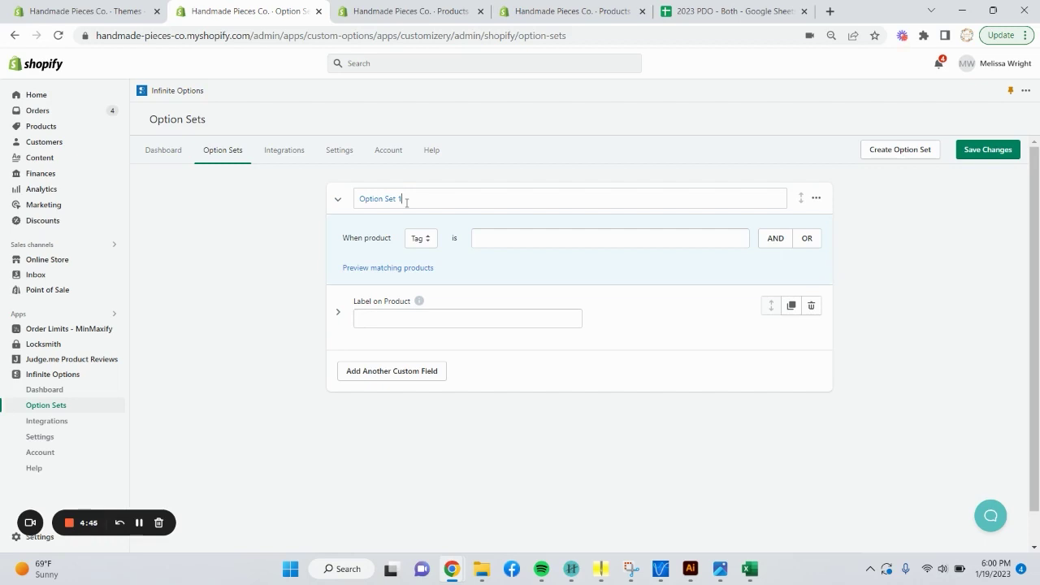
{"action": "left_click", "coordinate": [337, 200]}
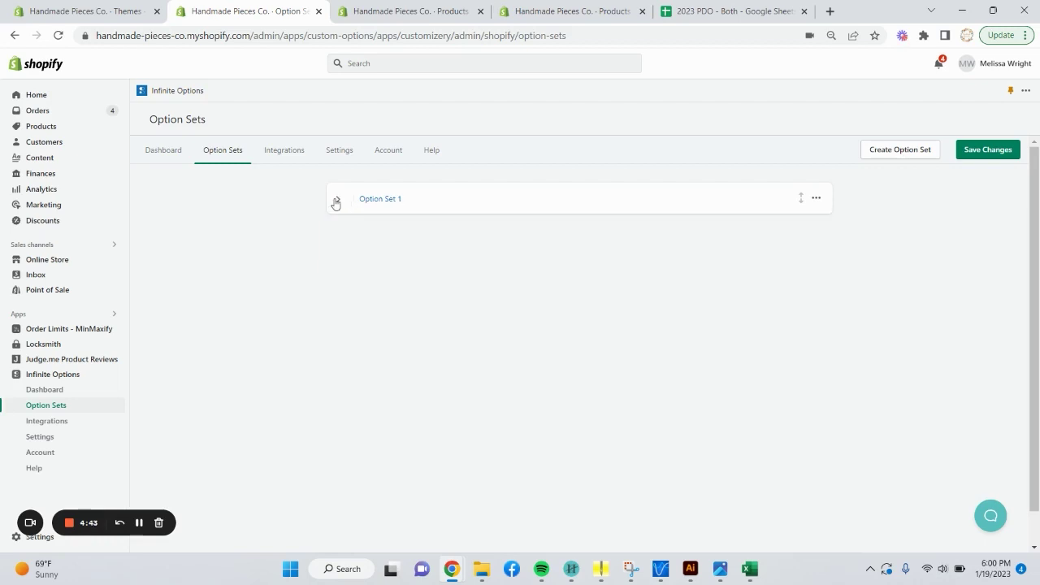
{"action": "left_click", "coordinate": [336, 201]}
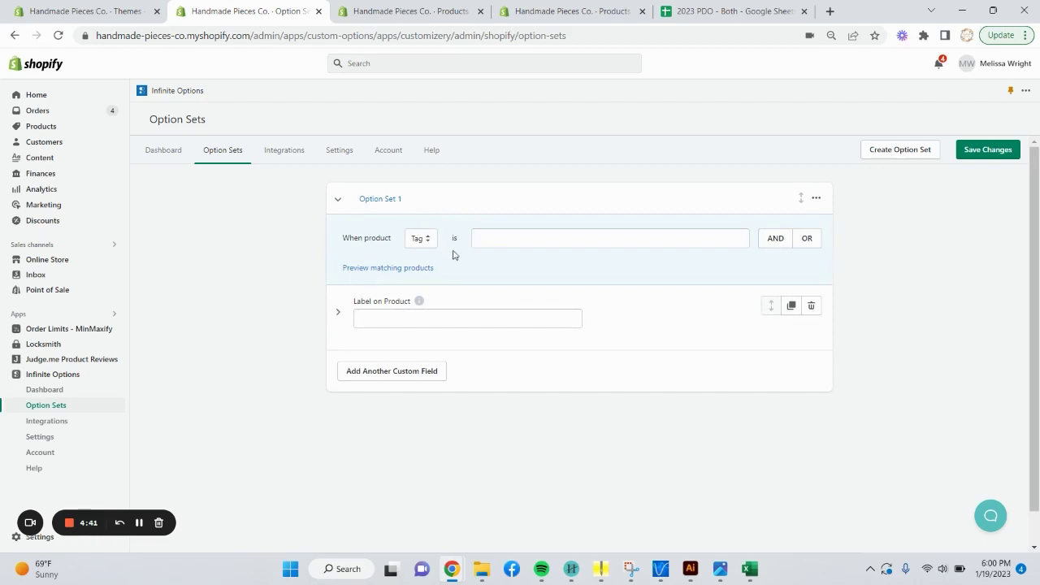
{"action": "left_click", "coordinate": [421, 199]}
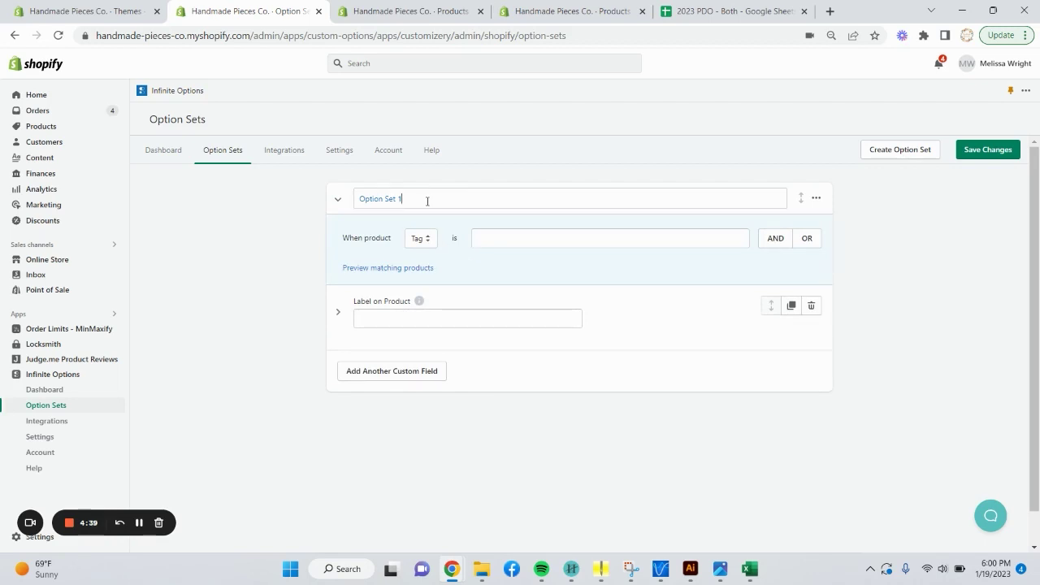
{"action": "left_click_drag", "start_coordinate": [427, 201], "coordinate": [356, 200]}
{"action": "type", "text": "Embroidery Size"}
{"action": "left_click", "coordinate": [411, 243]}
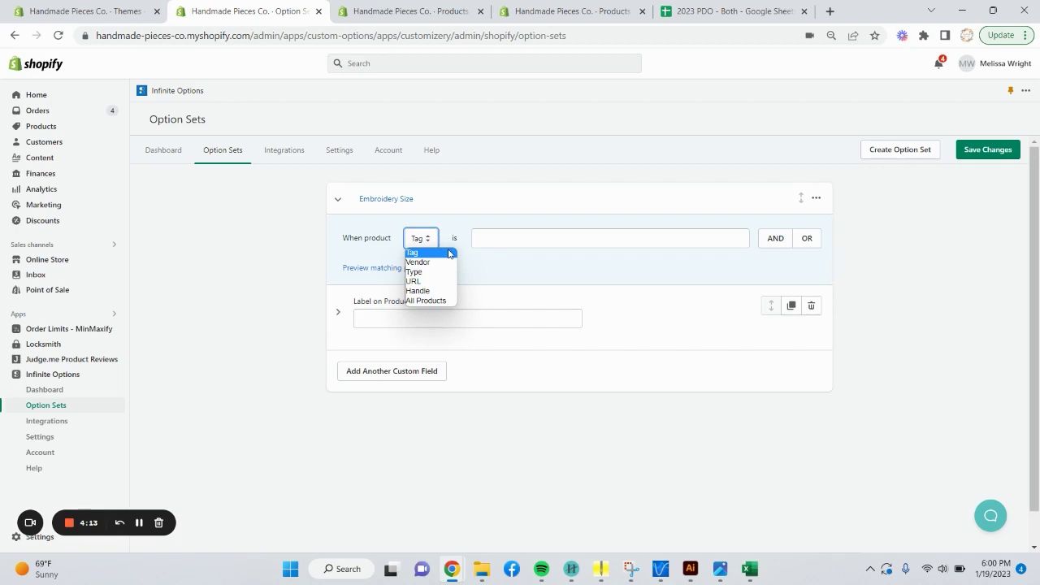
Set the Tag 'is' condition to AdultSize, copied from spreadsheet cell C2.
{"action": "left_click", "coordinate": [448, 253]}
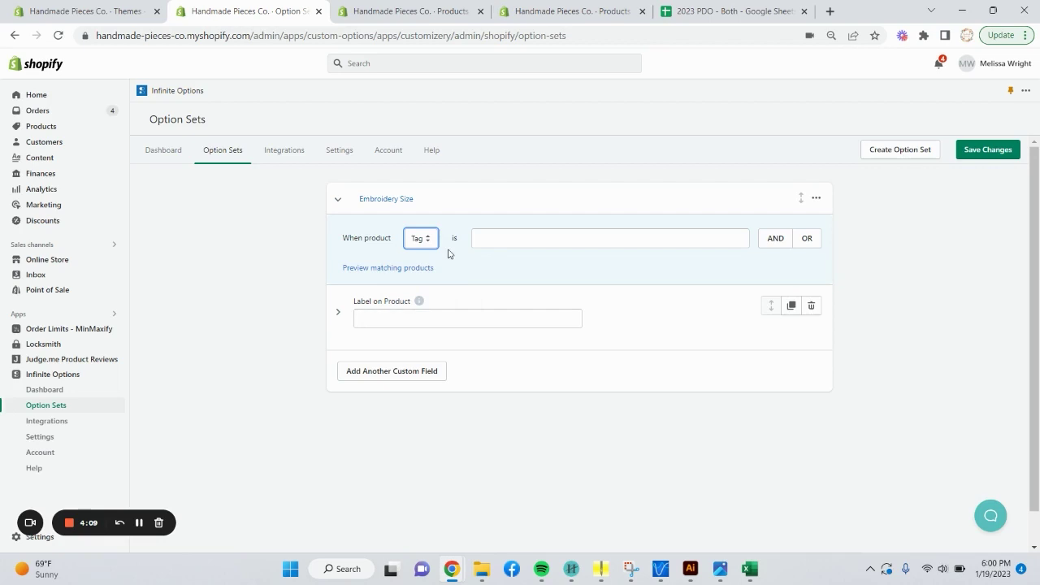
{"action": "left_click", "coordinate": [553, 242]}
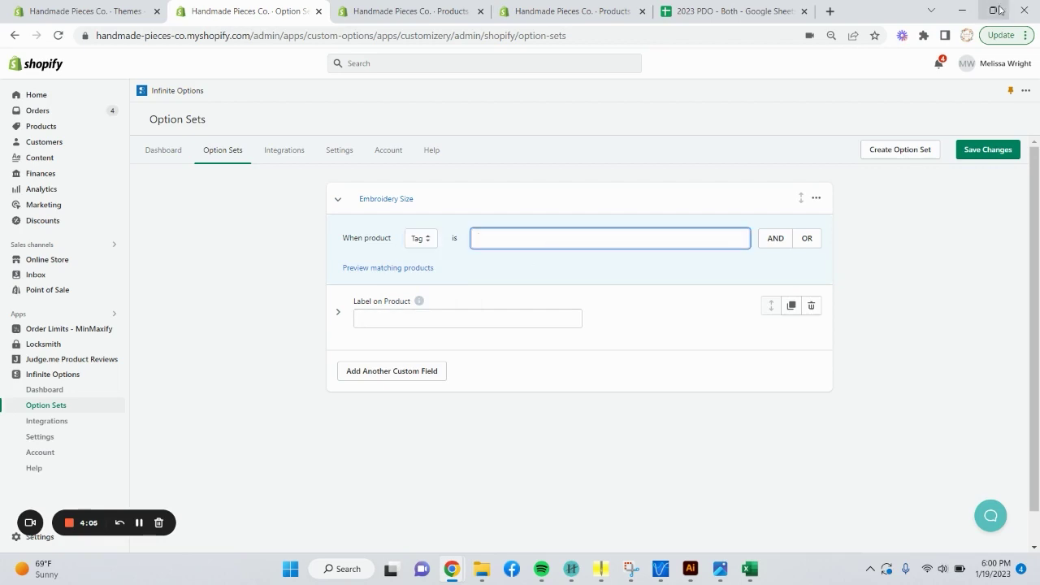
{"action": "key", "text": "super+Left"}
{"action": "left_click", "coordinate": [636, 213]}
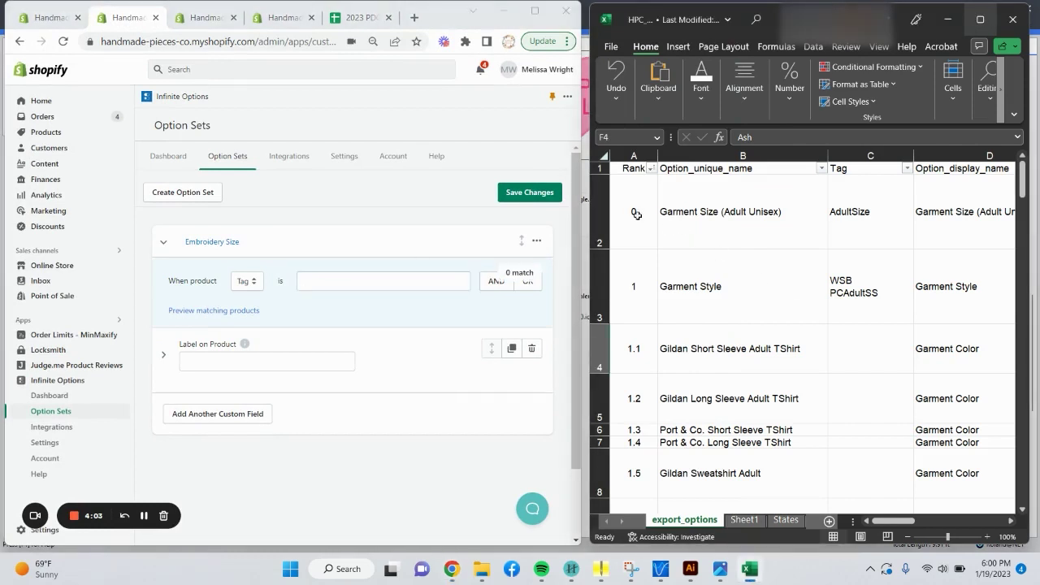
{"action": "left_click", "coordinate": [832, 212]}
{"action": "key", "text": "ctrl+c"}
{"action": "left_click", "coordinate": [382, 281]}
{"action": "key", "text": "ctrl+v"}
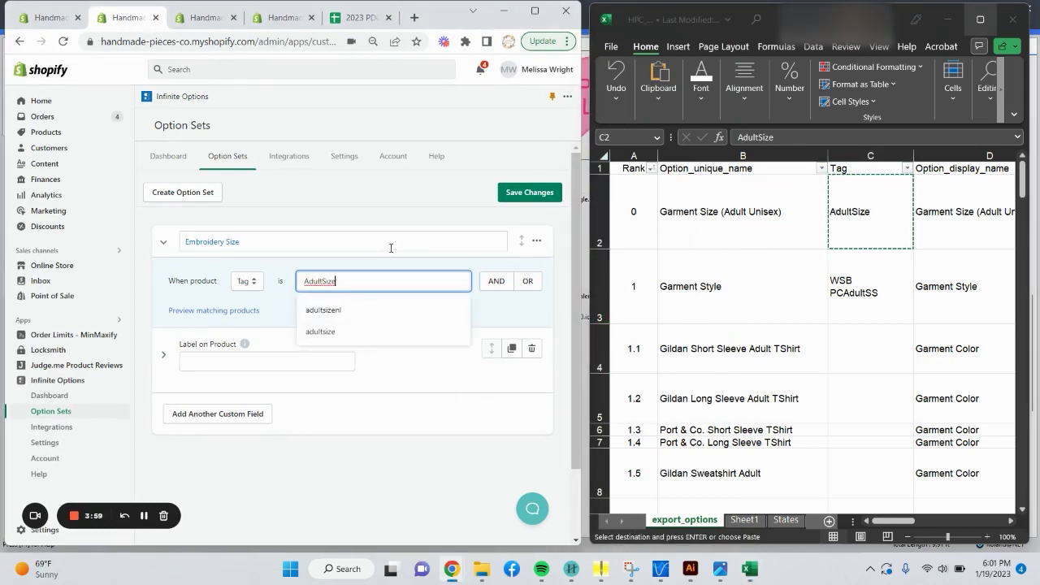
{"action": "left_click", "coordinate": [358, 318]}
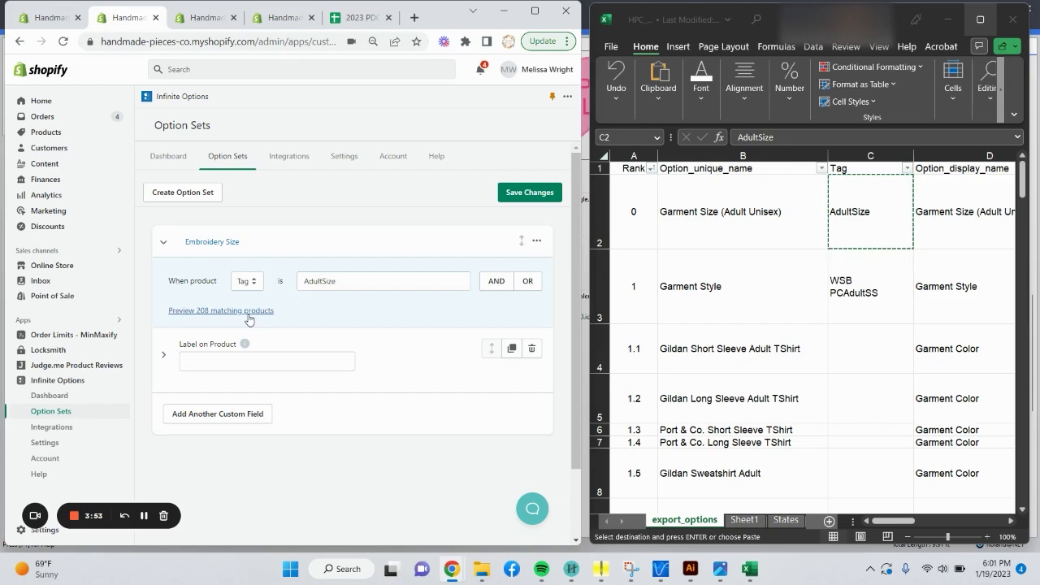
Preview the 208 matching products, then expand the first custom field for editing.
{"action": "left_click", "coordinate": [250, 319]}
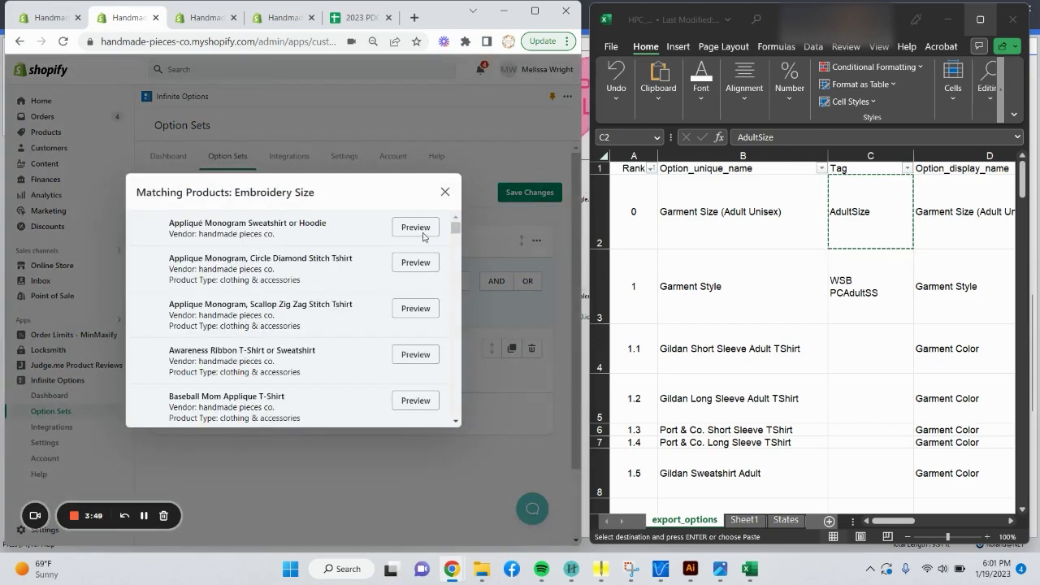
{"action": "left_click", "coordinate": [444, 192]}
{"action": "left_click", "coordinate": [534, 11]}
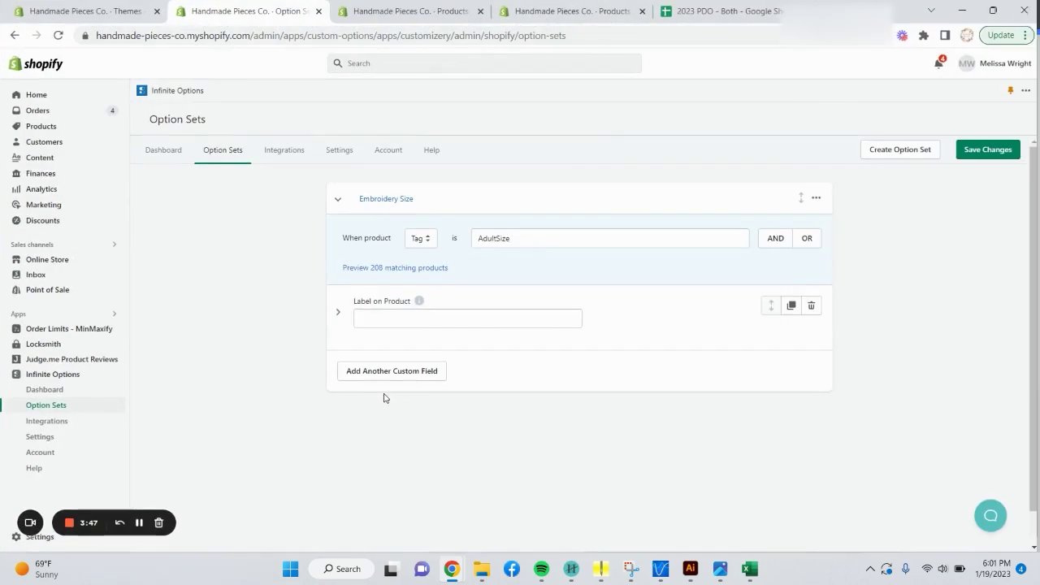
{"action": "left_click", "coordinate": [426, 317]}
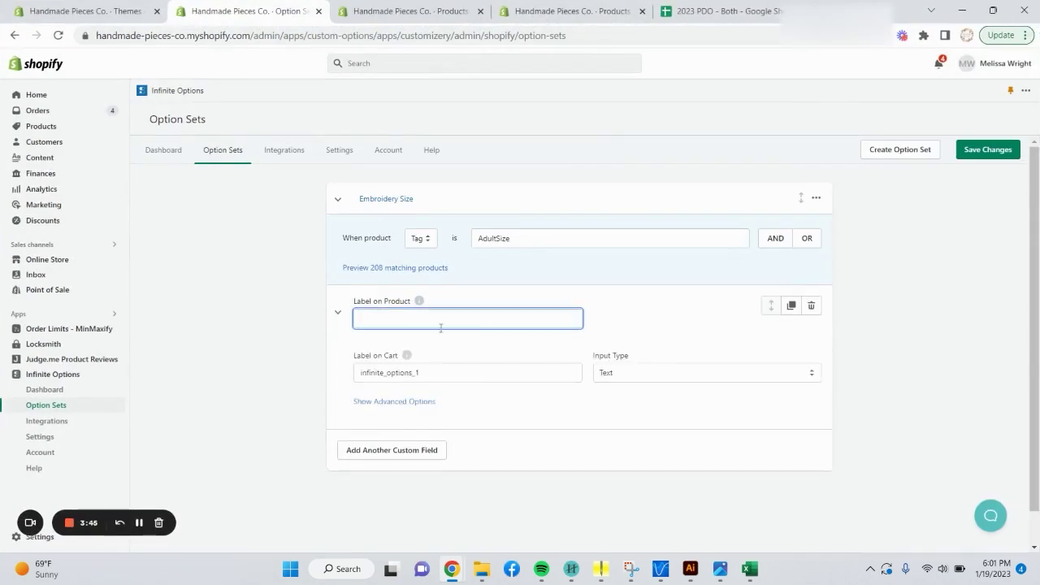
Set Label on Product to 'Garment Size (Adult Unisex)', copied from spreadsheet cell D2.
{"action": "left_click", "coordinate": [995, 10]}
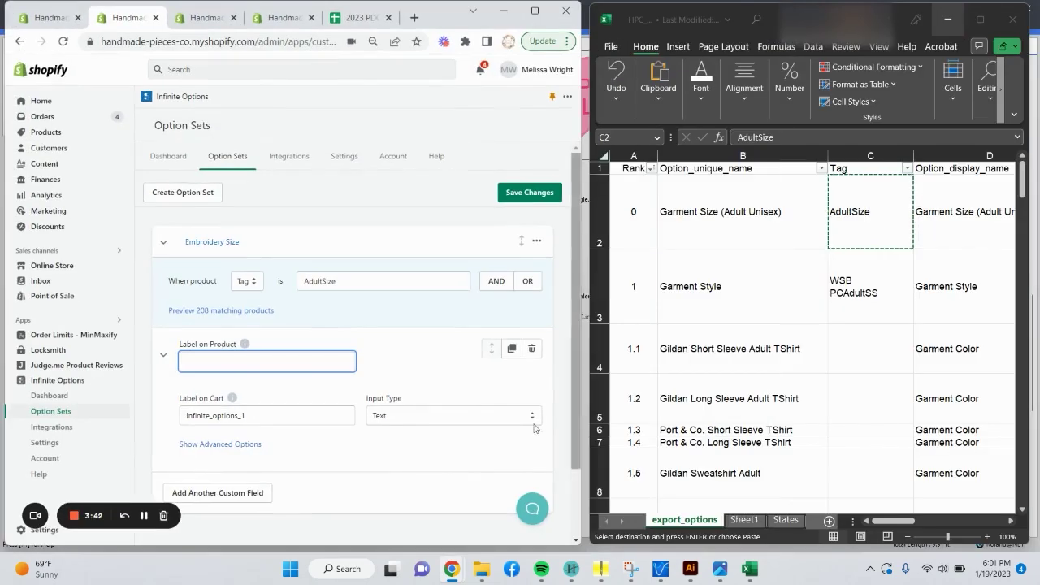
{"action": "left_click", "coordinate": [941, 212]}
{"action": "left_click_drag", "start_coordinate": [885, 520], "coordinate": [910, 532]}
{"action": "scroll", "coordinate": [262, 399], "scroll_direction": "down", "scroll_amount": 1}
{"action": "mouse_move", "coordinate": [247, 282]}
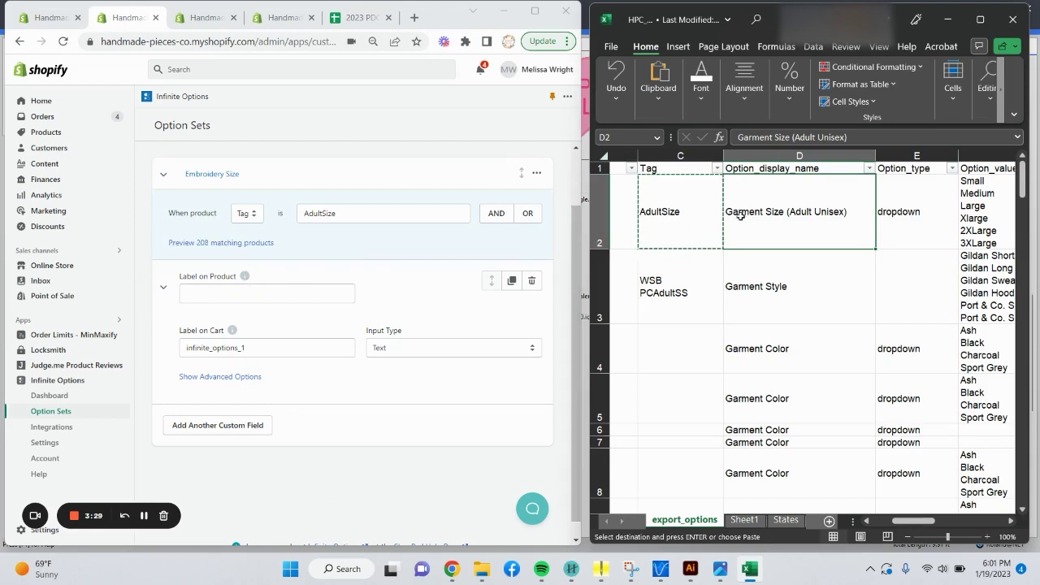
{"action": "key", "text": "ctrl+v"}
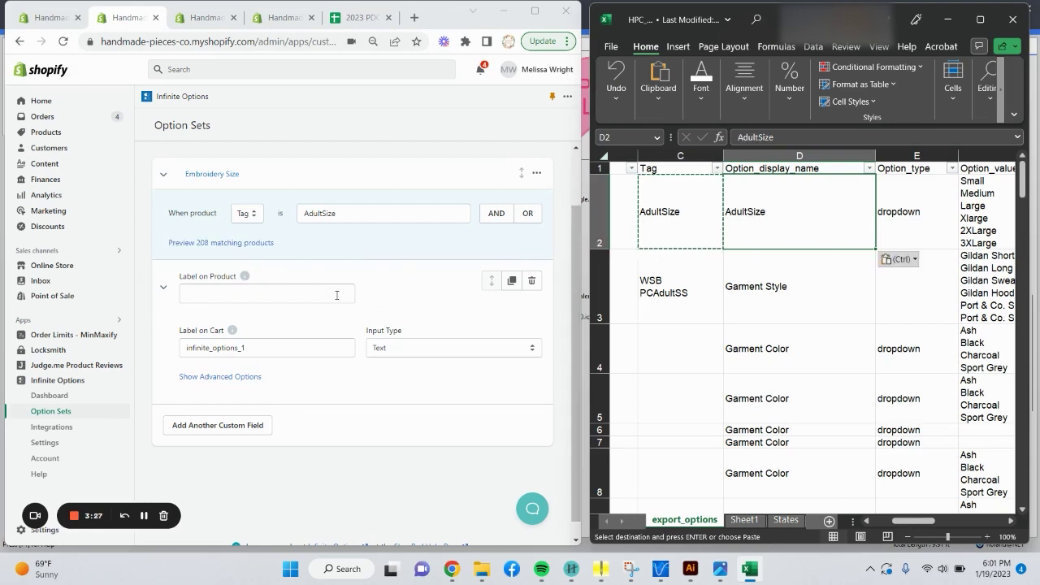
{"action": "left_click", "coordinate": [335, 295]}
{"action": "key", "text": "ctrl+v"}
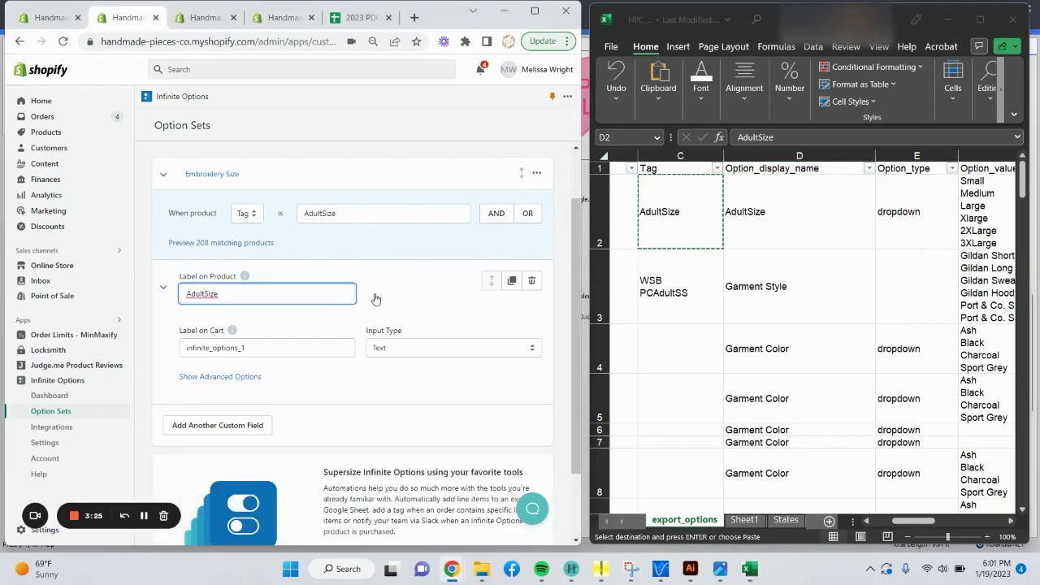
{"action": "scroll", "coordinate": [376, 298], "scroll_direction": "down", "scroll_amount": 2}
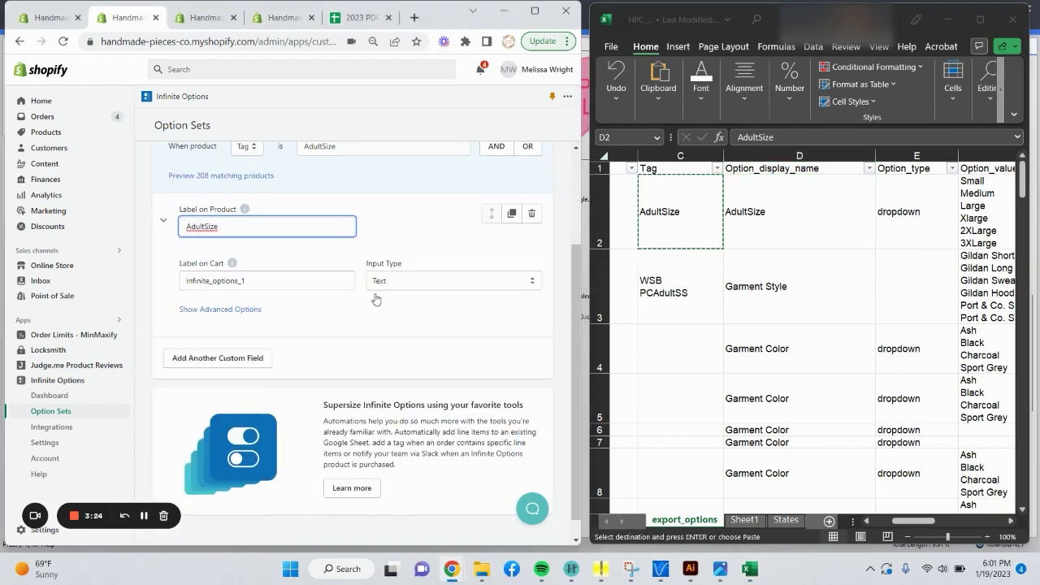
{"action": "left_click", "coordinate": [784, 226]}
{"action": "key", "text": "ctrl+z"}
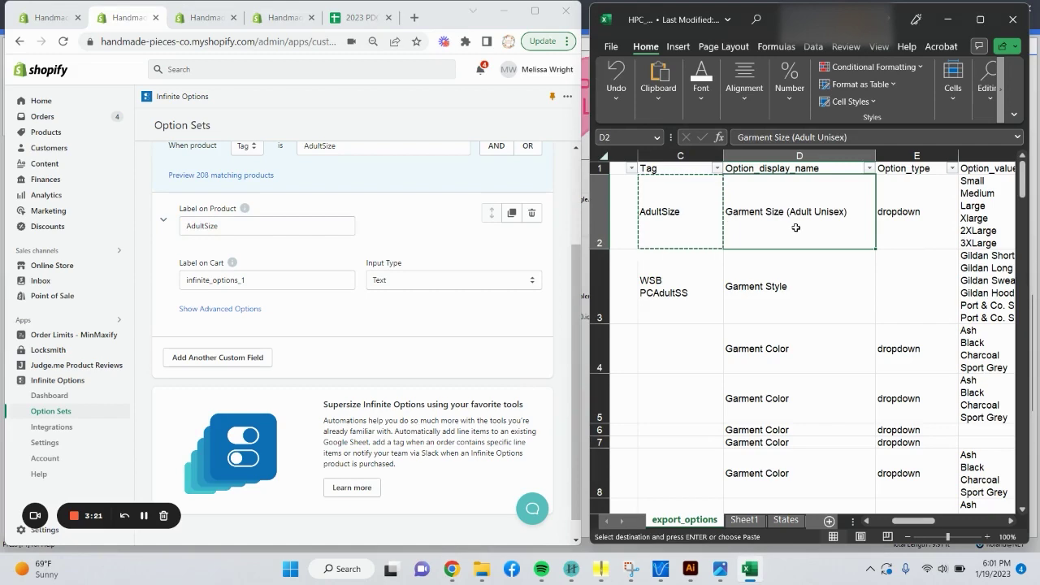
{"action": "key", "text": "ctrl+c"}
{"action": "left_click", "coordinate": [163, 219]}
{"action": "left_click", "coordinate": [163, 220]}
{"action": "left_click_drag", "start_coordinate": [218, 226], "coordinate": [167, 238]}
{"action": "key", "text": "ctrl+v"}
Replace the infinite_options_1 cart label with the same text and choose Drop-Down Menu input type.
{"action": "left_click", "coordinate": [275, 284]}
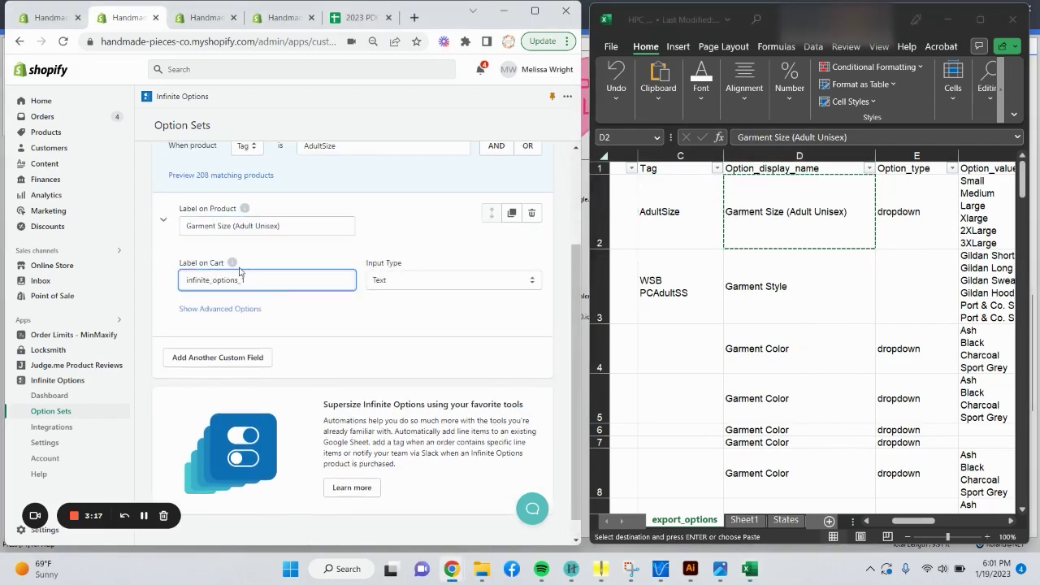
{"action": "mouse_move", "coordinate": [230, 264]}
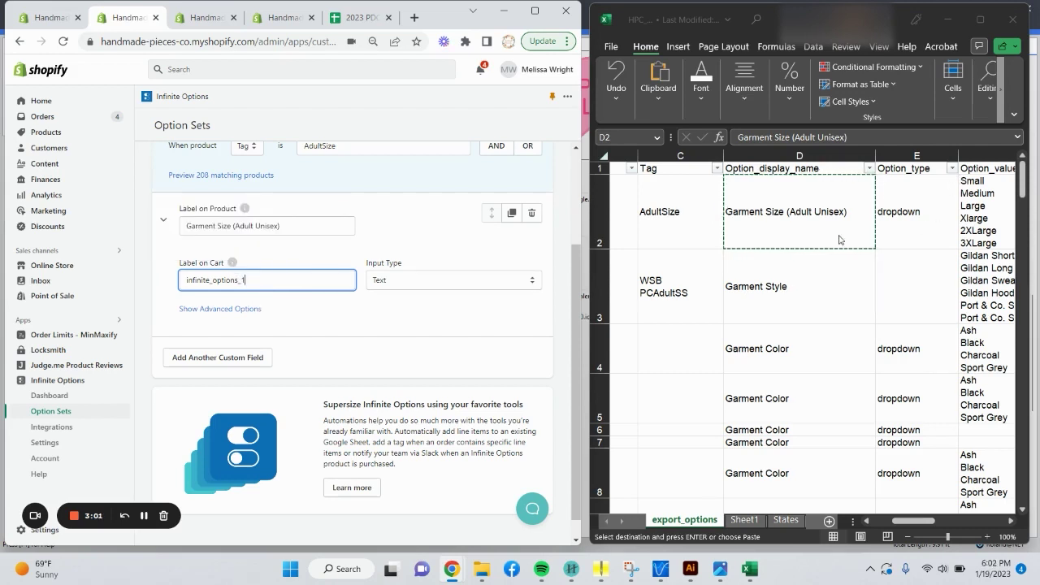
{"action": "left_click_drag", "start_coordinate": [278, 230], "coordinate": [153, 243]}
{"action": "key", "text": "ctrl+c"}
{"action": "left_click", "coordinate": [269, 282]}
{"action": "left_click_drag", "start_coordinate": [269, 282], "coordinate": [182, 296]}
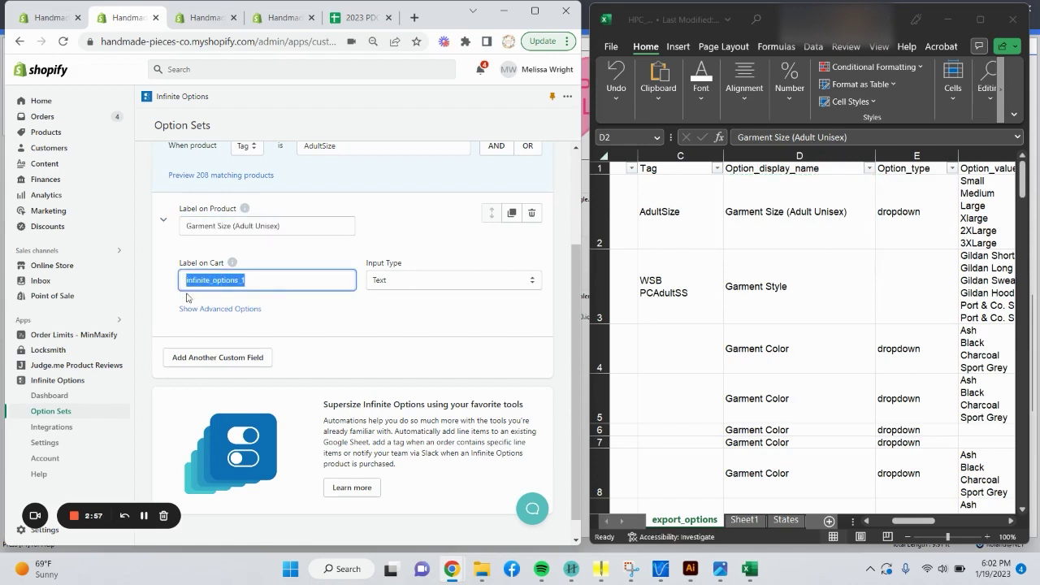
{"action": "key", "text": "ctrl+v"}
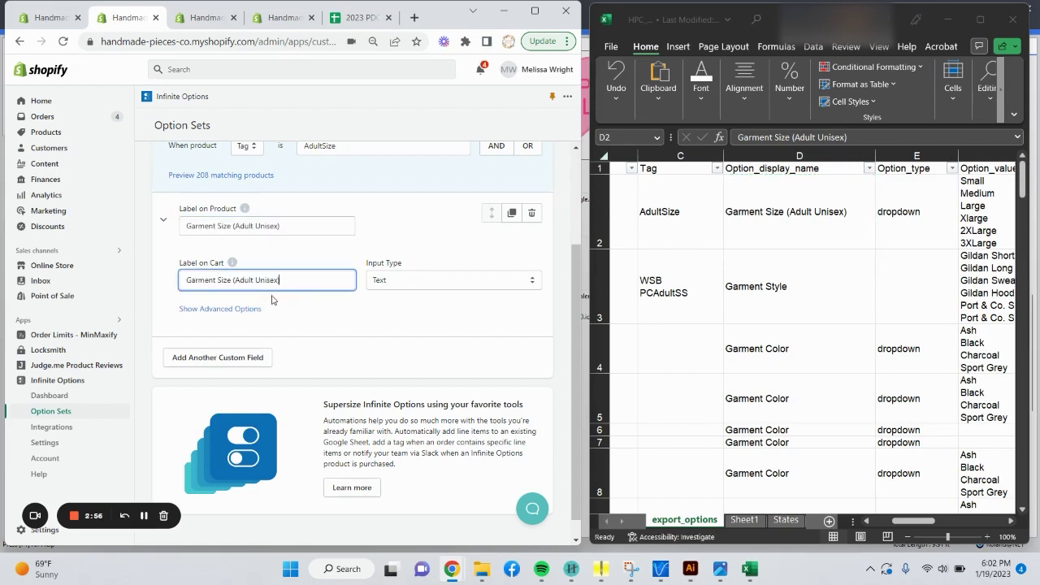
{"action": "left_click", "coordinate": [407, 282]}
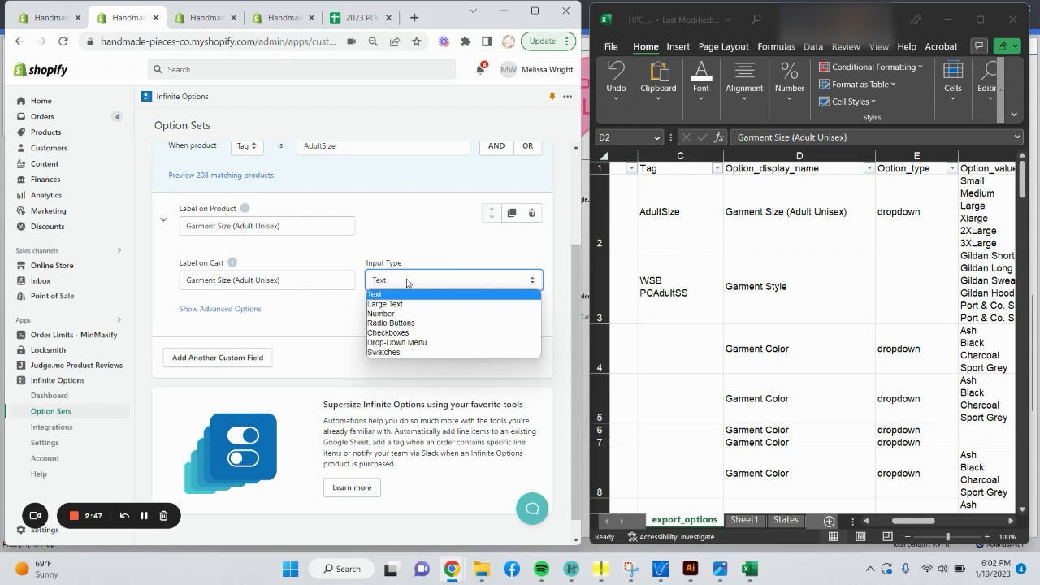
{"action": "left_click", "coordinate": [419, 343]}
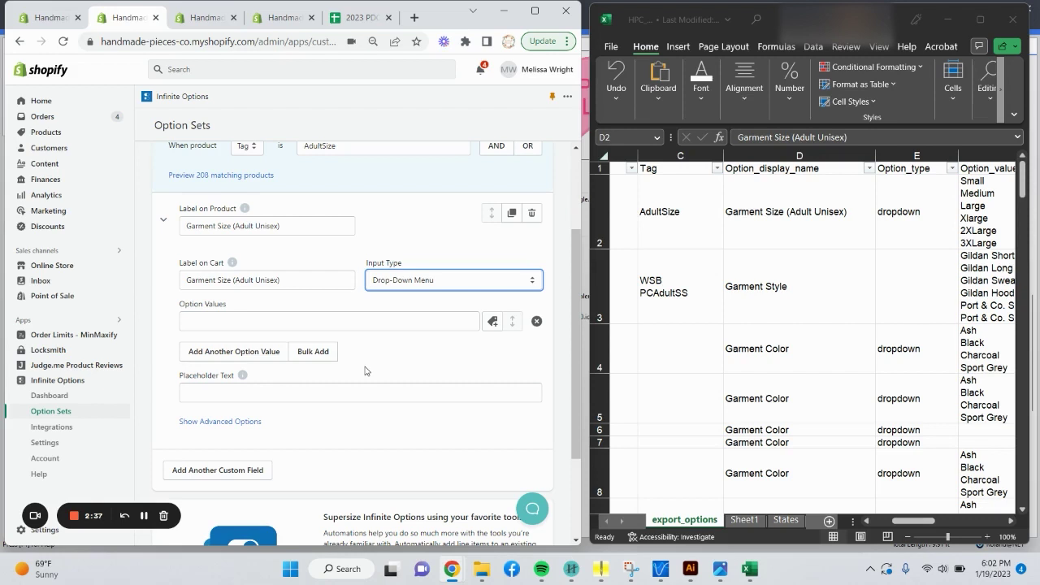
Bulk-add Small, Medium, Large, XLarge, 2XLarge, 3XLarge from cell F2, fixing Xlarge, and save values.
{"action": "left_click", "coordinate": [537, 321]}
{"action": "left_click", "coordinate": [332, 328]}
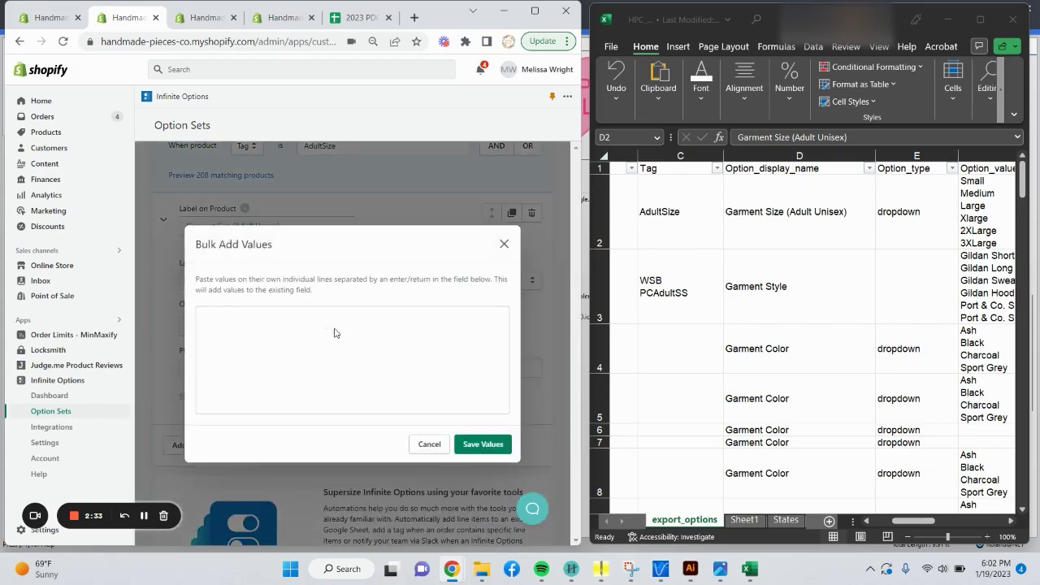
{"action": "left_click", "coordinate": [996, 218]}
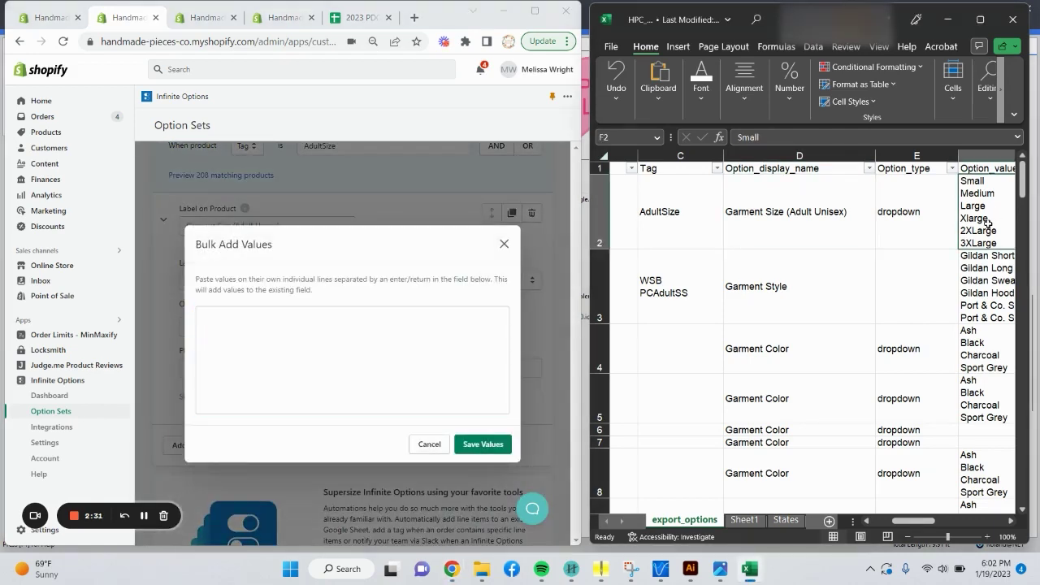
{"action": "key", "text": "ctrl+c"}
{"action": "left_click", "coordinate": [315, 350]}
{"action": "key", "text": "ctrl+v"}
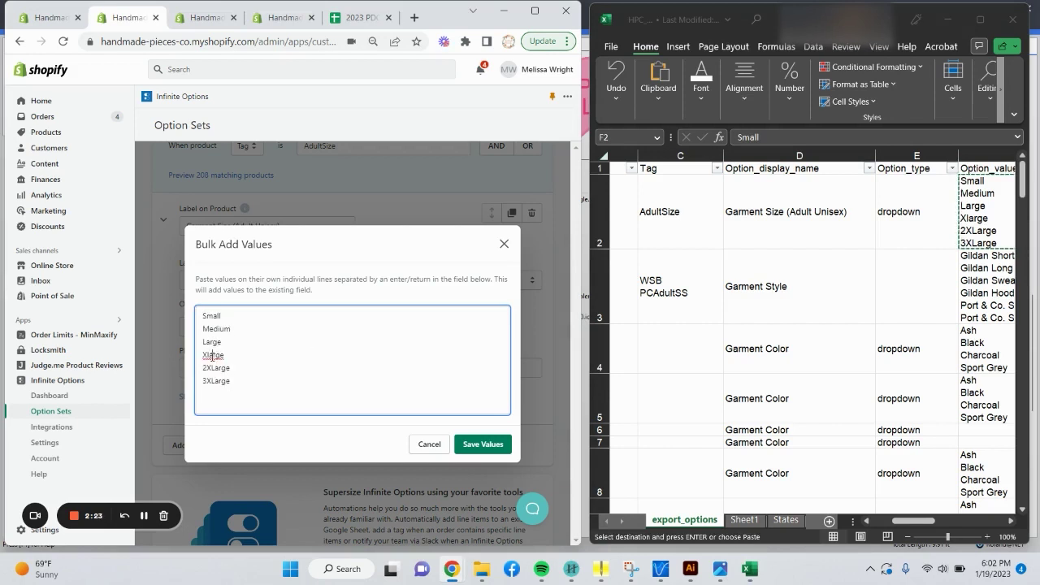
{"action": "double_click", "coordinate": [215, 355]}
{"action": "type", "text": "XLarge"}
{"action": "left_click", "coordinate": [482, 444]}
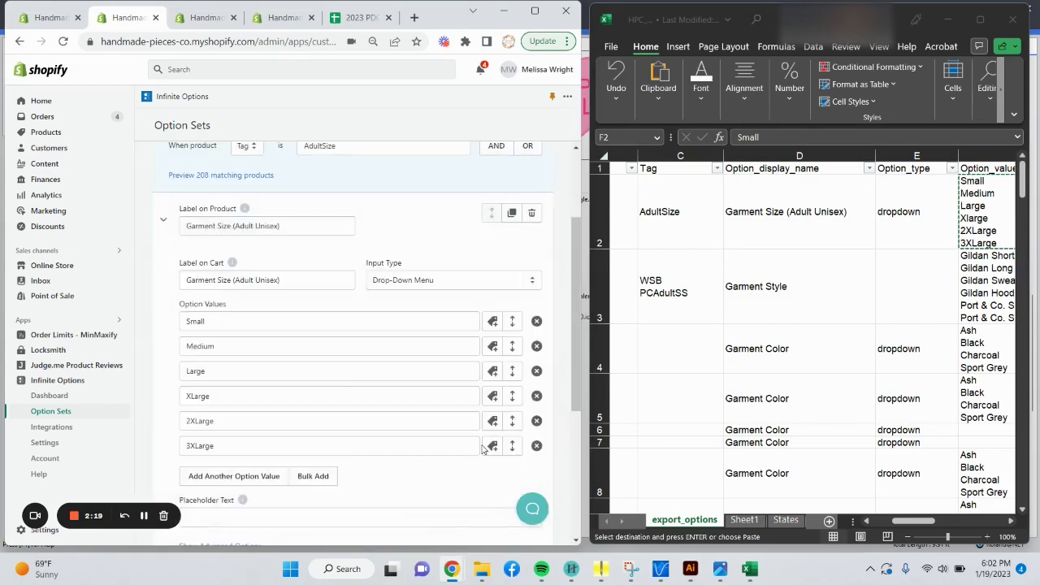
Enter 'Choose your garment size' as the drop-down's placeholder text.
{"action": "scroll", "coordinate": [326, 339], "scroll_direction": "down", "scroll_amount": 1}
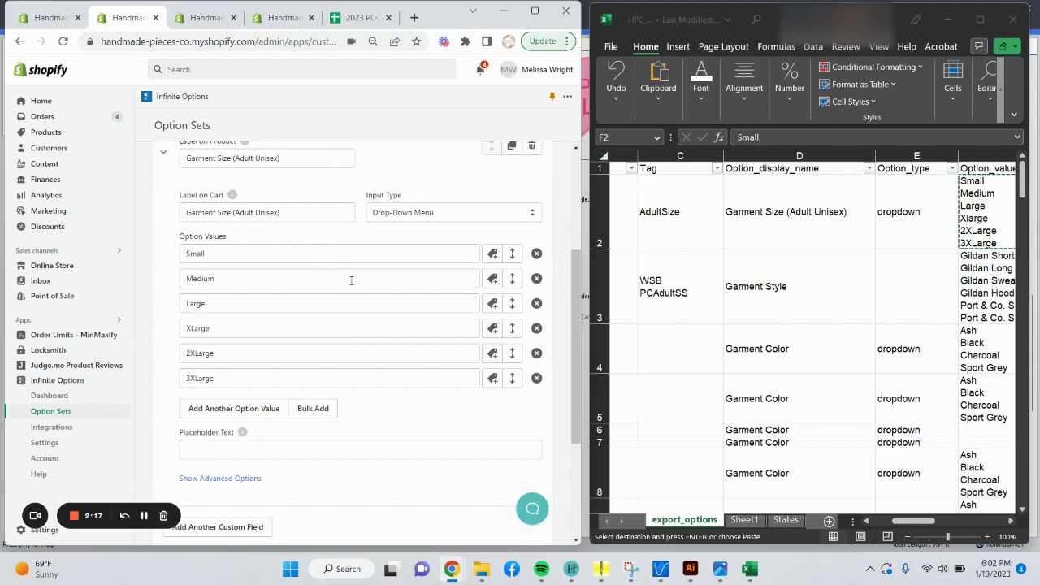
{"action": "scroll", "coordinate": [351, 419], "scroll_direction": "down", "scroll_amount": 1}
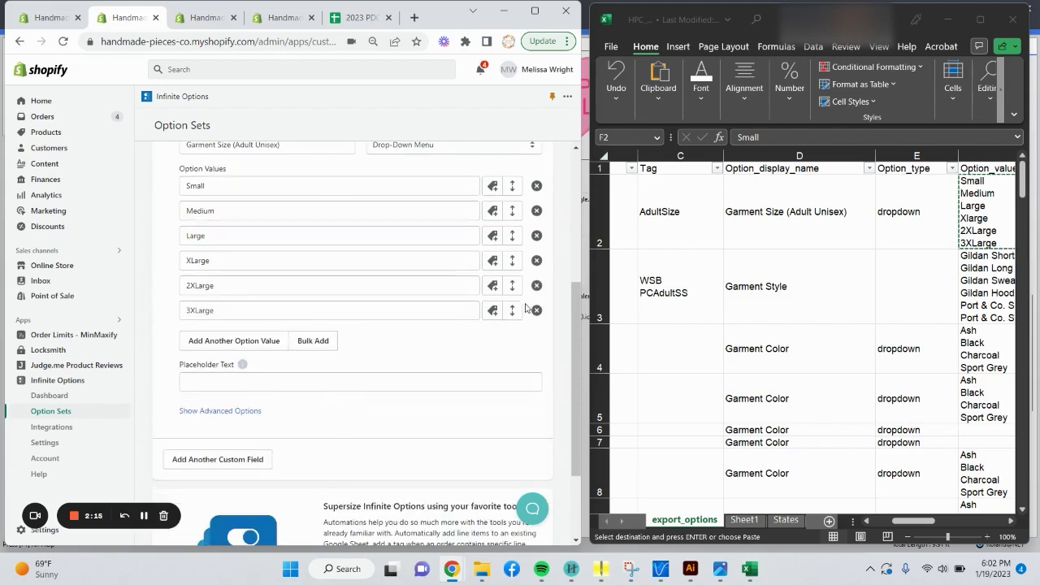
{"action": "mouse_move", "coordinate": [515, 312]}
{"action": "left_mouse_down"}
{"action": "mouse_move", "coordinate": [495, 271]}
{"action": "mouse_move", "coordinate": [512, 311]}
{"action": "left_mouse_up"}
{"action": "scroll", "coordinate": [479, 375], "scroll_direction": "up", "scroll_amount": 1}
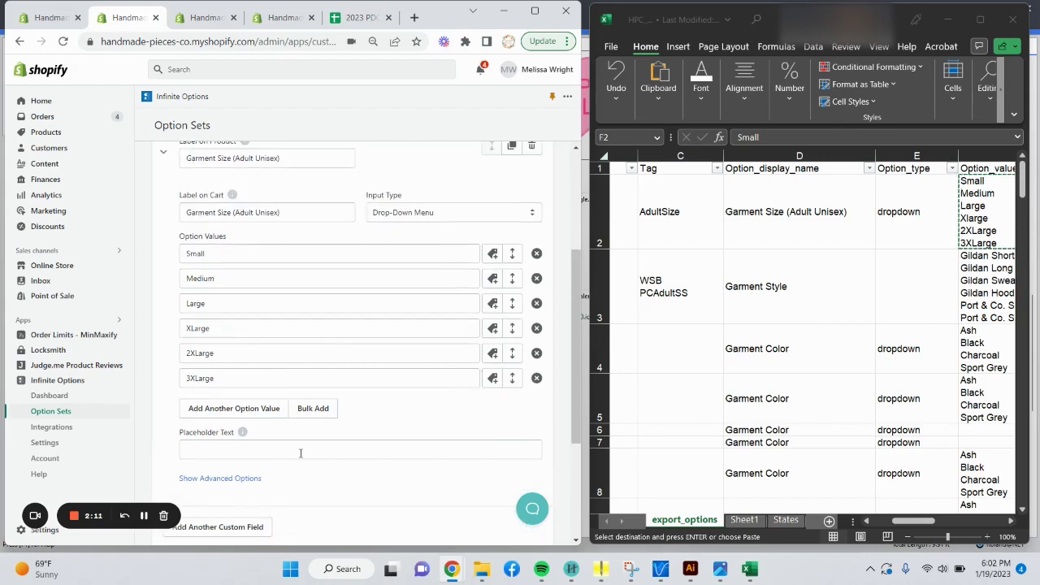
{"action": "left_click", "coordinate": [244, 435]}
{"action": "scroll", "coordinate": [263, 453], "scroll_direction": "up", "scroll_amount": 1}
{"action": "scroll", "coordinate": [262, 454], "scroll_direction": "down", "scroll_amount": 1}
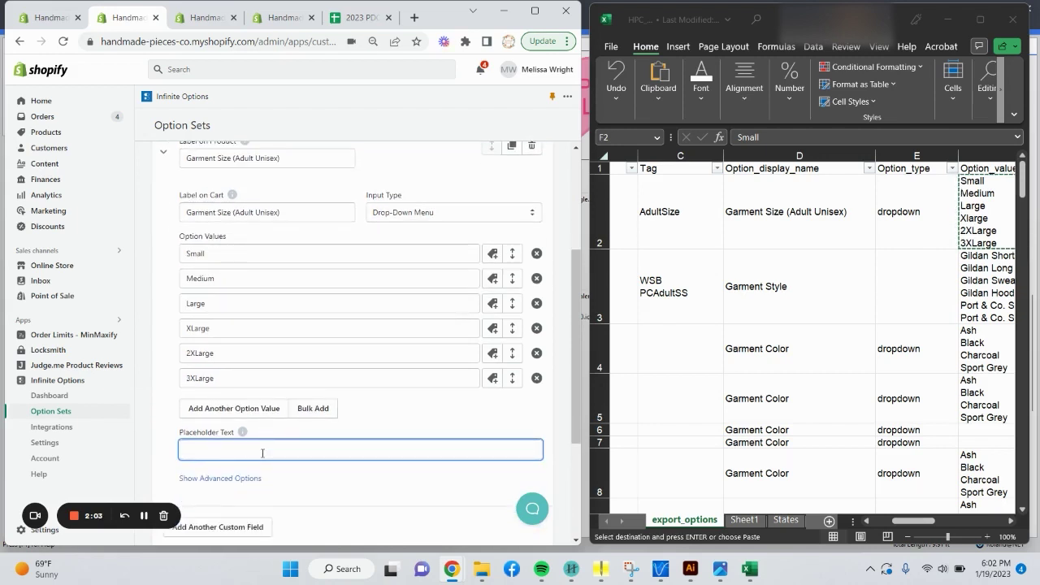
{"action": "type", "text": "E"}
{"action": "type", "text": "Choose your"}
{"action": "type", "text": " garment size"}
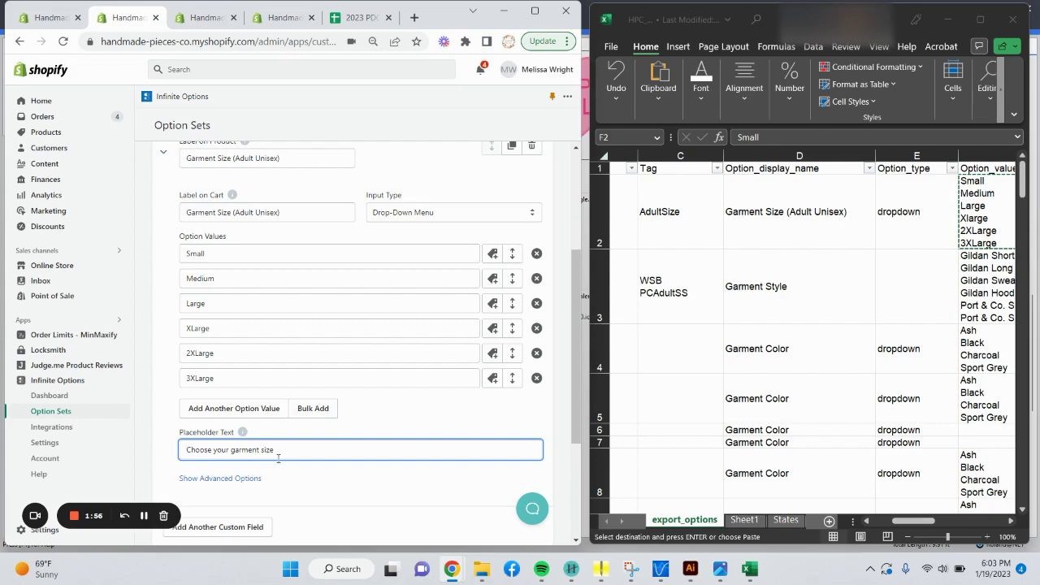
Reveal the advanced options and set Required Field to Yes.
{"action": "scroll", "coordinate": [278, 458], "scroll_direction": "down", "scroll_amount": 3}
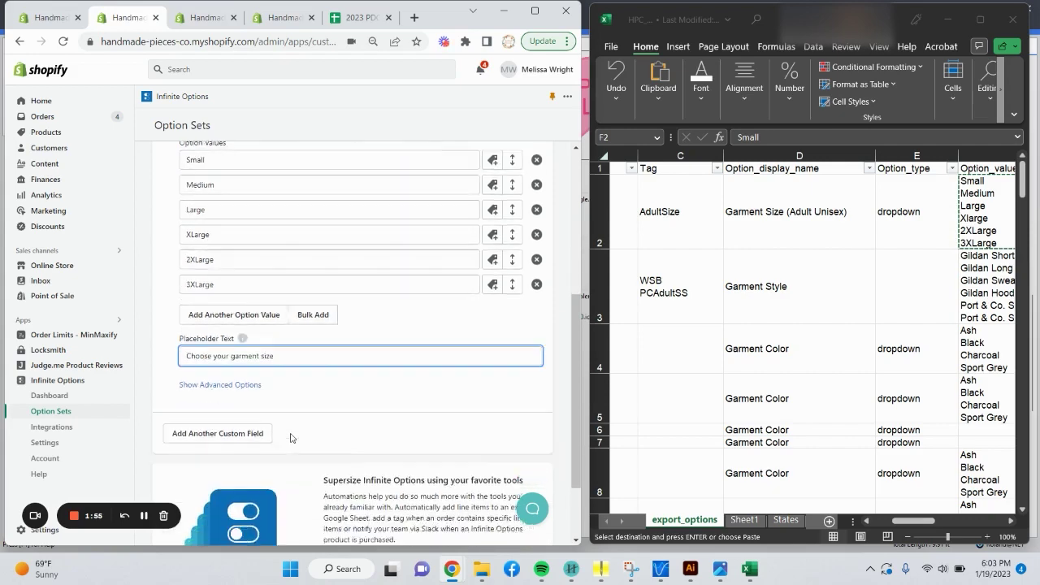
{"action": "left_click", "coordinate": [250, 343]}
{"action": "scroll", "coordinate": [376, 406], "scroll_direction": "down", "scroll_amount": 2}
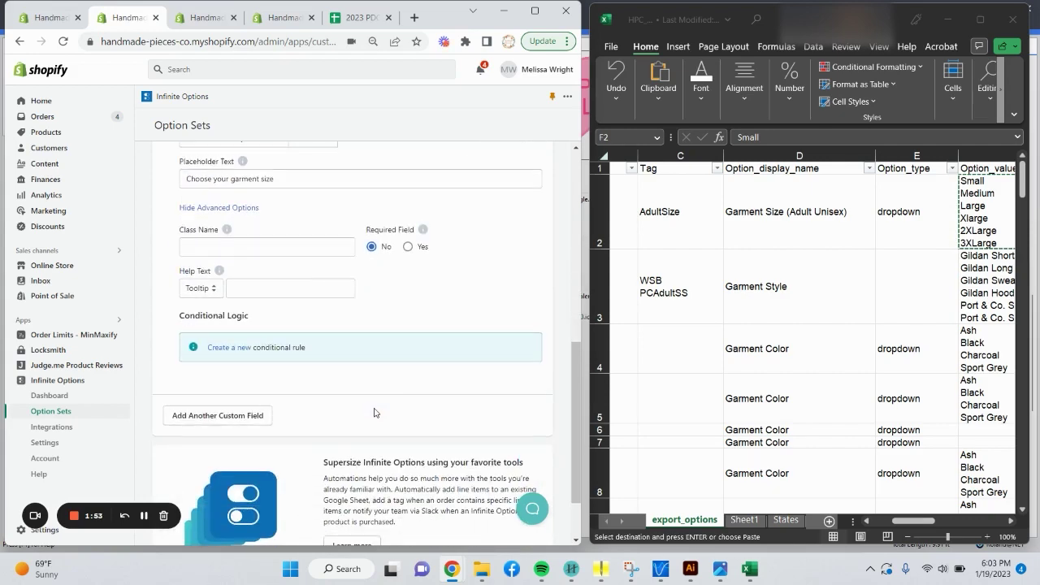
{"action": "scroll", "coordinate": [374, 390], "scroll_direction": "up", "scroll_amount": 1}
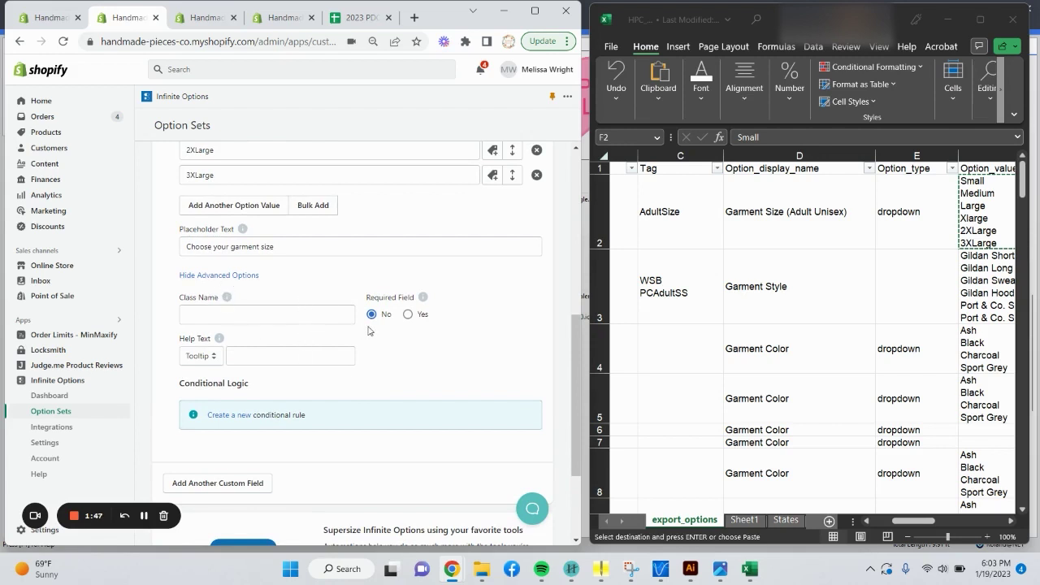
{"action": "left_click", "coordinate": [408, 315]}
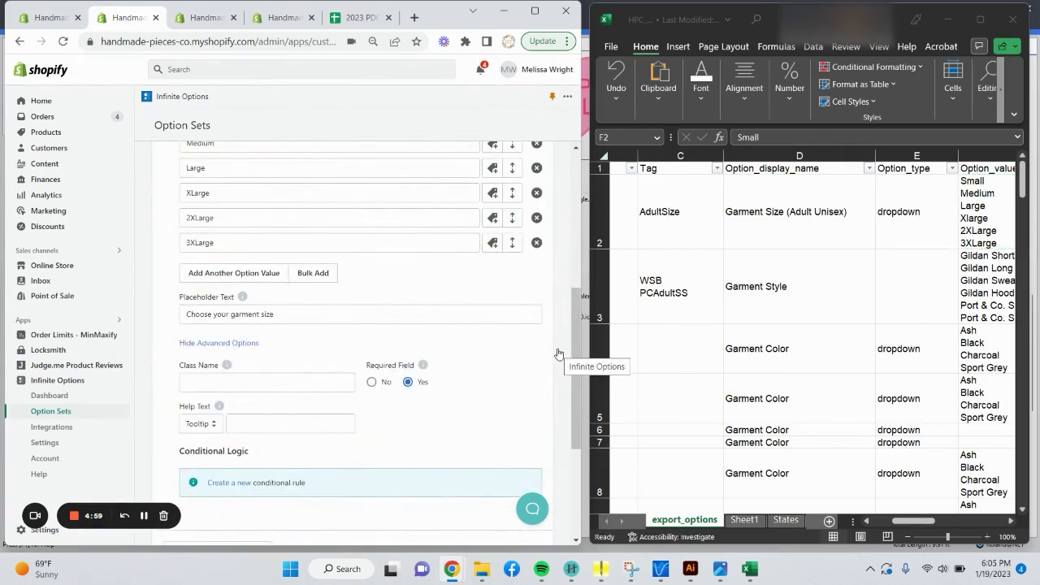
{"action": "scroll", "coordinate": [534, 376], "scroll_direction": "up", "scroll_amount": 5}
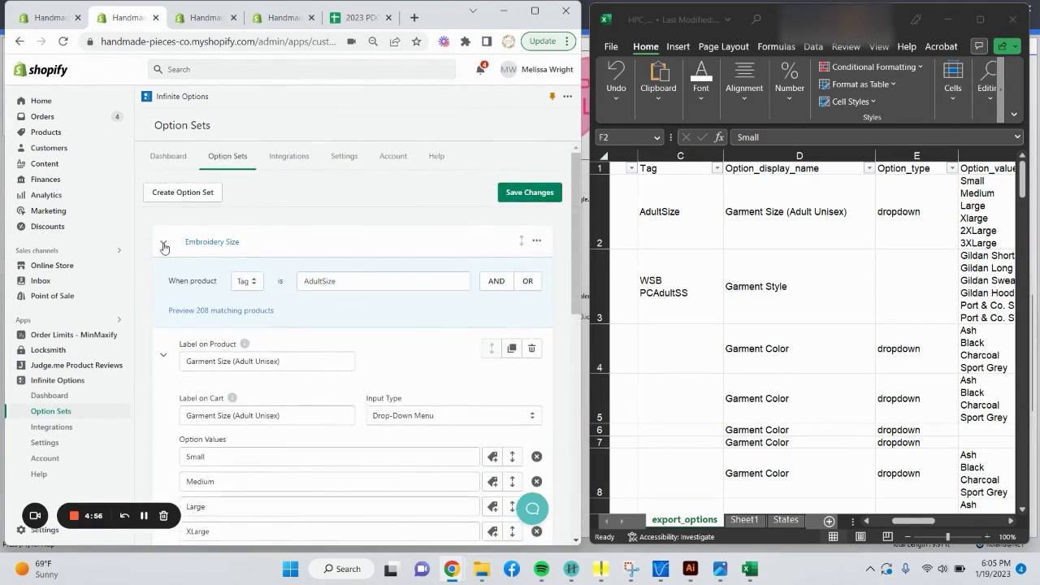
Collapse Embroidery Size, add Option Set 2 below it, and begin retitling it 'Garment Style and Color'.
{"action": "left_click", "coordinate": [163, 243]}
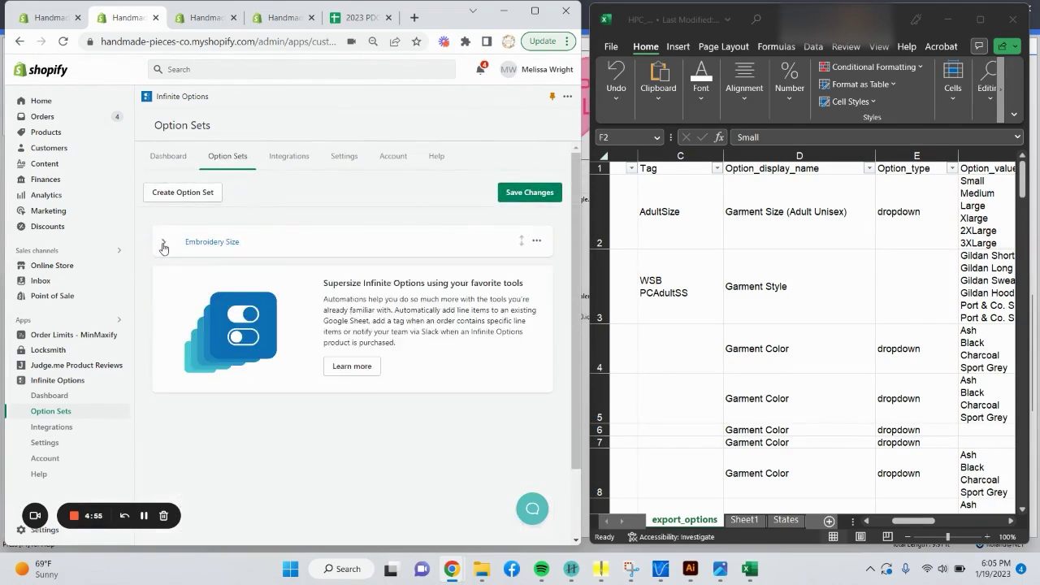
{"action": "left_click", "coordinate": [178, 195]}
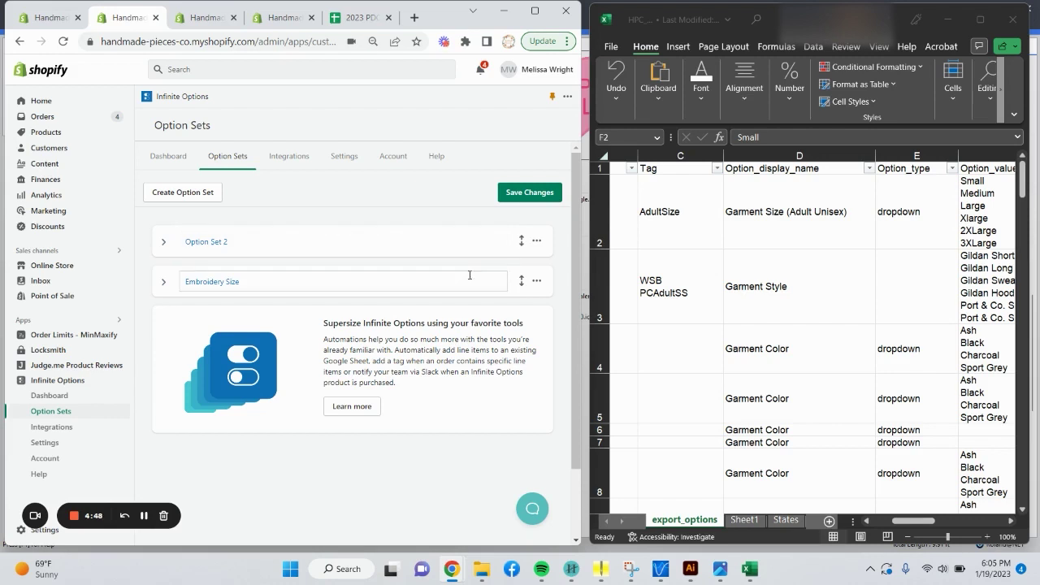
{"action": "left_click_drag", "start_coordinate": [520, 246], "coordinate": [488, 280]}
{"action": "left_click", "coordinate": [163, 282]}
{"action": "scroll", "coordinate": [260, 349], "scroll_direction": "down", "scroll_amount": 1}
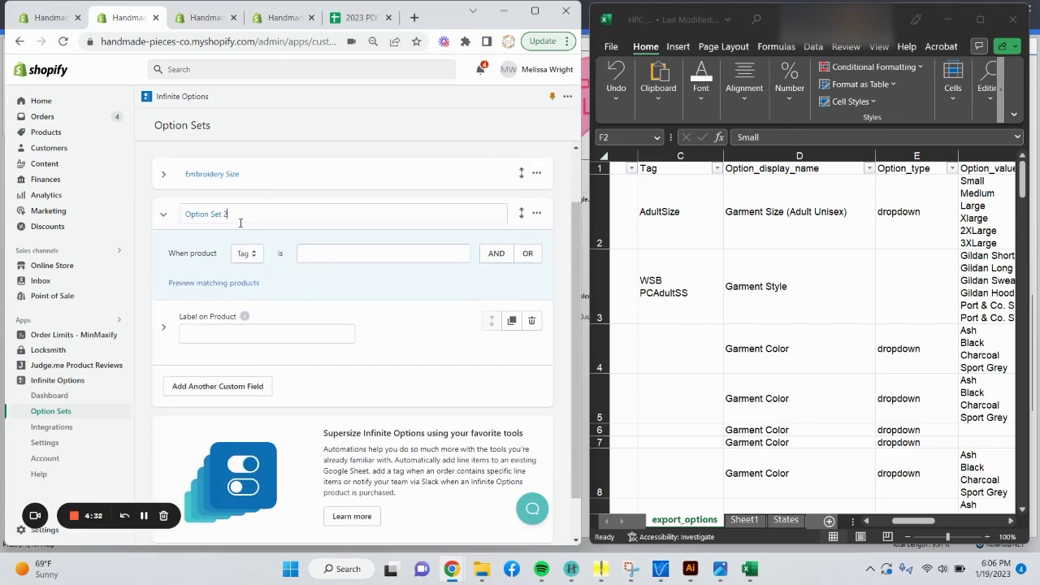
{"action": "left_click_drag", "start_coordinate": [241, 230], "coordinate": [187, 235]}
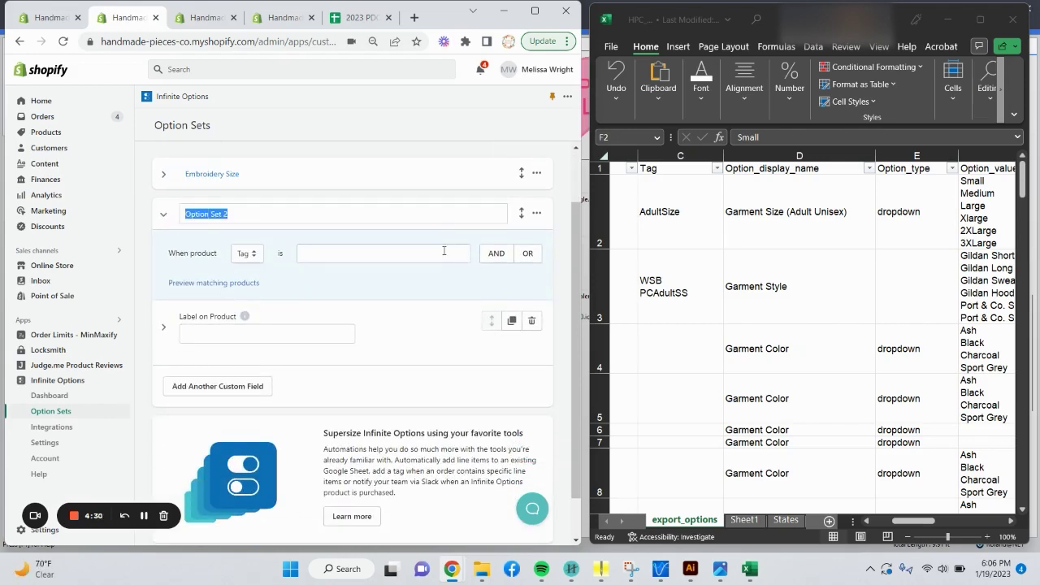
{"action": "type", "text": "Garment Style and Color"}
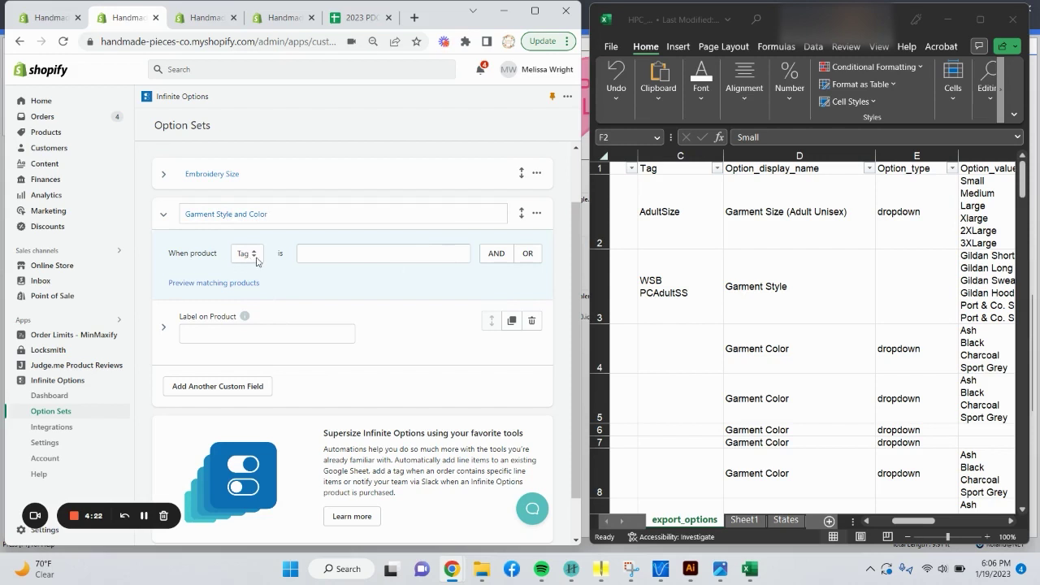
Set the first Tag condition to PCAdultSS, copied from spreadsheet cell C3.
{"action": "left_click", "coordinate": [902, 280]}
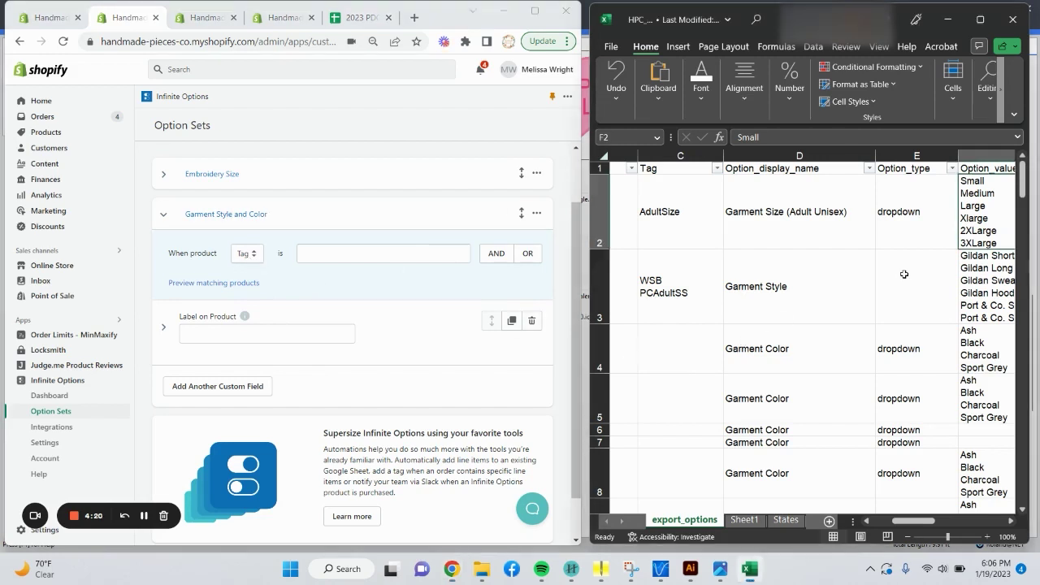
{"action": "left_click", "coordinate": [675, 300]}
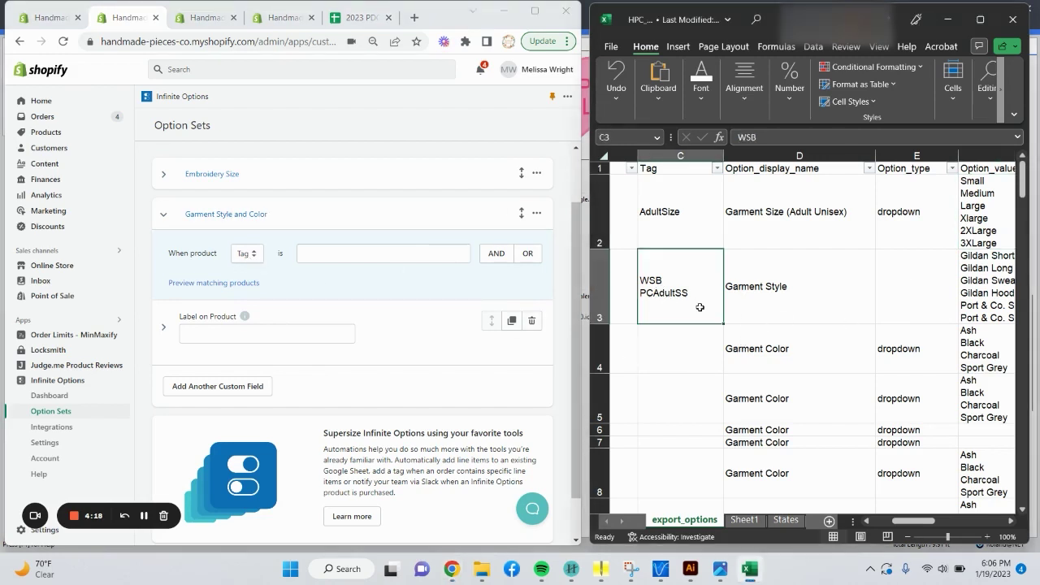
{"action": "double_click", "coordinate": [686, 294]}
{"action": "left_click_drag", "start_coordinate": [686, 294], "coordinate": [637, 295]}
{"action": "key", "text": "ctrl+c"}
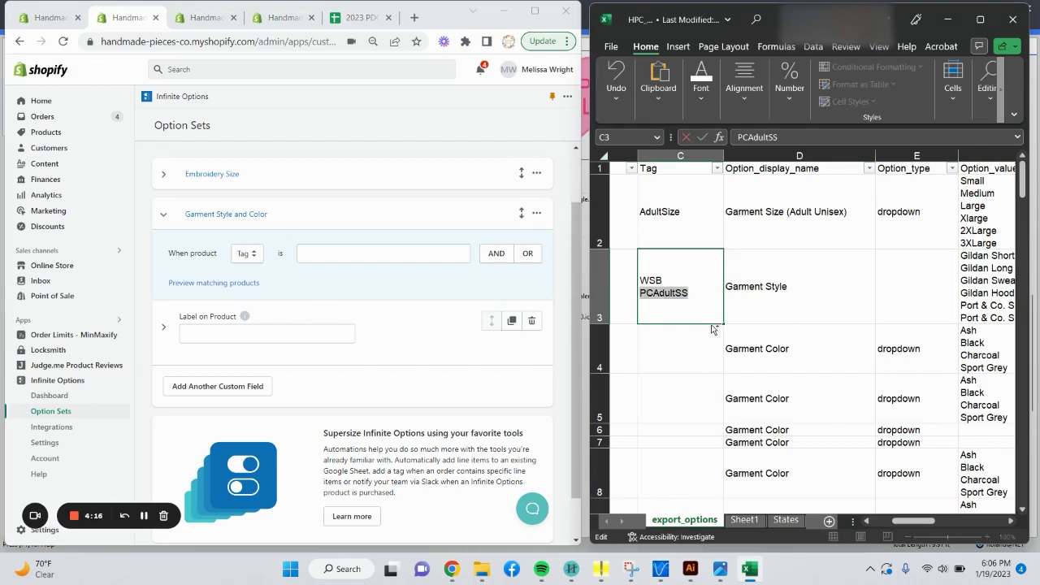
{"action": "left_click", "coordinate": [349, 260]}
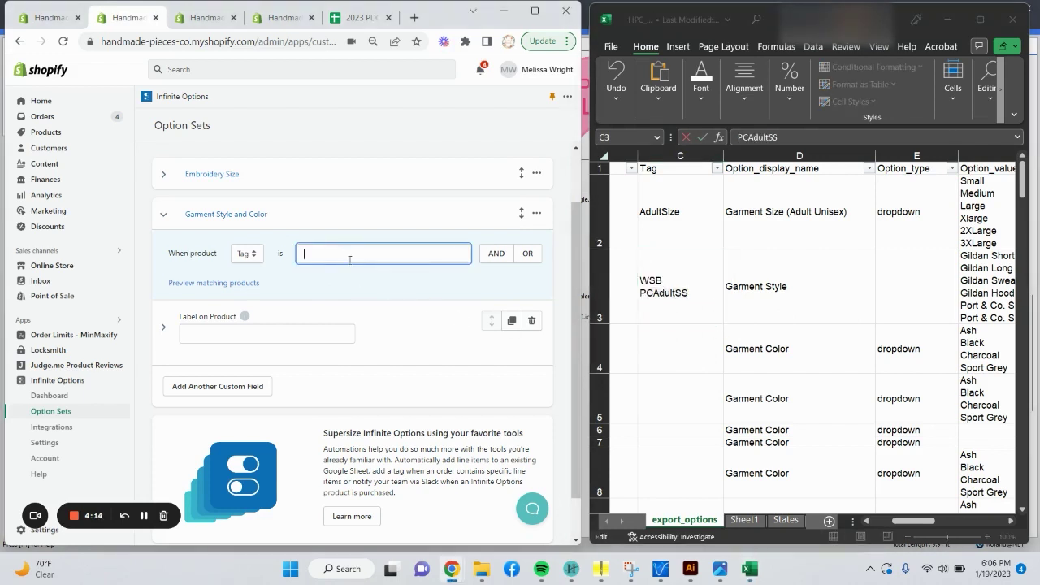
{"action": "key", "text": "ctrl+v"}
{"action": "left_click", "coordinate": [381, 240]}
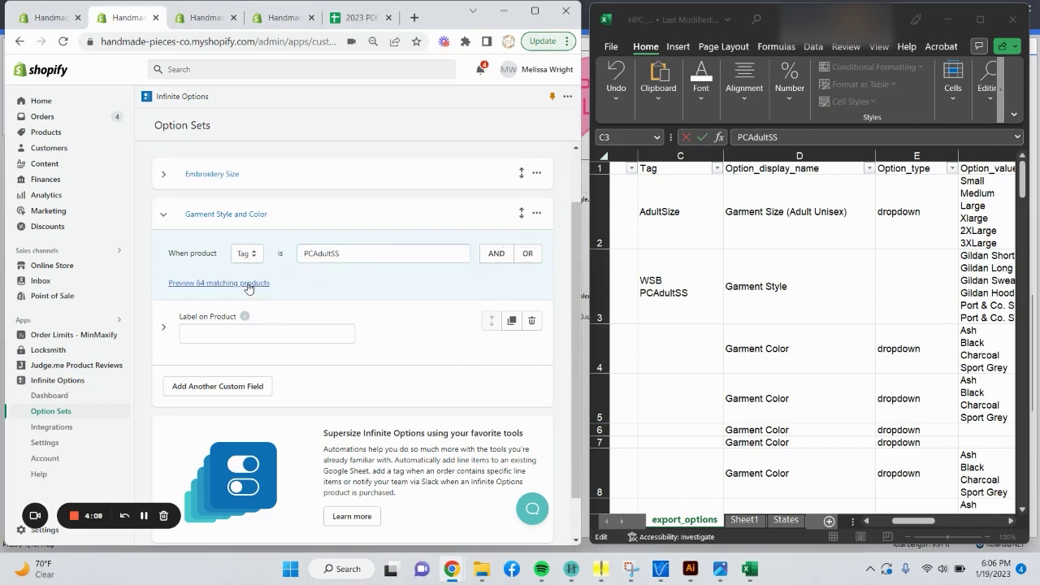
Add an OR Tag condition for WSB, so the set matches 124 products.
{"action": "left_click", "coordinate": [494, 252]}
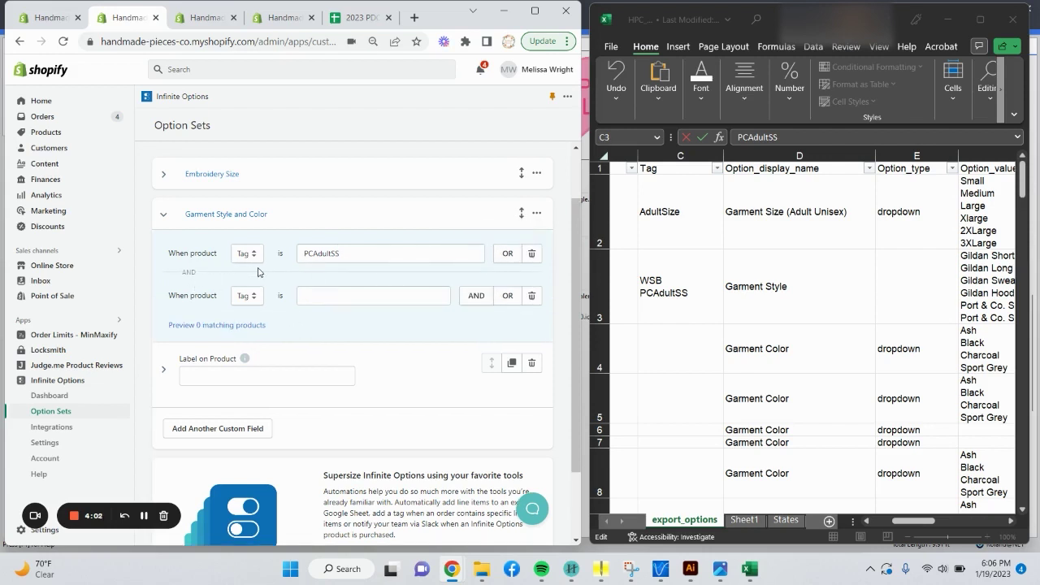
{"action": "left_click", "coordinate": [507, 252]}
{"action": "left_click", "coordinate": [531, 332]}
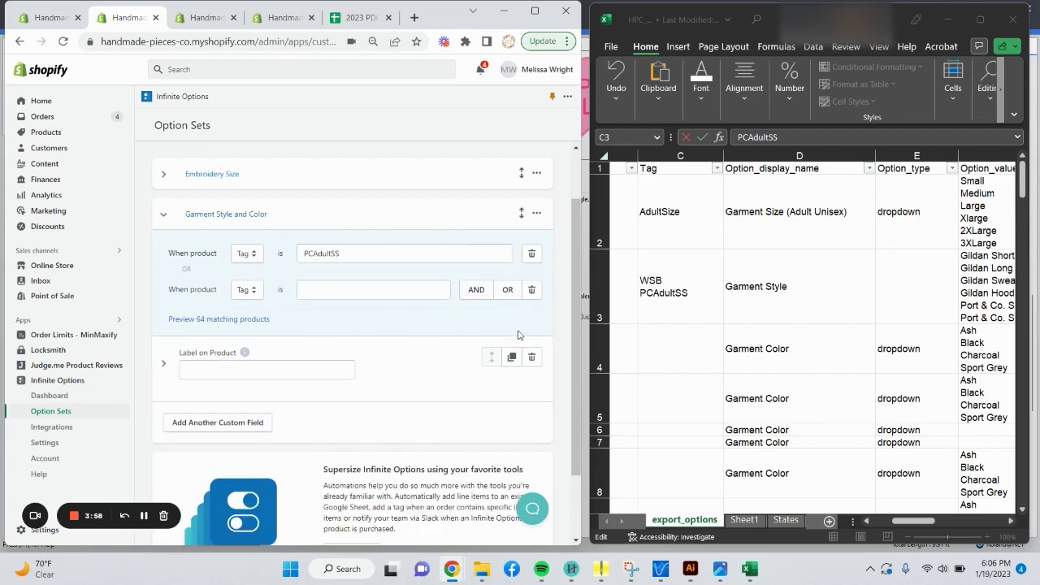
{"action": "double_click", "coordinate": [662, 293]}
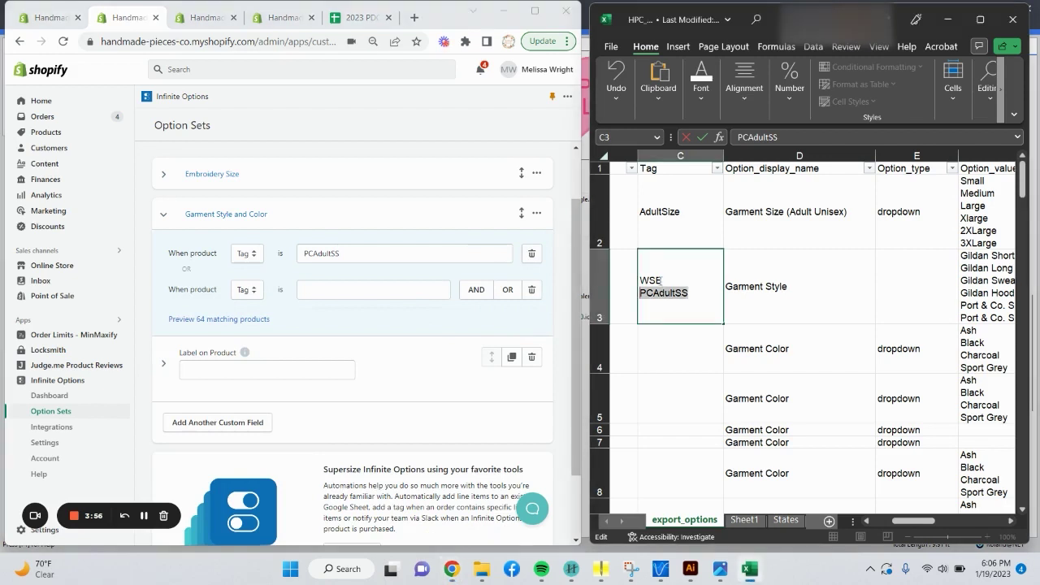
{"action": "double_click", "coordinate": [650, 279]}
{"action": "key", "text": "ctrl+c"}
{"action": "left_click", "coordinate": [401, 289]}
{"action": "key", "text": "ctrl+v"}
{"action": "left_click", "coordinate": [428, 273]}
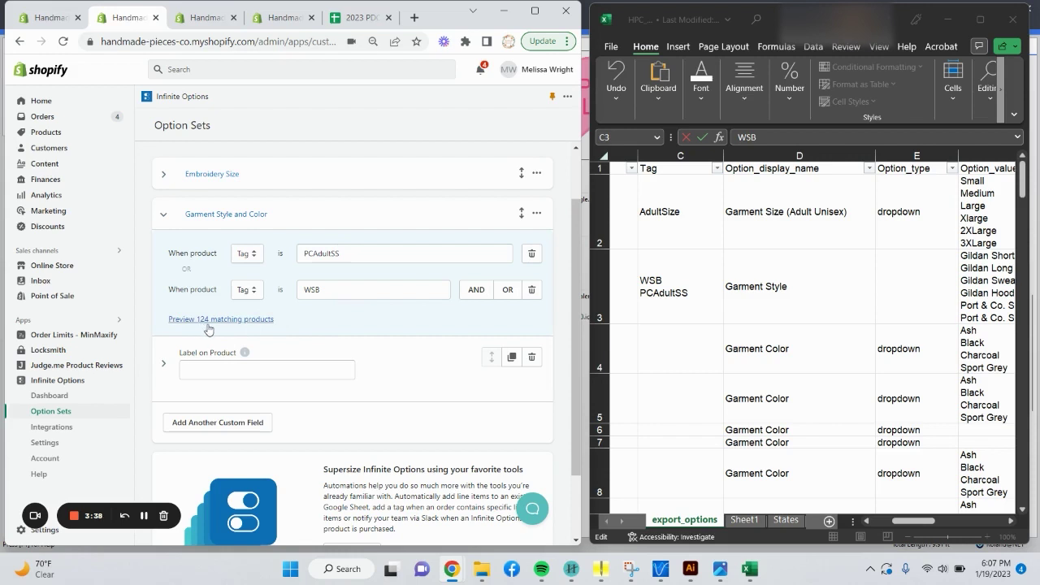
{"action": "left_click", "coordinate": [236, 368]}
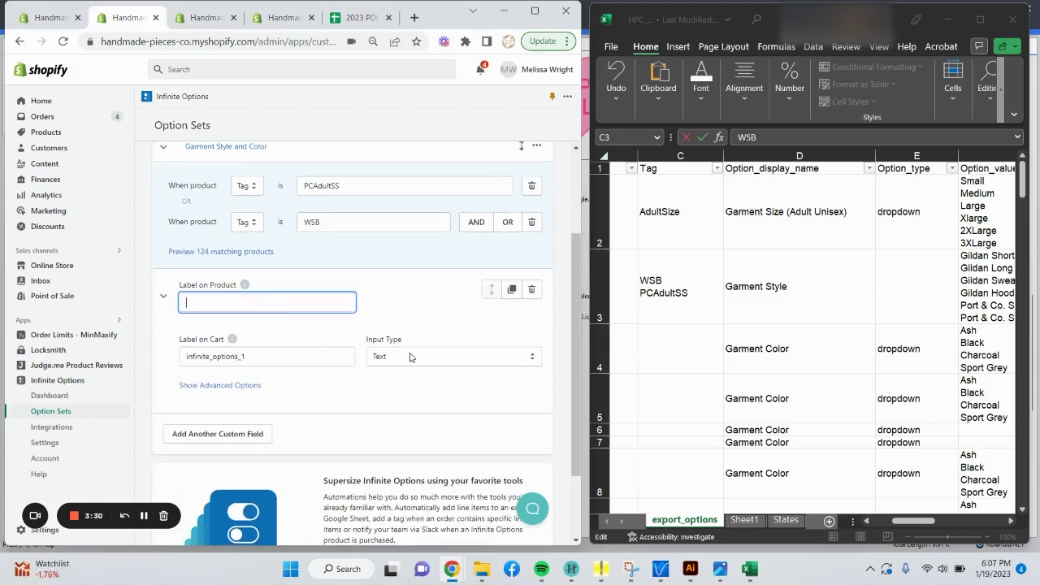
Copy 'Garment Style' from the spreadsheet into both the product label and the cart label.
{"action": "left_click", "coordinate": [765, 299]}
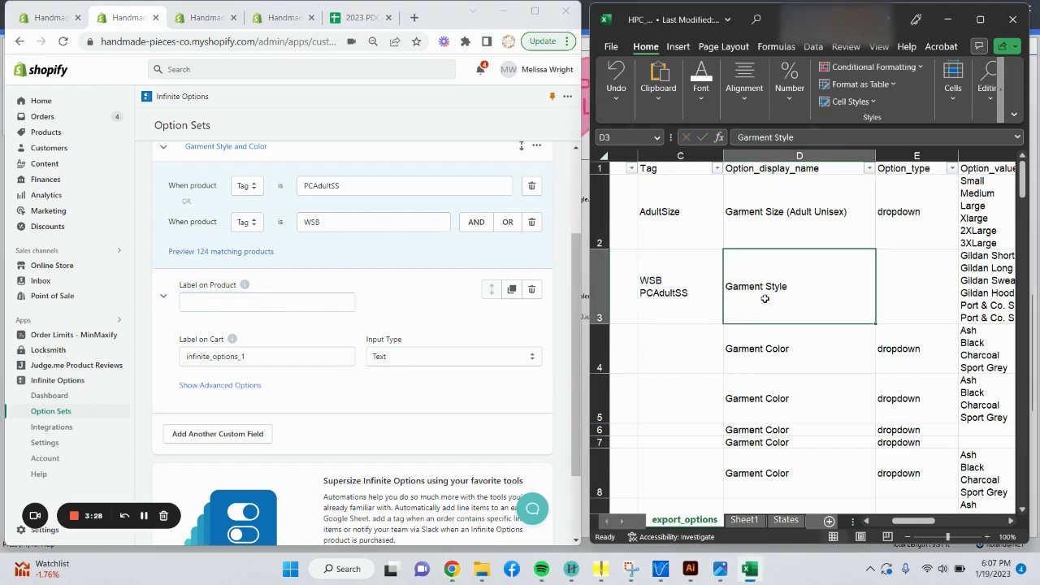
{"action": "key", "text": "ctrl+c"}
{"action": "left_click", "coordinate": [274, 307]}
{"action": "key", "text": "ctrl+v"}
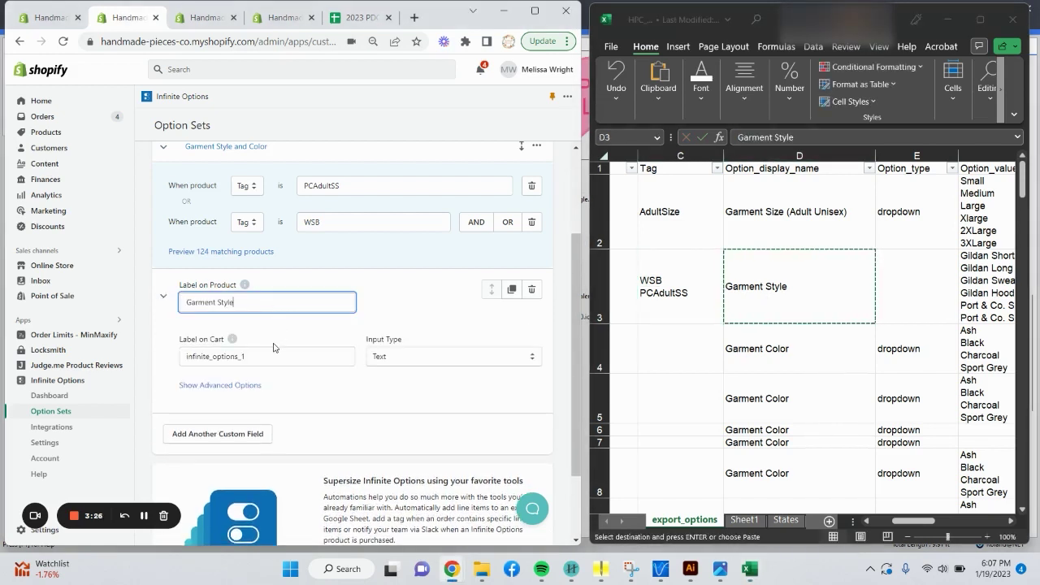
{"action": "left_click", "coordinate": [270, 356]}
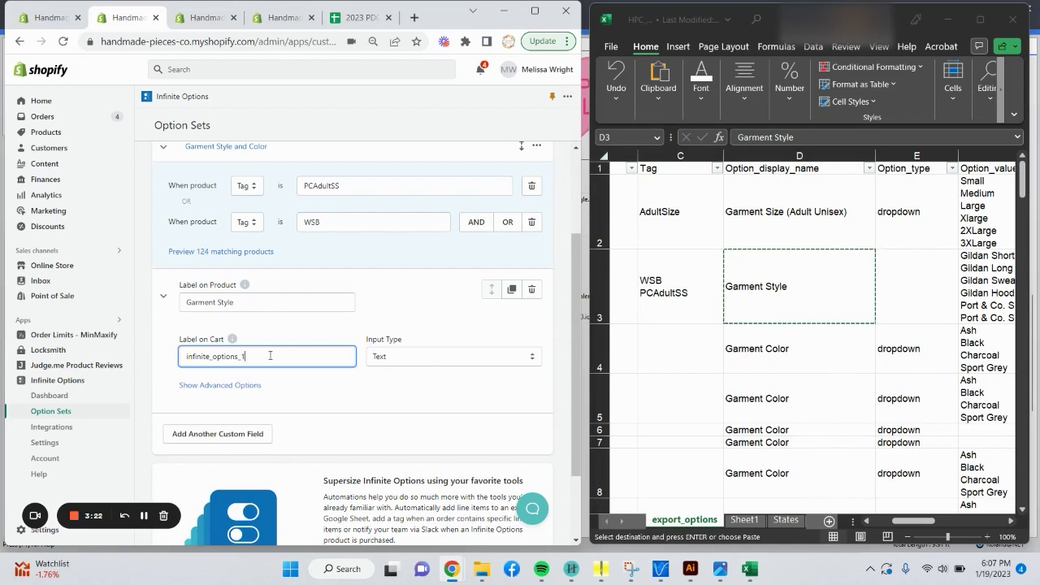
{"action": "double_click", "coordinate": [242, 356]}
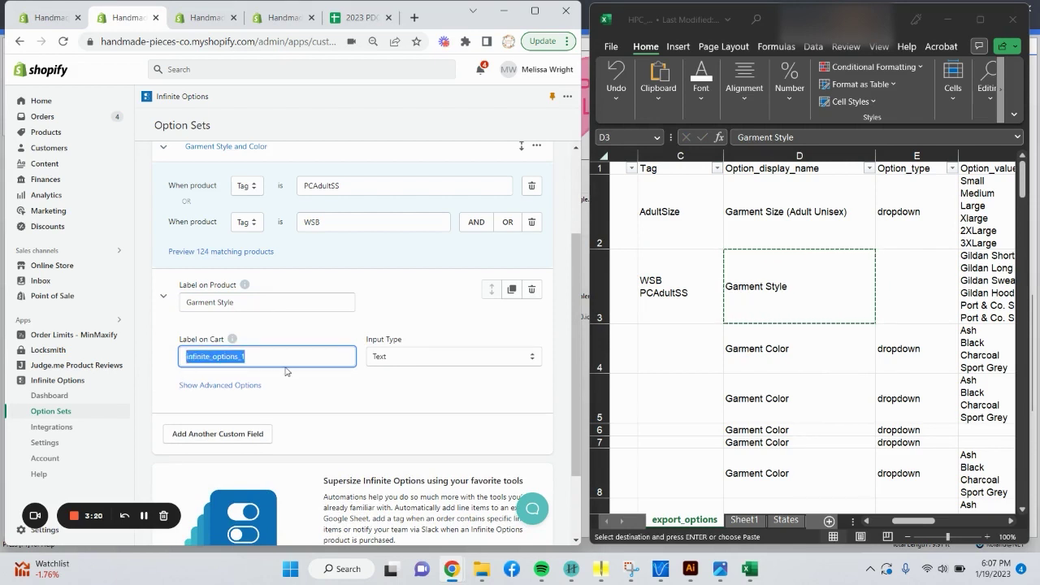
{"action": "key", "text": "ctrl+v"}
Make the field a Drop-Down Menu, delete its empty value row, and bring up Bulk Add.
{"action": "left_click", "coordinate": [396, 357]}
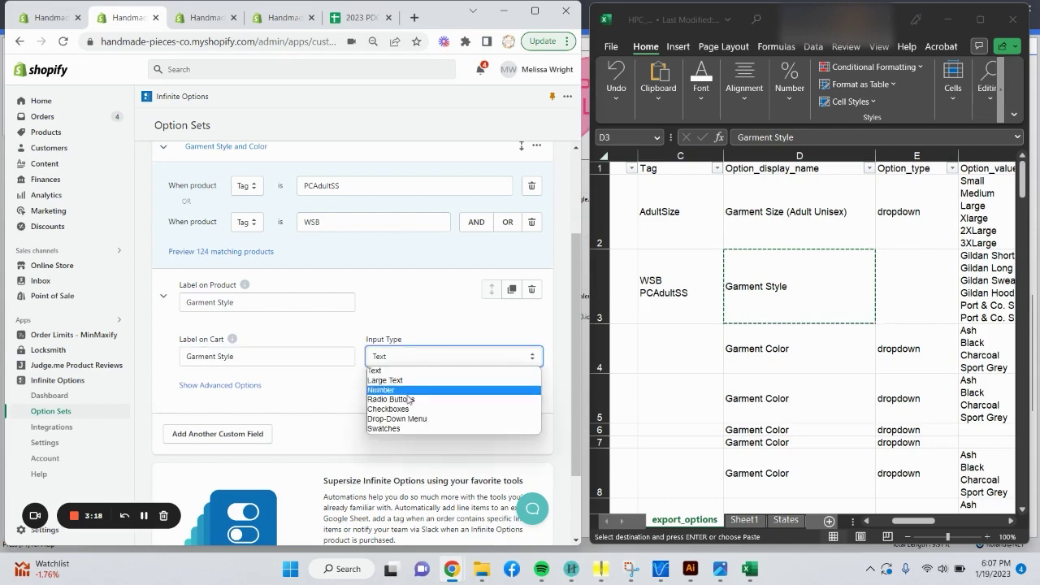
{"action": "left_click", "coordinate": [409, 419]}
{"action": "scroll", "coordinate": [404, 419], "scroll_direction": "down", "scroll_amount": 3}
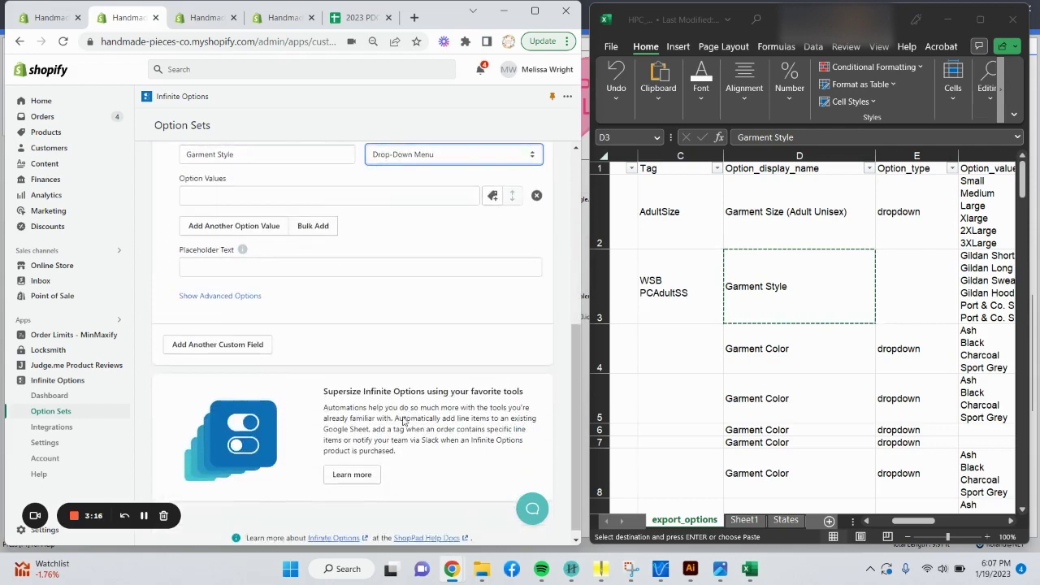
{"action": "scroll", "coordinate": [455, 325], "scroll_direction": "up", "scroll_amount": 1}
{"action": "left_click", "coordinate": [536, 261]}
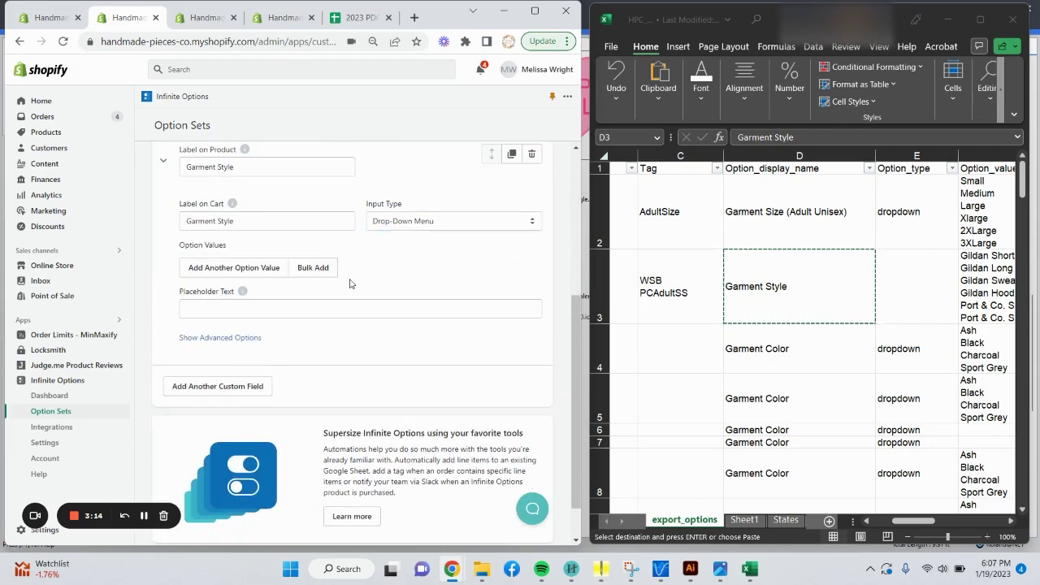
{"action": "left_click", "coordinate": [312, 273]}
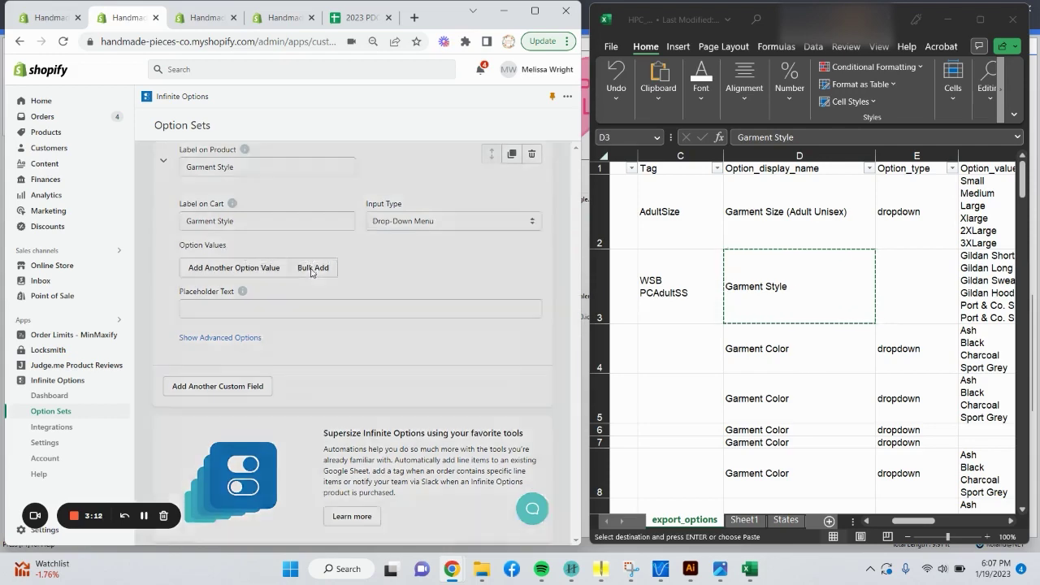
Paste the six garment style values from cell F3, remove the stray quote, and save them.
{"action": "left_click", "coordinate": [983, 282]}
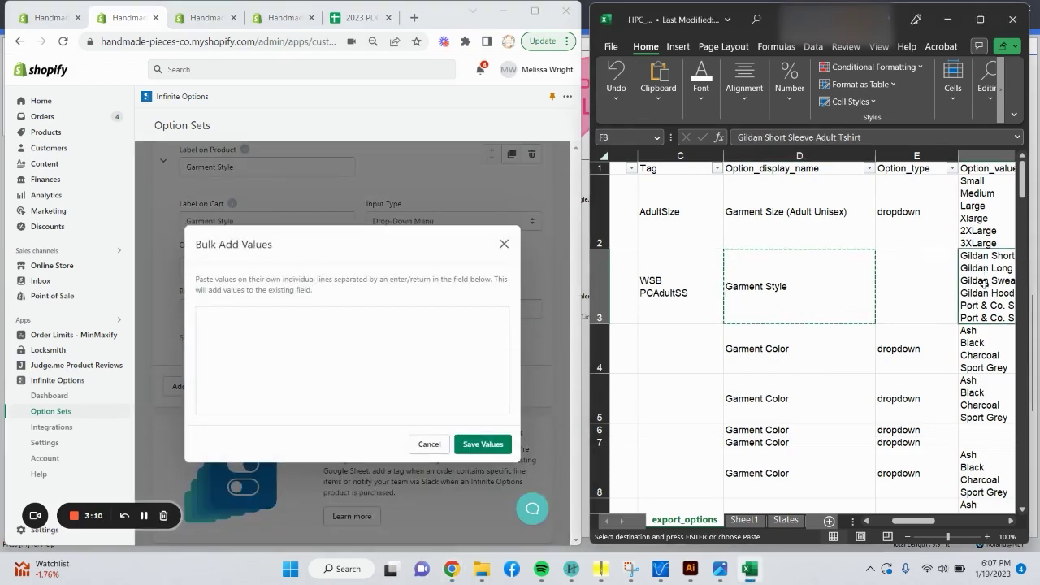
{"action": "left_click", "coordinate": [334, 356]}
{"action": "key", "text": "ctrl+v"}
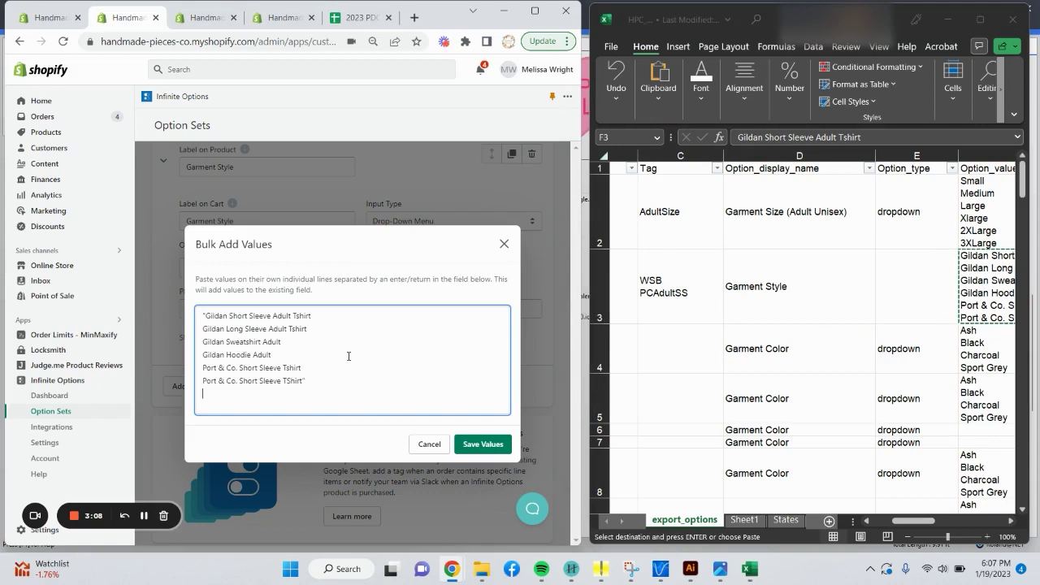
{"action": "left_click", "coordinate": [206, 315]}
{"action": "key", "text": "BackSpace"}
{"action": "key", "text": "Delete"}
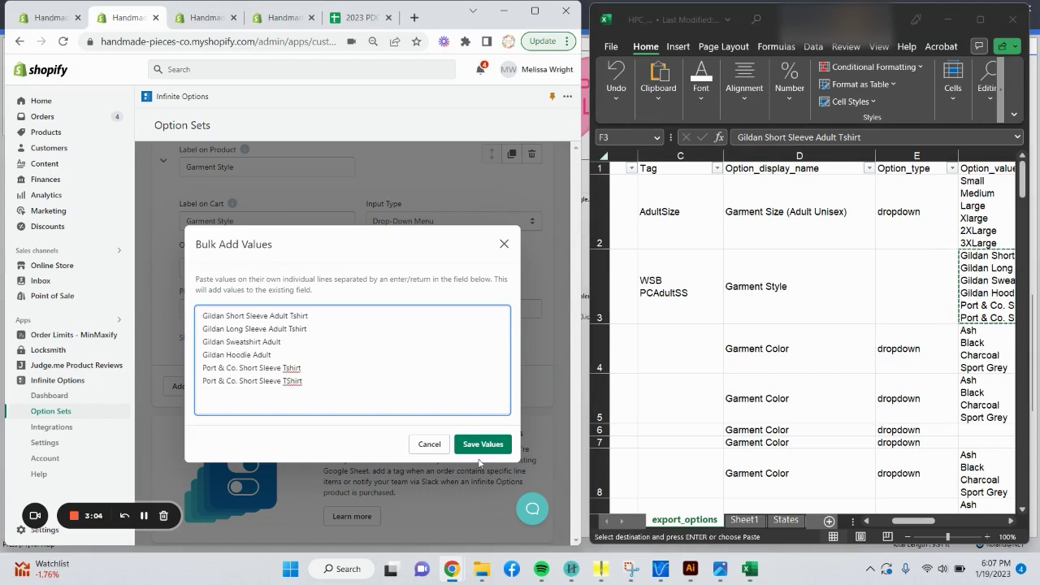
{"action": "left_click", "coordinate": [480, 445]}
{"action": "scroll", "coordinate": [395, 371], "scroll_direction": "down", "scroll_amount": 1}
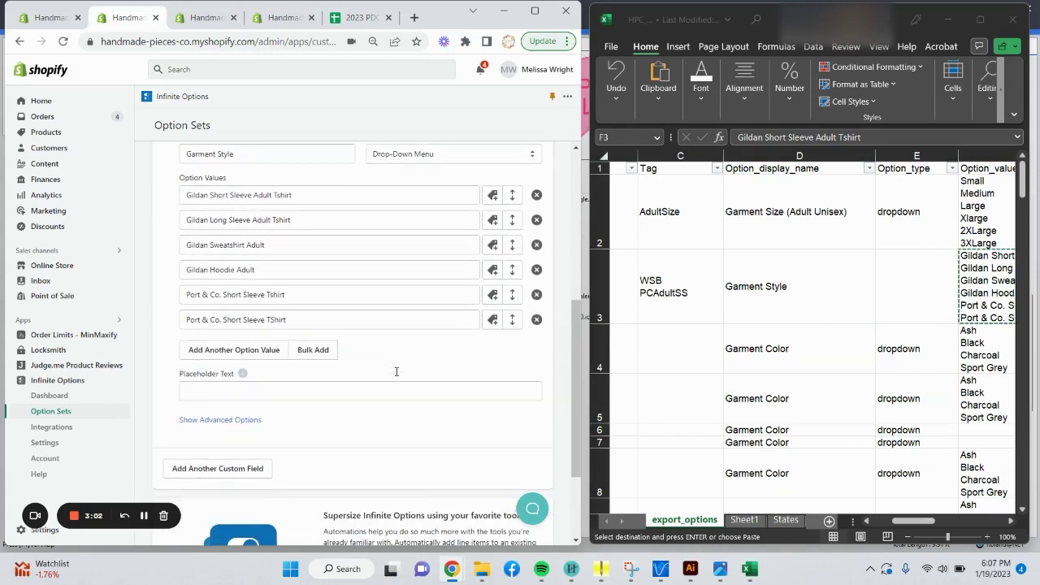
{"action": "scroll", "coordinate": [356, 384], "scroll_direction": "up", "scroll_amount": 1}
{"action": "scroll", "coordinate": [344, 264], "scroll_direction": "down", "scroll_amount": 2}
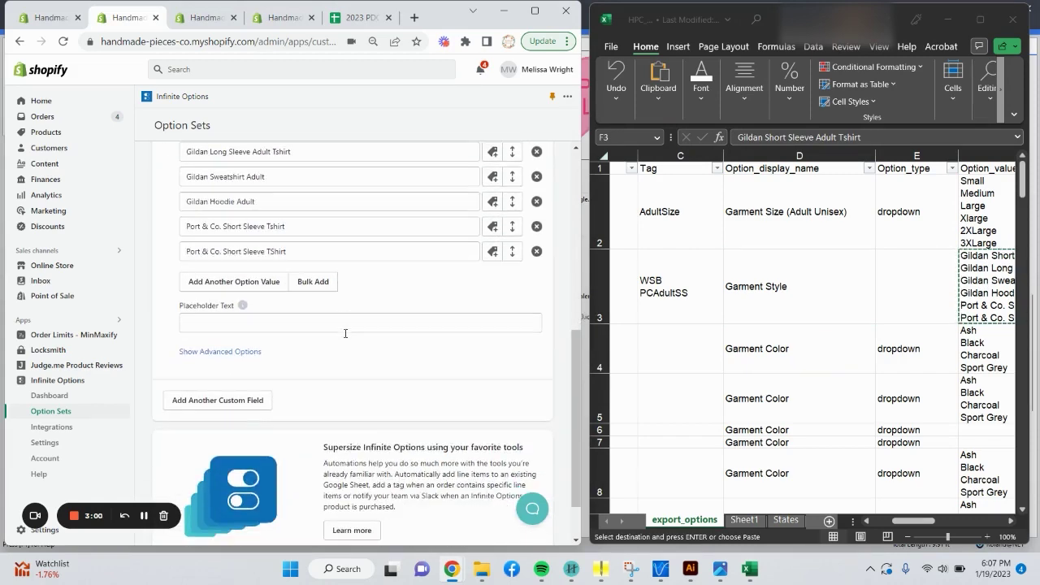
Set Garment Style as a required field in its advanced options.
{"action": "left_click", "coordinate": [255, 358]}
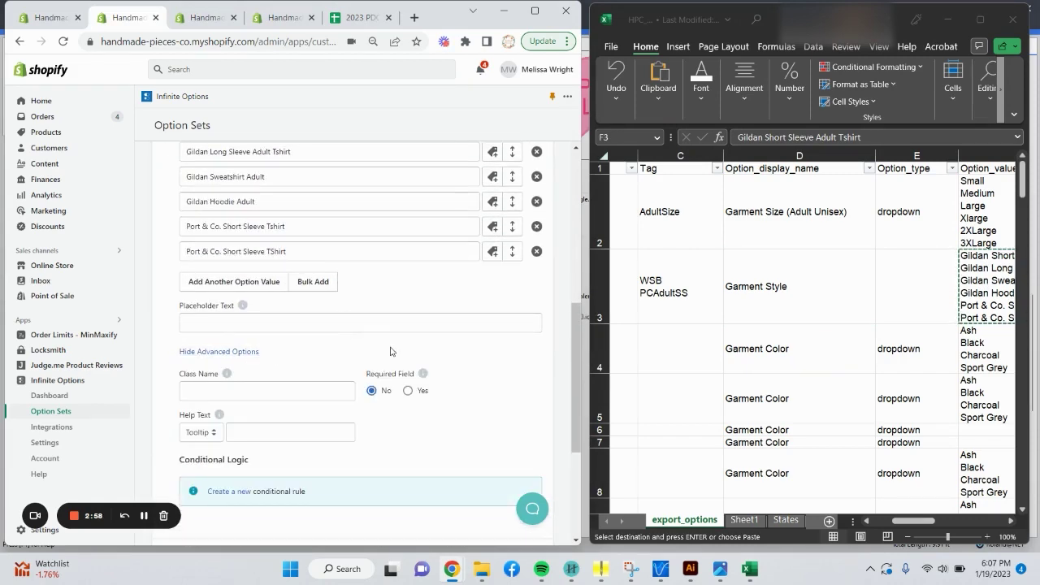
{"action": "scroll", "coordinate": [391, 352], "scroll_direction": "down", "scroll_amount": 1}
{"action": "left_click", "coordinate": [411, 325]}
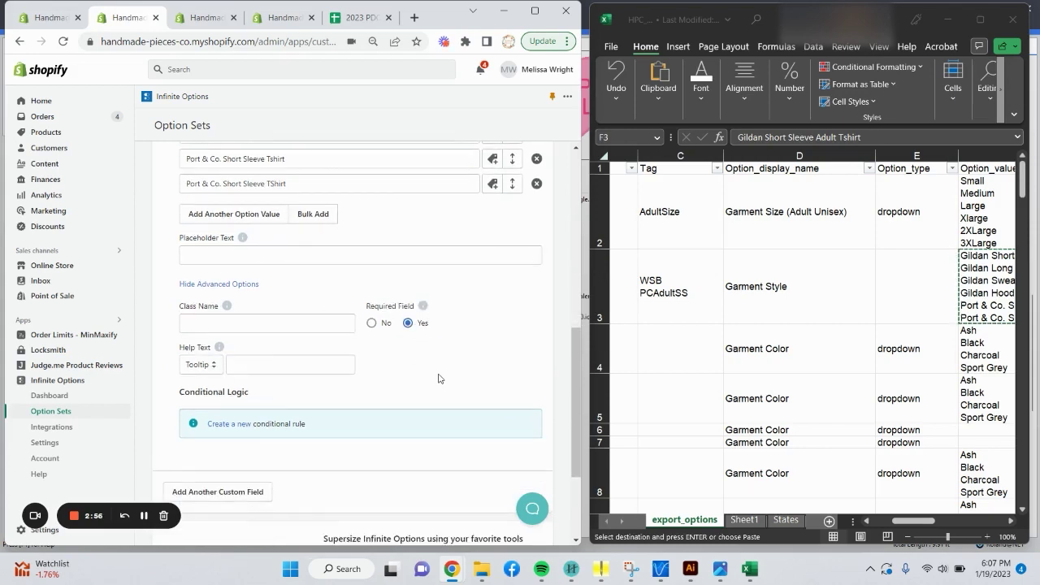
{"action": "scroll", "coordinate": [428, 400], "scroll_direction": "up", "scroll_amount": 5}
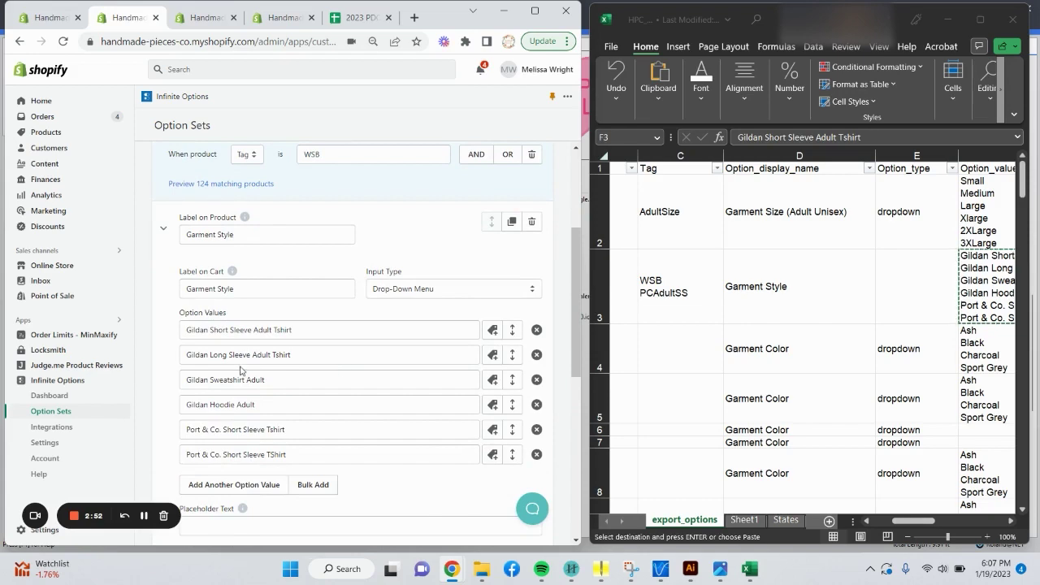
{"action": "scroll", "coordinate": [246, 365], "scroll_direction": "down", "scroll_amount": 5}
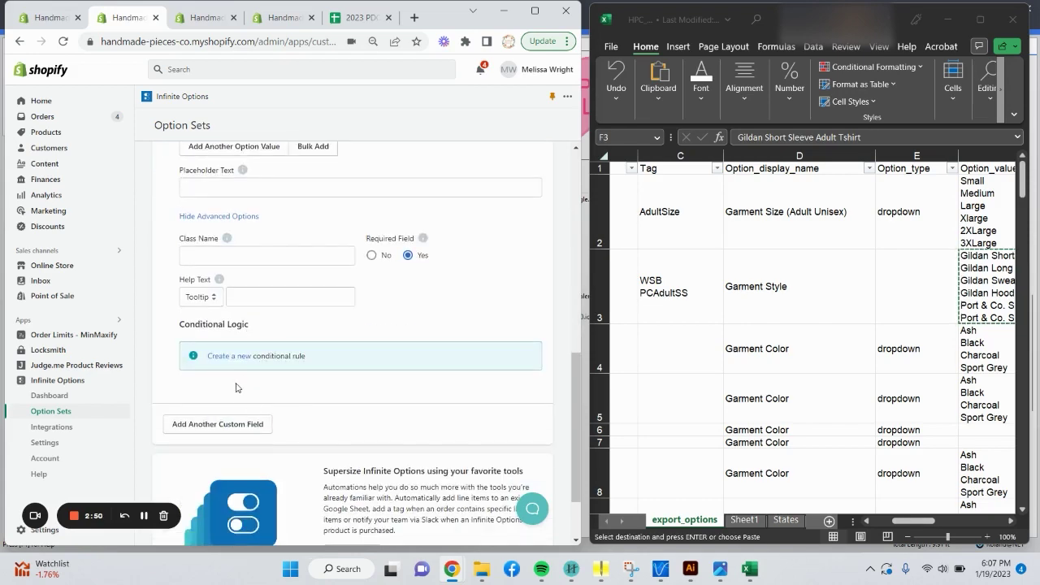
{"action": "scroll", "coordinate": [240, 358], "scroll_direction": "up", "scroll_amount": 5}
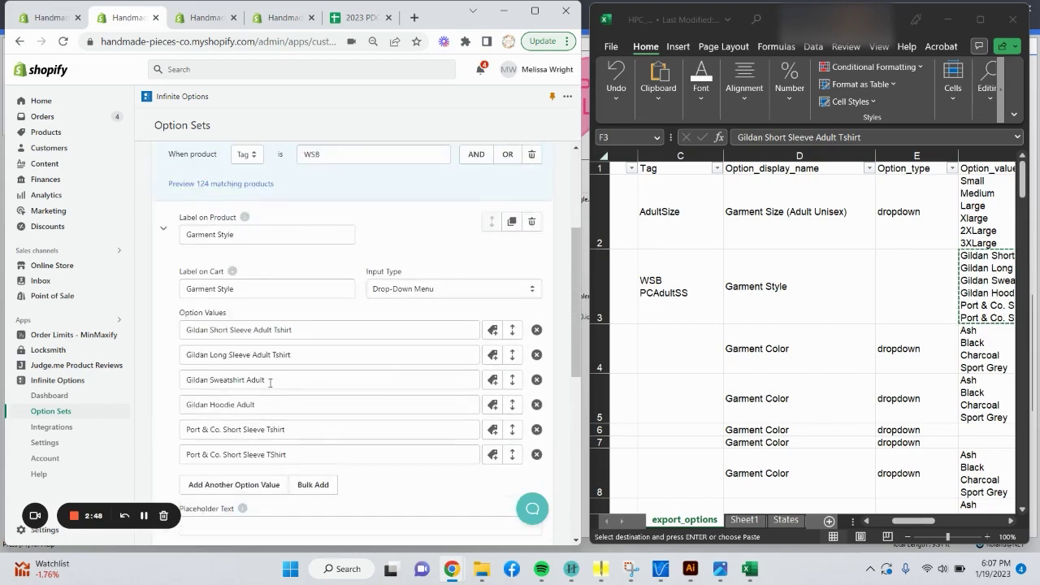
{"action": "scroll", "coordinate": [167, 243], "scroll_direction": "up", "scroll_amount": 1}
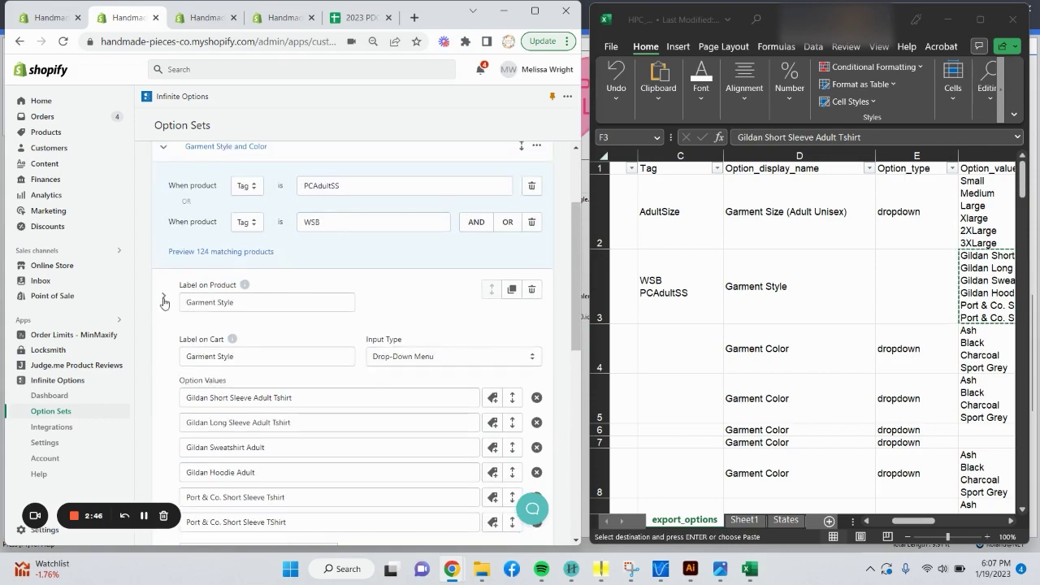
Collapse the Garment Style field and add another custom field to the set.
{"action": "left_click", "coordinate": [163, 303]}
{"action": "scroll", "coordinate": [188, 329], "scroll_direction": "up", "scroll_amount": 2}
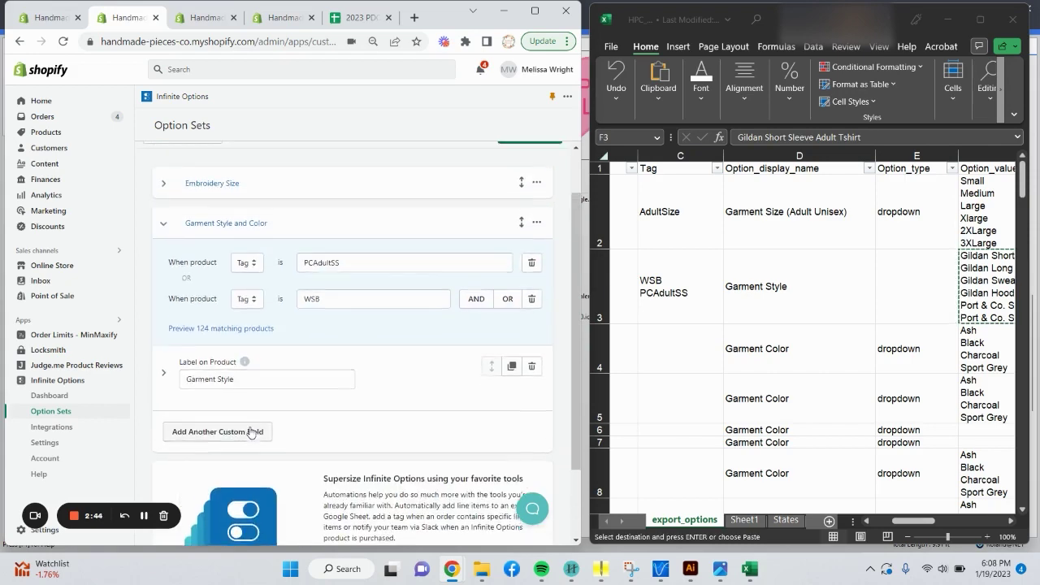
{"action": "scroll", "coordinate": [251, 432], "scroll_direction": "down", "scroll_amount": 1}
{"action": "left_click", "coordinate": [245, 424]}
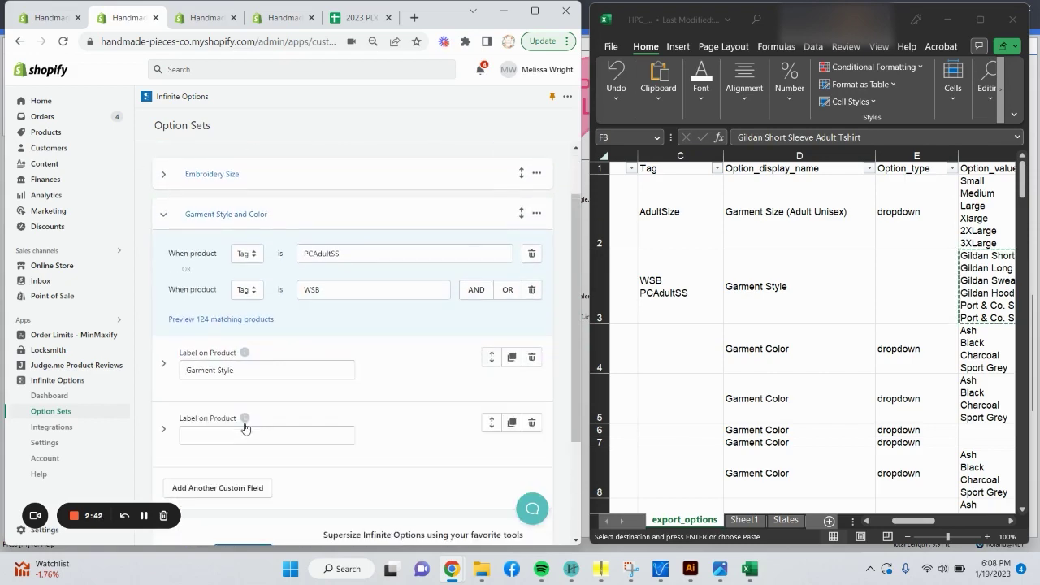
{"action": "scroll", "coordinate": [284, 437], "scroll_direction": "down", "scroll_amount": 1}
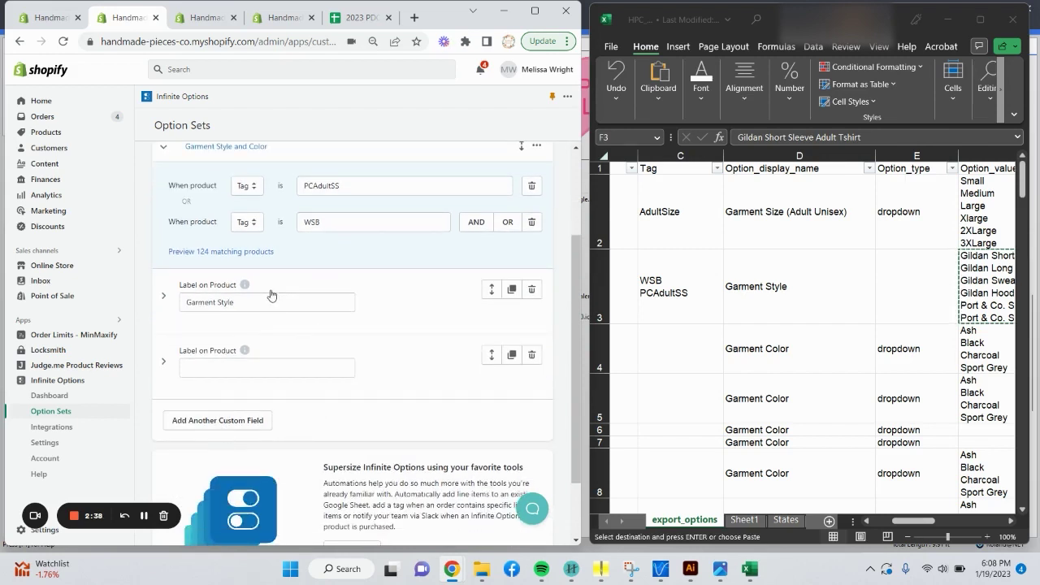
{"action": "scroll", "coordinate": [248, 362], "scroll_direction": "up", "scroll_amount": 1}
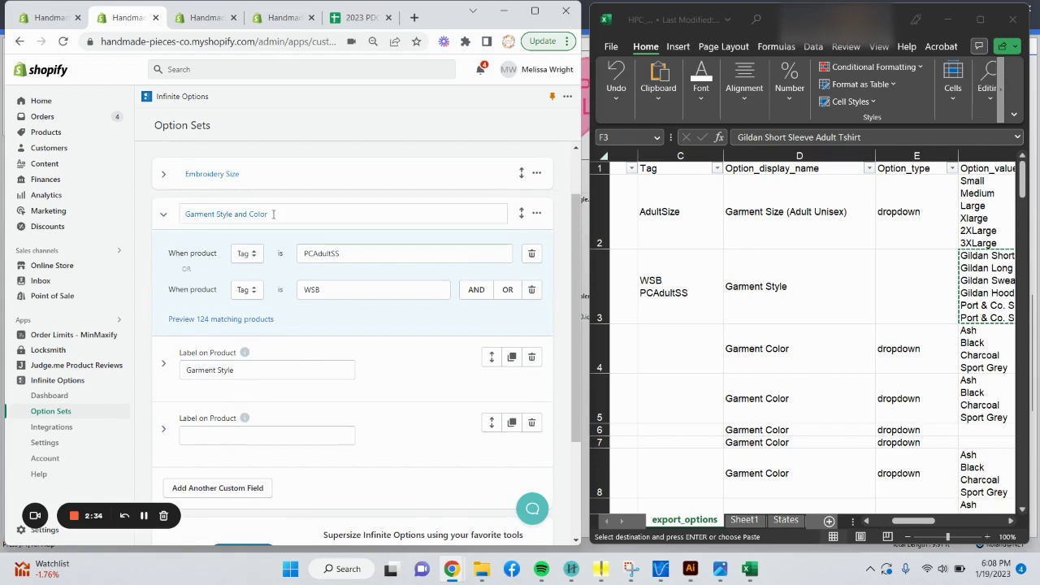
{"action": "scroll", "coordinate": [299, 412], "scroll_direction": "down", "scroll_amount": 2}
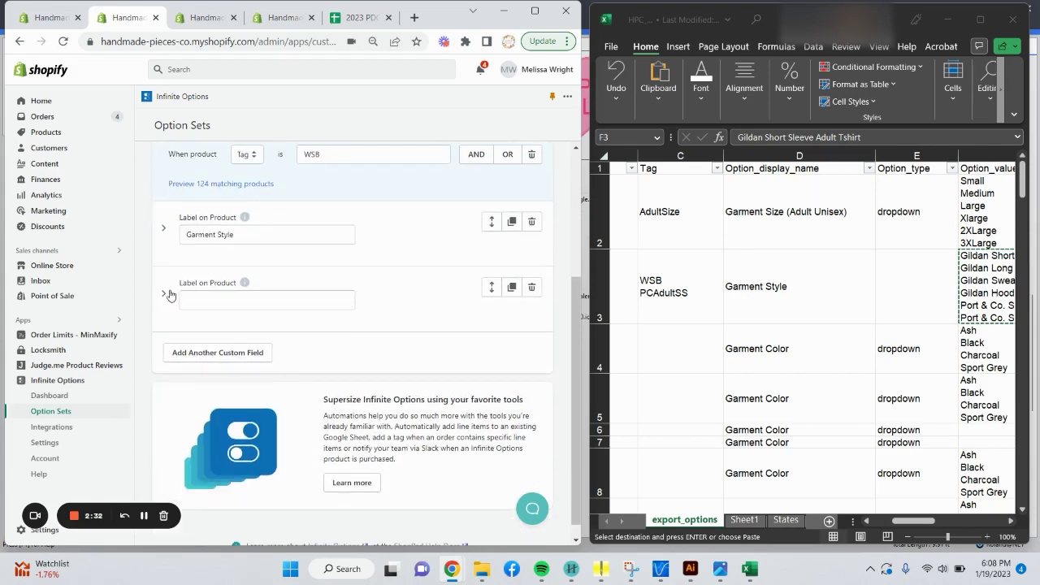
Expand the new field and enter its product label 'Gildan Short Sleeve TShirt Color'.
{"action": "left_click", "coordinate": [166, 294]}
{"action": "scroll", "coordinate": [210, 310], "scroll_direction": "down", "scroll_amount": 1}
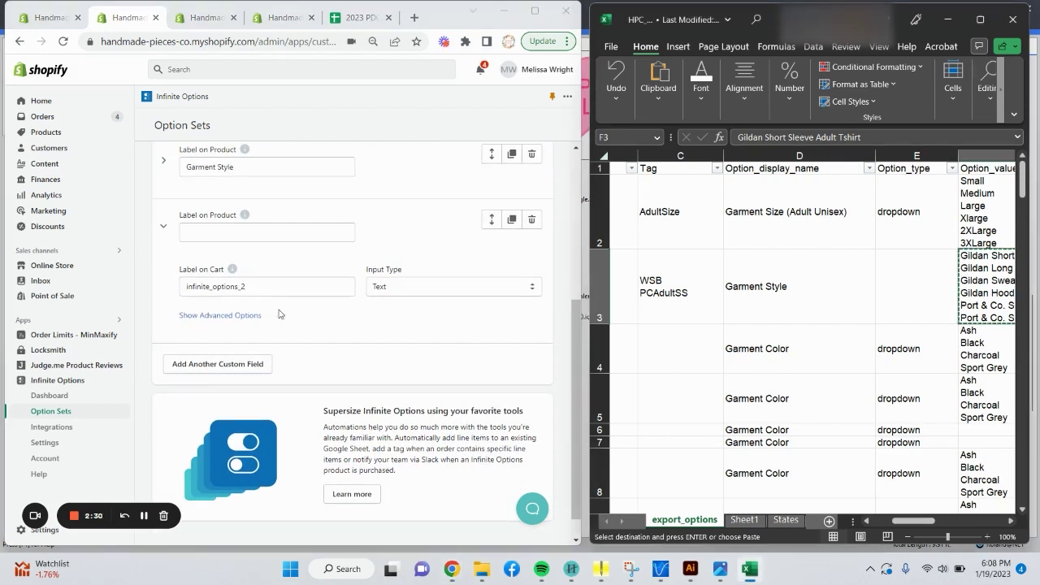
{"action": "left_click", "coordinate": [262, 235]}
{"action": "scroll", "coordinate": [270, 301], "scroll_direction": "up", "scroll_amount": 1}
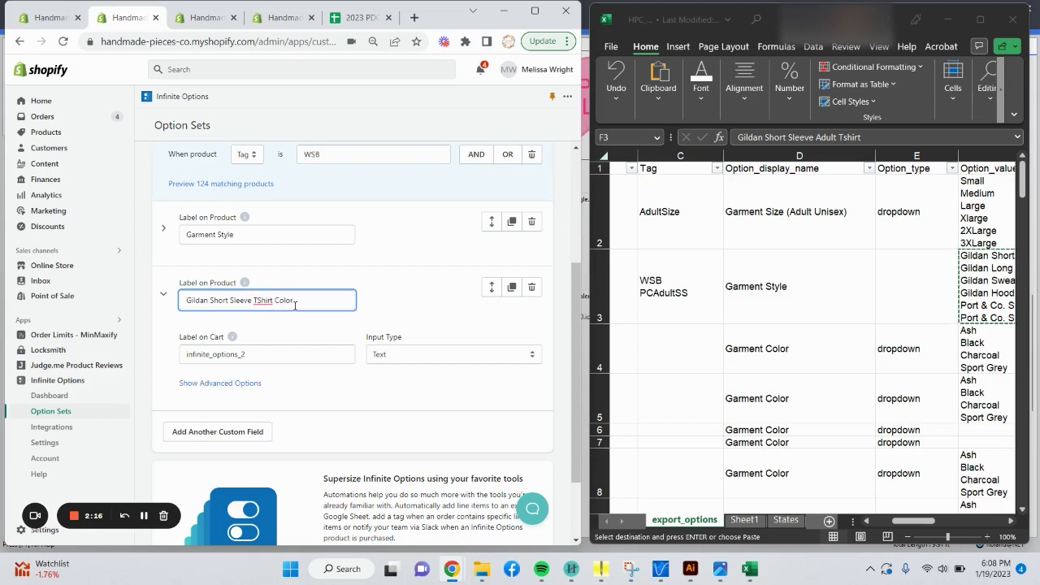
Reuse the product label as the cart label and make the field a drop-down with no empty row.
{"action": "left_click_drag", "start_coordinate": [296, 306], "coordinate": [183, 302]}
{"action": "key", "text": "ctrl+c"}
{"action": "left_click_drag", "start_coordinate": [276, 355], "coordinate": [185, 373]}
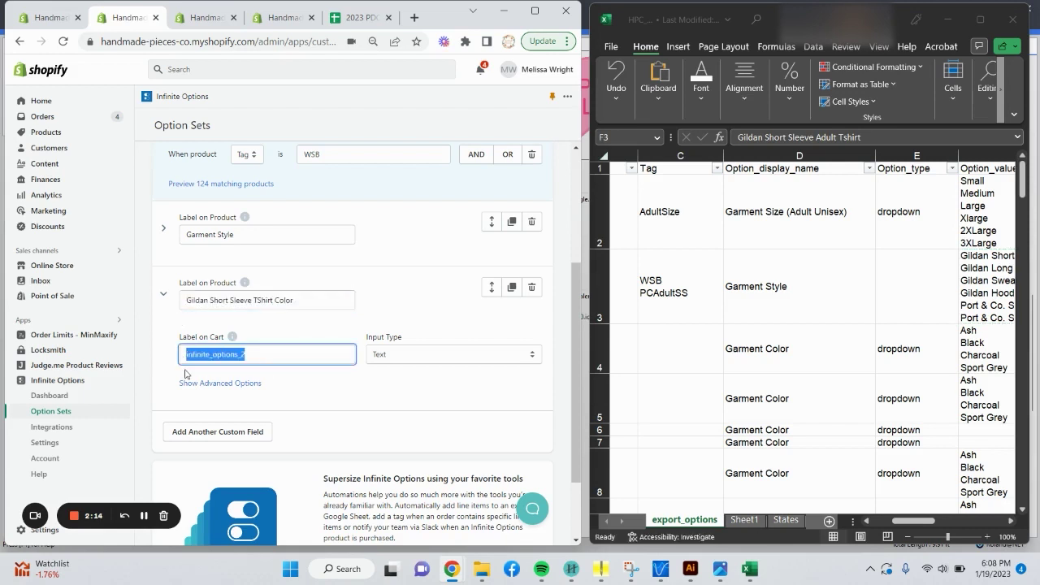
{"action": "key", "text": "ctrl+v"}
{"action": "left_click", "coordinate": [408, 360]}
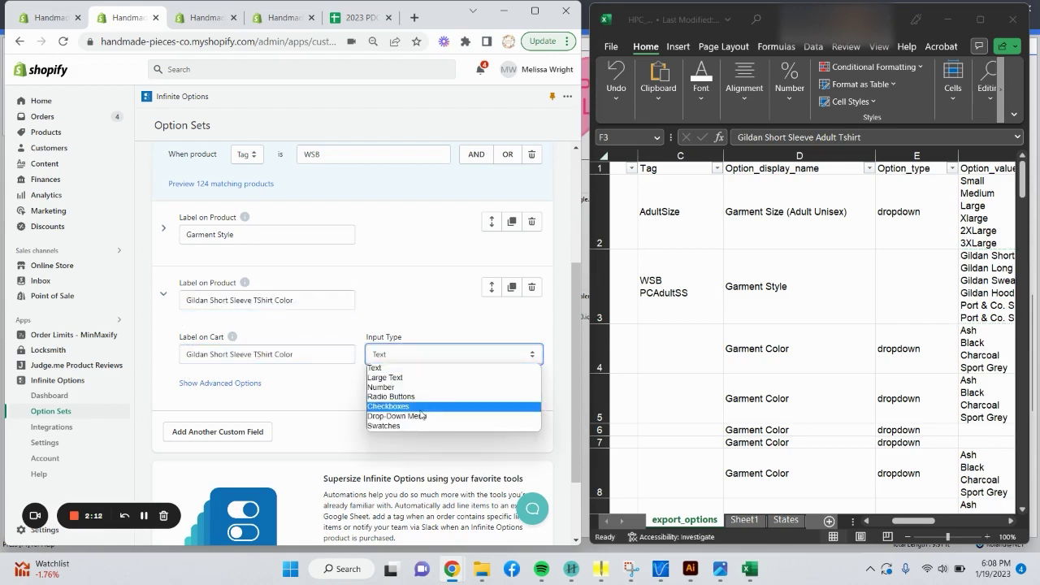
{"action": "left_click", "coordinate": [424, 417]}
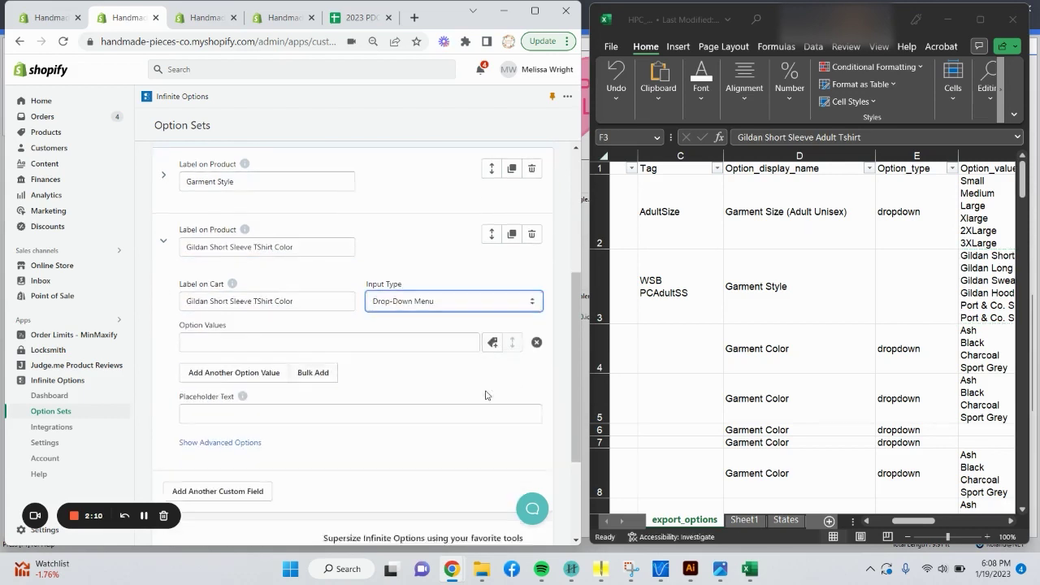
{"action": "scroll", "coordinate": [485, 359], "scroll_direction": "down", "scroll_amount": 1}
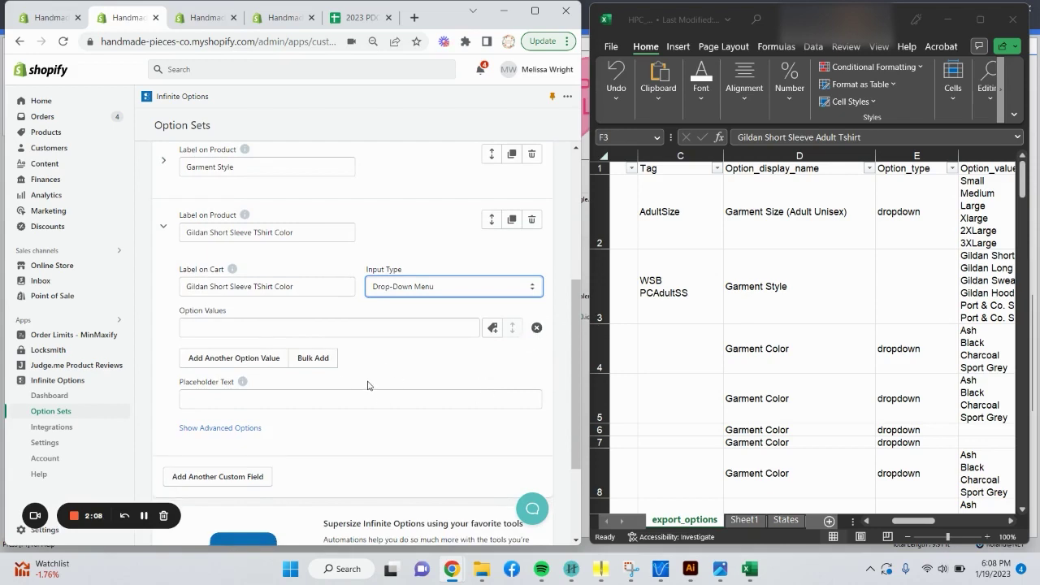
{"action": "left_click", "coordinate": [536, 327]}
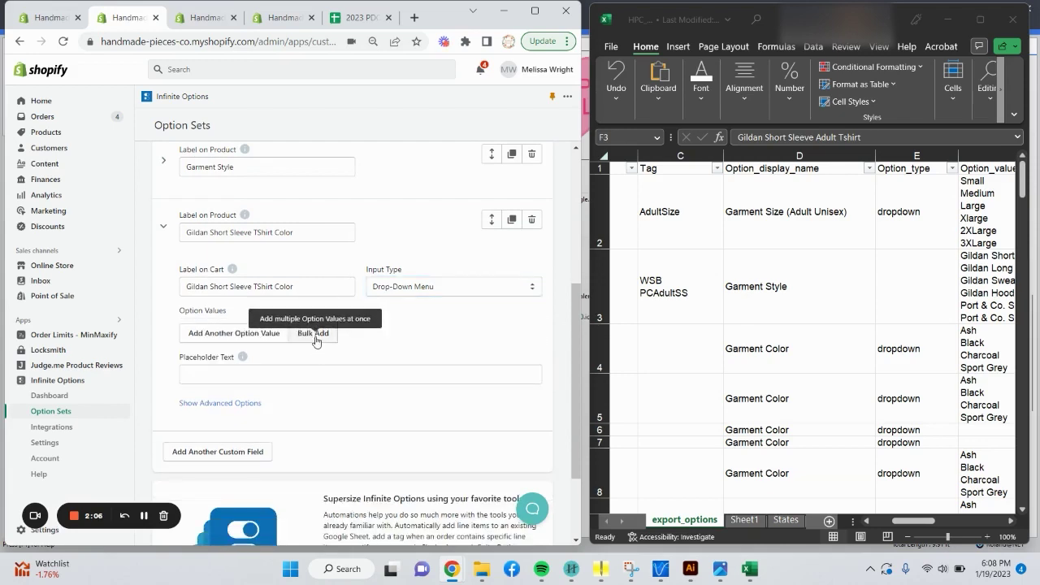
Bulk add Ash, Black, Charcoal and Sport Grey from cell F4 as the option values.
{"action": "left_click", "coordinate": [315, 333]}
{"action": "left_click", "coordinate": [979, 355]}
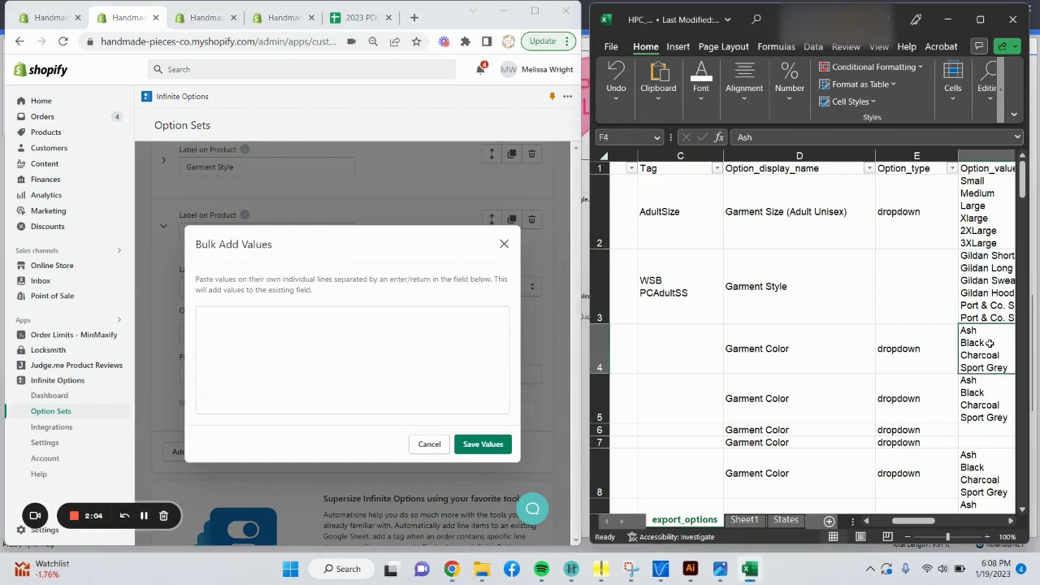
{"action": "key", "text": "ctrl+c"}
{"action": "left_click", "coordinate": [291, 339]}
{"action": "key", "text": "ctrl+v"}
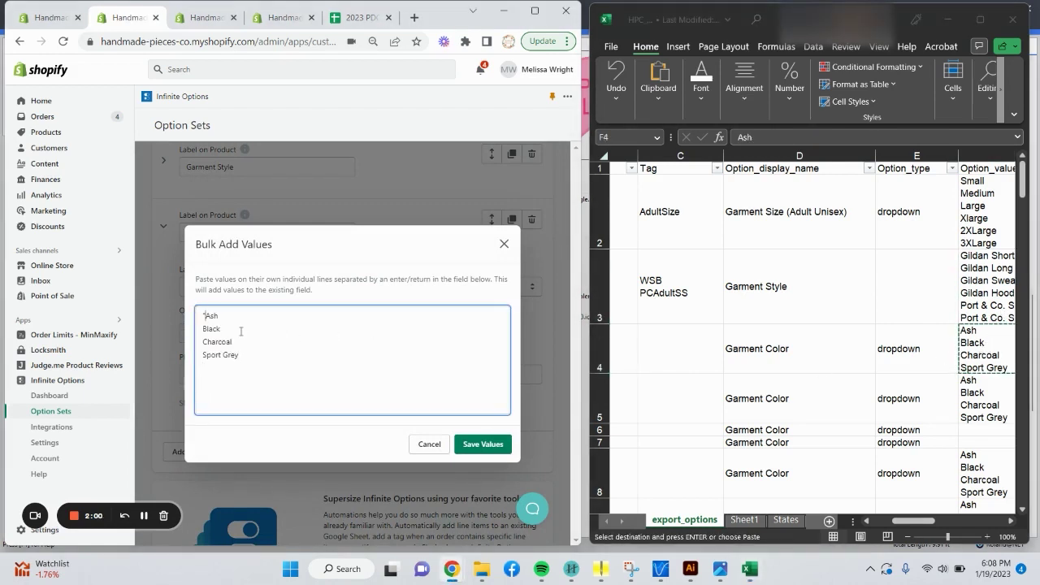
{"action": "left_click", "coordinate": [465, 452]}
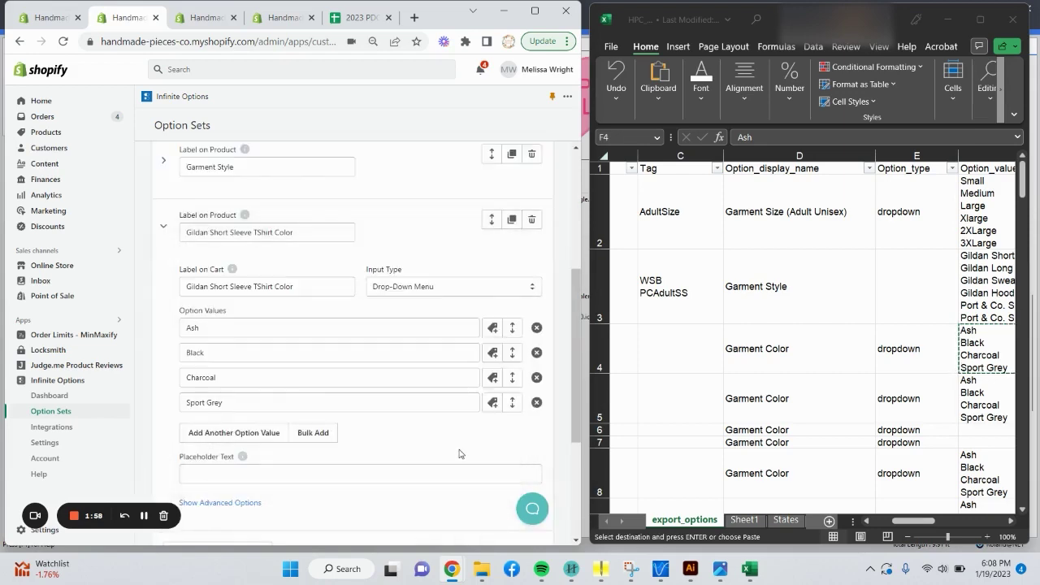
Set the Gildan Short Sleeve TShirt Color field to required.
{"action": "scroll", "coordinate": [444, 449], "scroll_direction": "down", "scroll_amount": 1}
{"action": "scroll", "coordinate": [430, 444], "scroll_direction": "up", "scroll_amount": 1}
{"action": "scroll", "coordinate": [385, 436], "scroll_direction": "down", "scroll_amount": 1}
{"action": "left_click", "coordinate": [250, 436]}
{"action": "scroll", "coordinate": [260, 431], "scroll_direction": "down", "scroll_amount": 1}
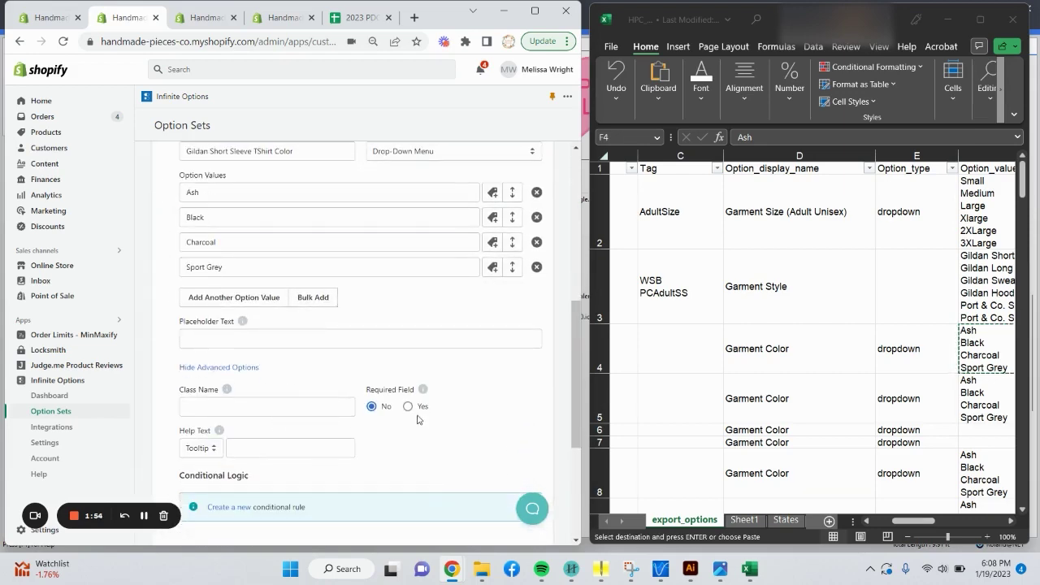
{"action": "left_click", "coordinate": [409, 407]}
{"action": "scroll", "coordinate": [409, 402], "scroll_direction": "down", "scroll_amount": 1}
{"action": "scroll", "coordinate": [341, 439], "scroll_direction": "up", "scroll_amount": 2}
{"action": "scroll", "coordinate": [333, 445], "scroll_direction": "down", "scroll_amount": 1}
{"action": "scroll", "coordinate": [332, 445], "scroll_direction": "down", "scroll_amount": 2}
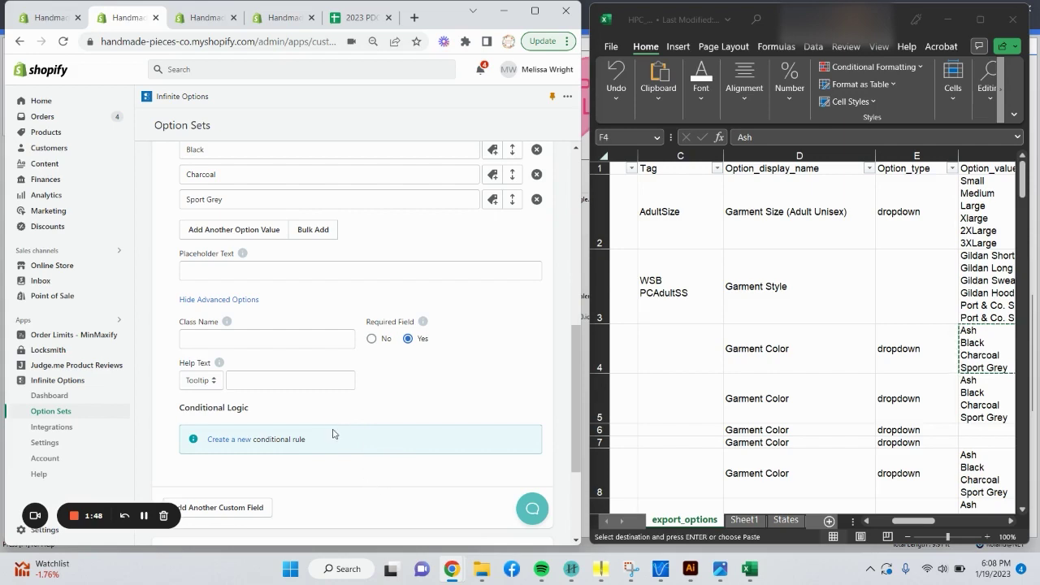
{"action": "scroll", "coordinate": [328, 429], "scroll_direction": "down", "scroll_amount": 1}
Maximize the browser and create a conditional rule matching all: Garment Style Is.
{"action": "left_click", "coordinate": [535, 11]}
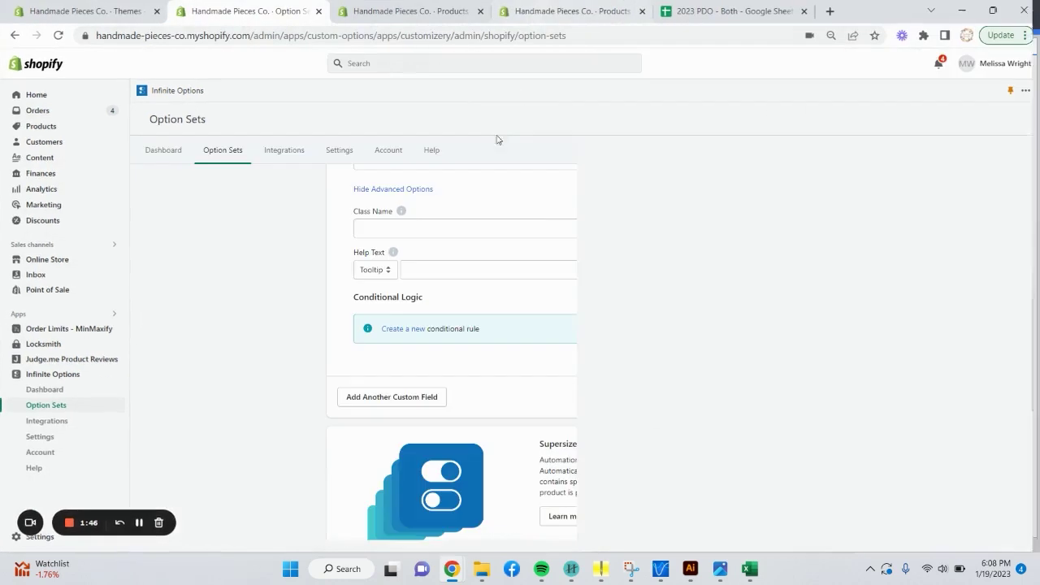
{"action": "left_click", "coordinate": [414, 329]}
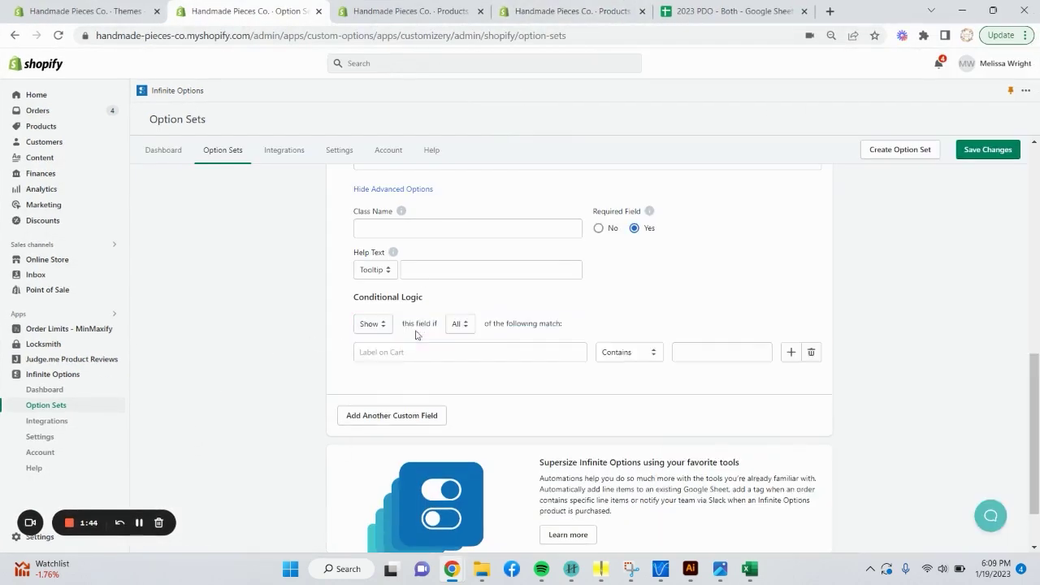
{"action": "scroll", "coordinate": [504, 390], "scroll_direction": "up", "scroll_amount": 1}
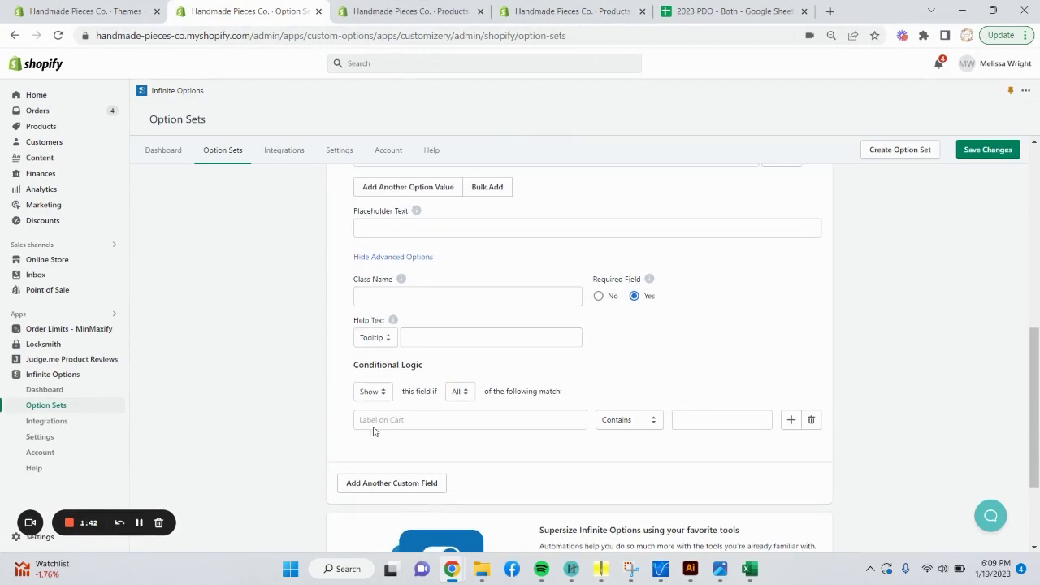
{"action": "scroll", "coordinate": [411, 406], "scroll_direction": "up", "scroll_amount": 3}
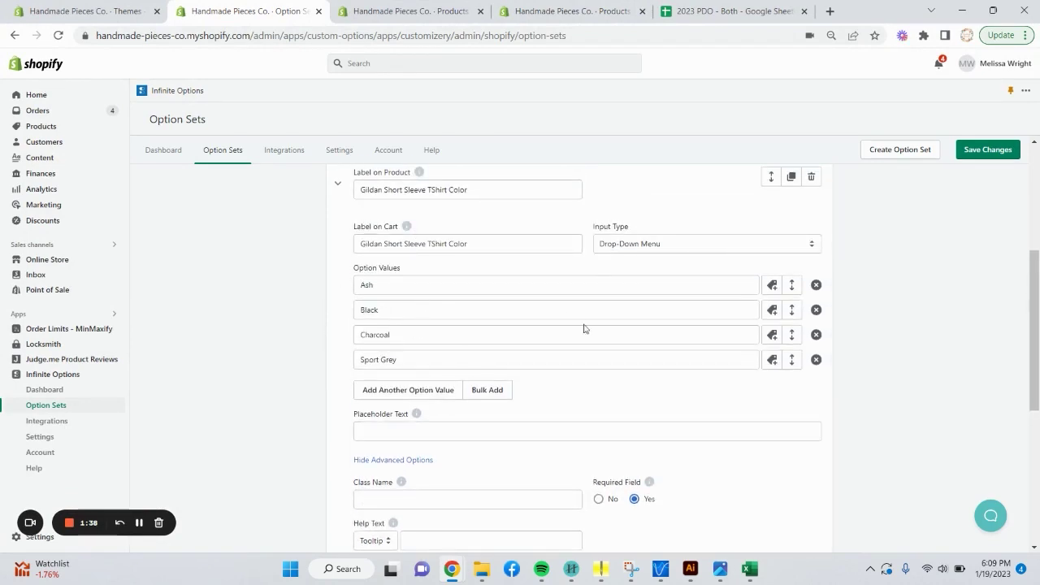
{"action": "scroll", "coordinate": [429, 325], "scroll_direction": "down", "scroll_amount": 3}
{"action": "left_click", "coordinate": [459, 390]}
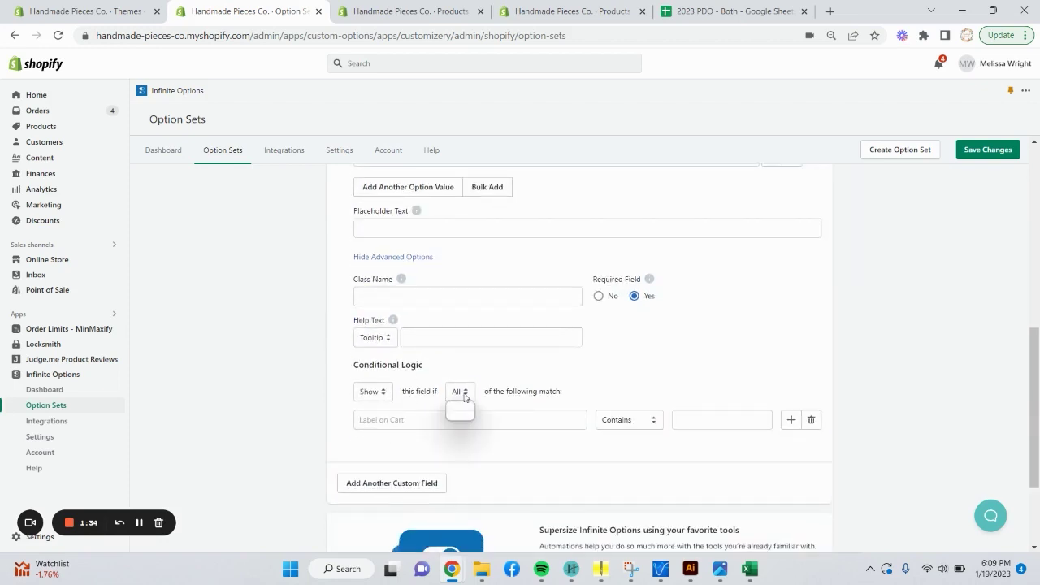
{"action": "left_click", "coordinate": [528, 439]}
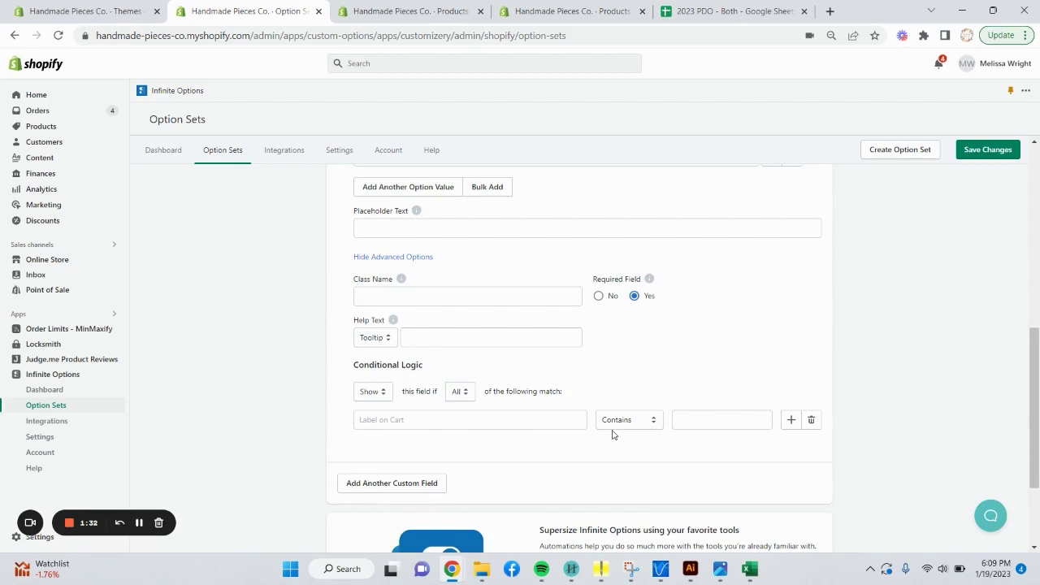
{"action": "left_click", "coordinate": [473, 419]}
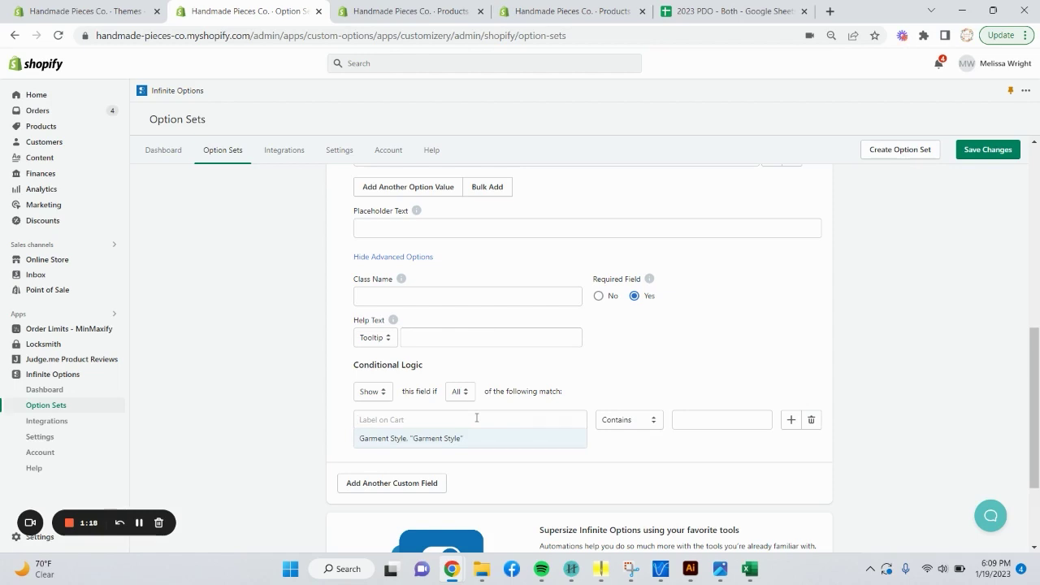
{"action": "left_click", "coordinate": [531, 439]}
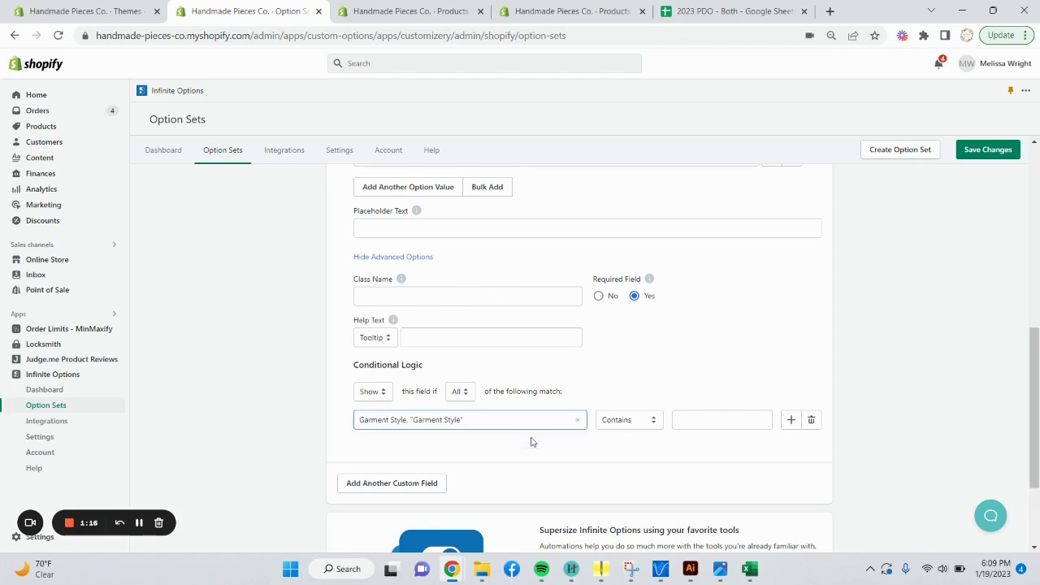
{"action": "left_click", "coordinate": [605, 420]}
{"action": "left_click", "coordinate": [620, 444]}
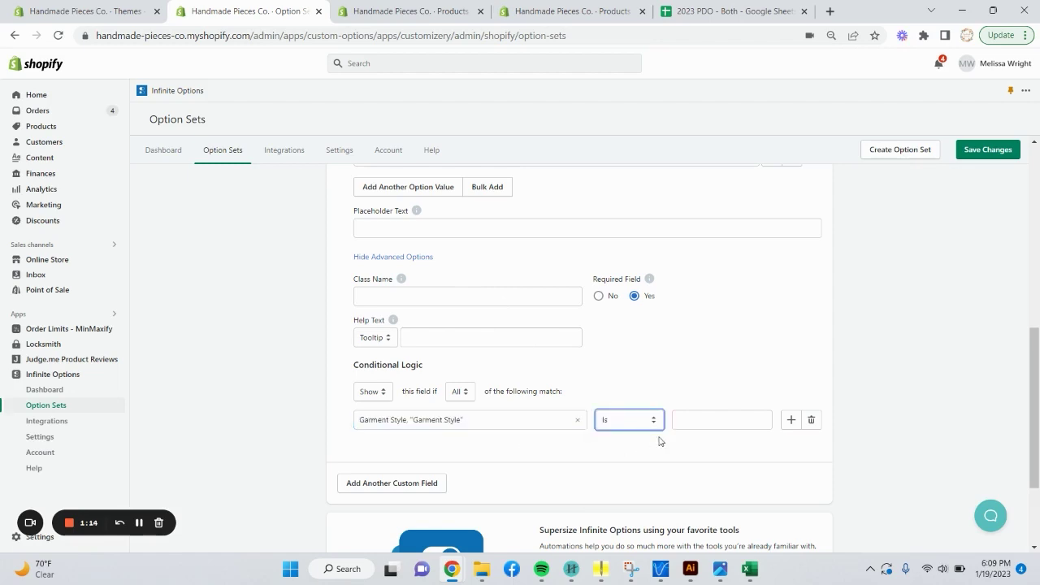
Fill the rule's value with 'Gildan Short Sleeve Adult Tshirt' copied from Garment Style's values.
{"action": "left_click", "coordinate": [704, 422]}
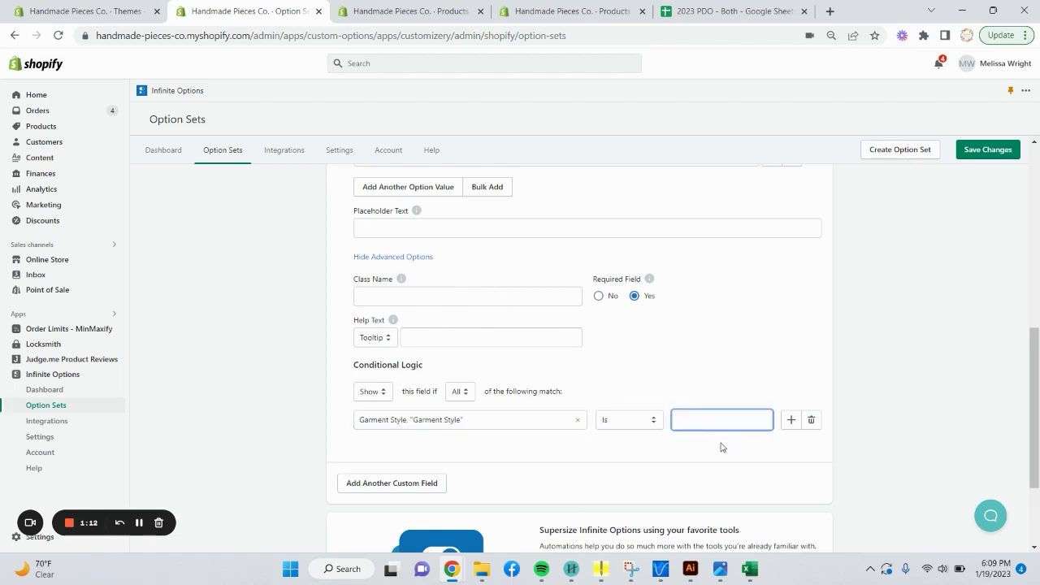
{"action": "scroll", "coordinate": [710, 434], "scroll_direction": "up", "scroll_amount": 4}
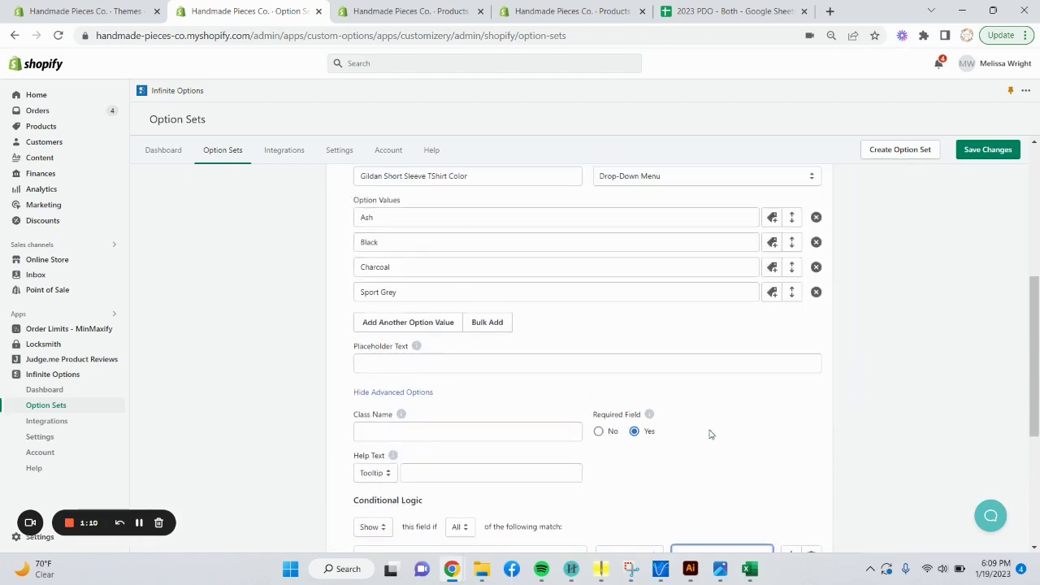
{"action": "scroll", "coordinate": [729, 480], "scroll_direction": "up", "scroll_amount": 1}
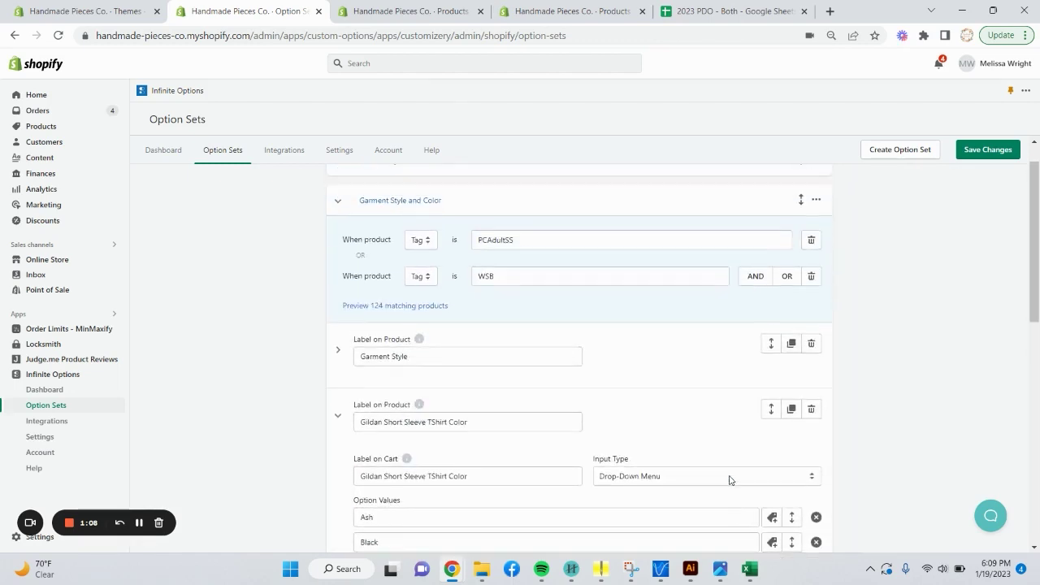
{"action": "scroll", "coordinate": [382, 342], "scroll_direction": "down", "scroll_amount": 1}
{"action": "left_click", "coordinate": [337, 255]}
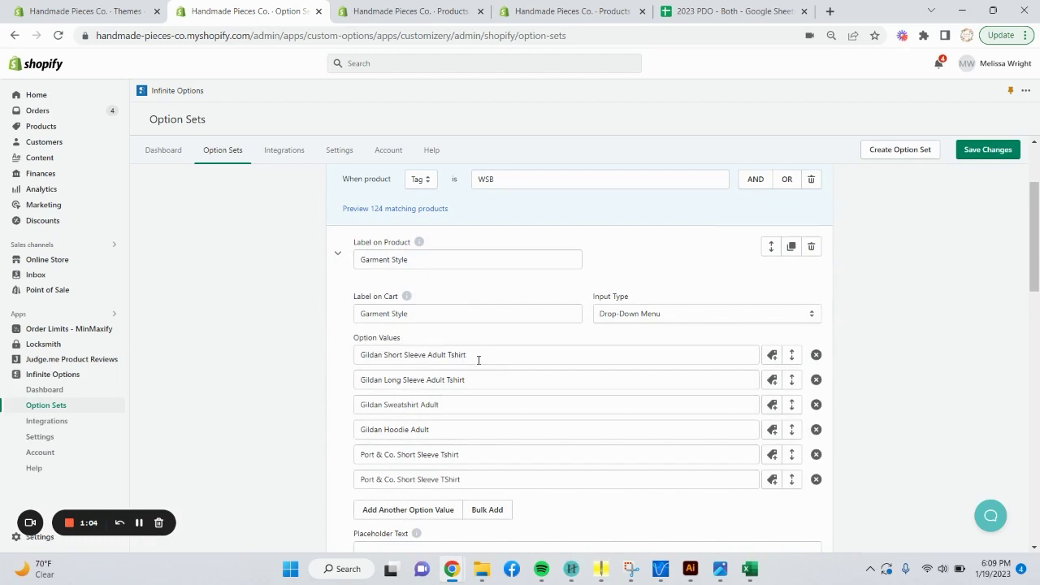
{"action": "left_click_drag", "start_coordinate": [478, 359], "coordinate": [361, 362]}
{"action": "key", "text": "ctrl+c"}
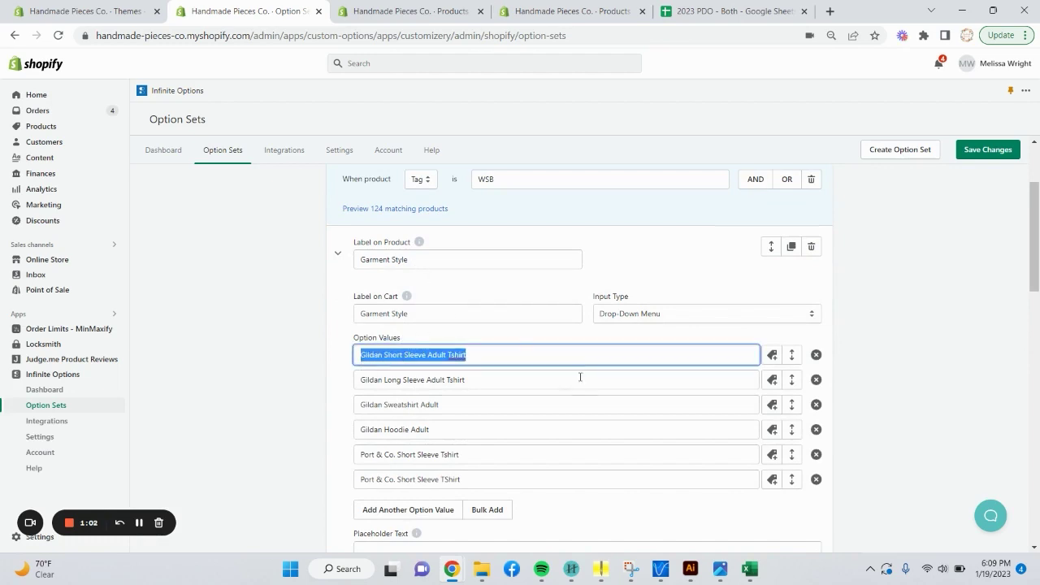
{"action": "scroll", "coordinate": [561, 382], "scroll_direction": "down", "scroll_amount": 4}
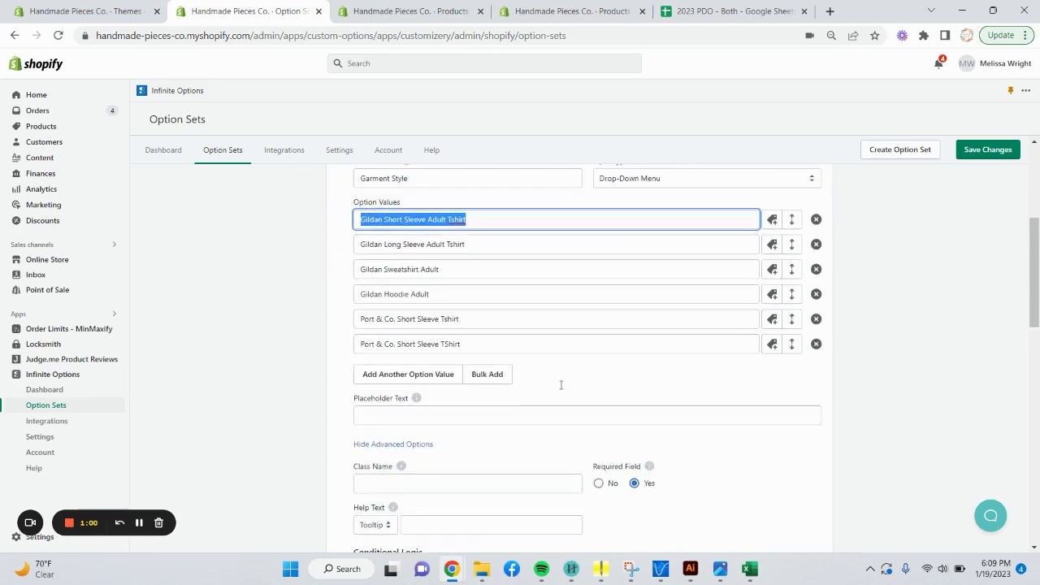
{"action": "scroll", "coordinate": [566, 395], "scroll_direction": "down", "scroll_amount": 7}
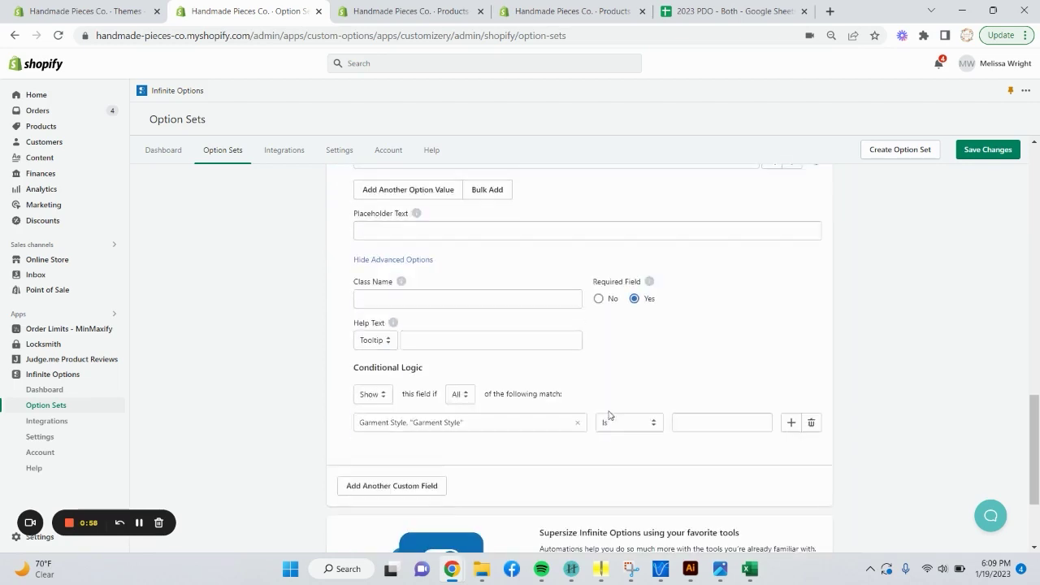
{"action": "left_click", "coordinate": [681, 354]}
{"action": "key", "text": "ctrl+v"}
{"action": "left_click_drag", "start_coordinate": [748, 355], "coordinate": [766, 364]}
{"action": "left_click", "coordinate": [766, 370]}
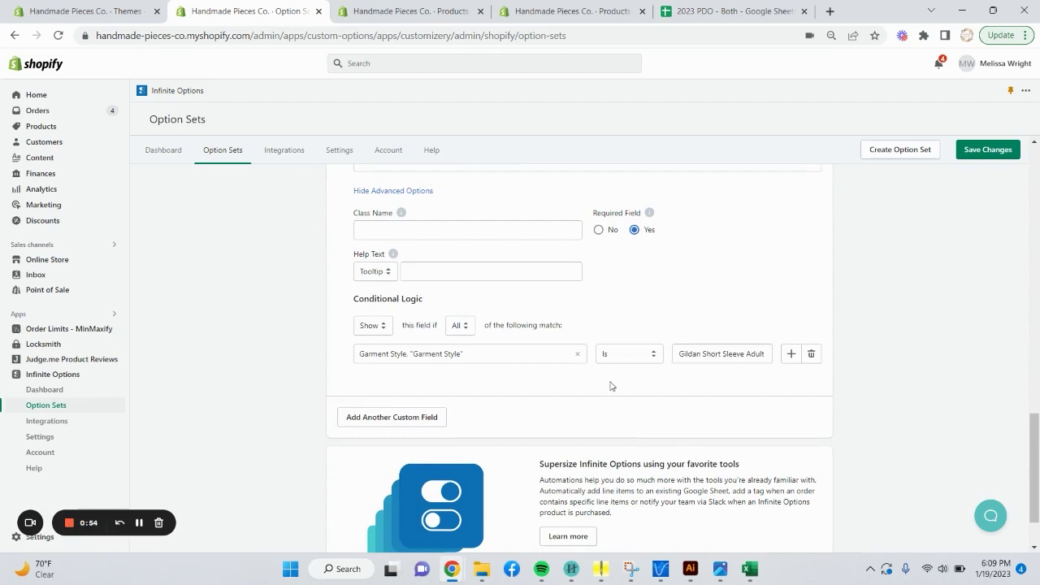
Collapse the Gildan Short Sleeve TShirt Color and Garment Style field panels.
{"action": "scroll", "coordinate": [522, 381], "scroll_direction": "up", "scroll_amount": 4}
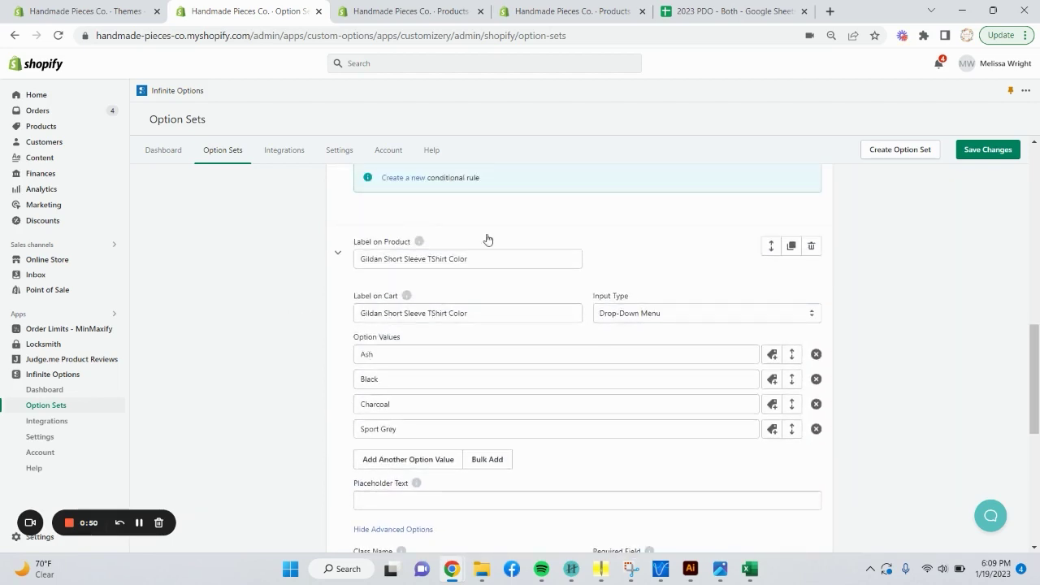
{"action": "scroll", "coordinate": [542, 395], "scroll_direction": "down", "scroll_amount": 4}
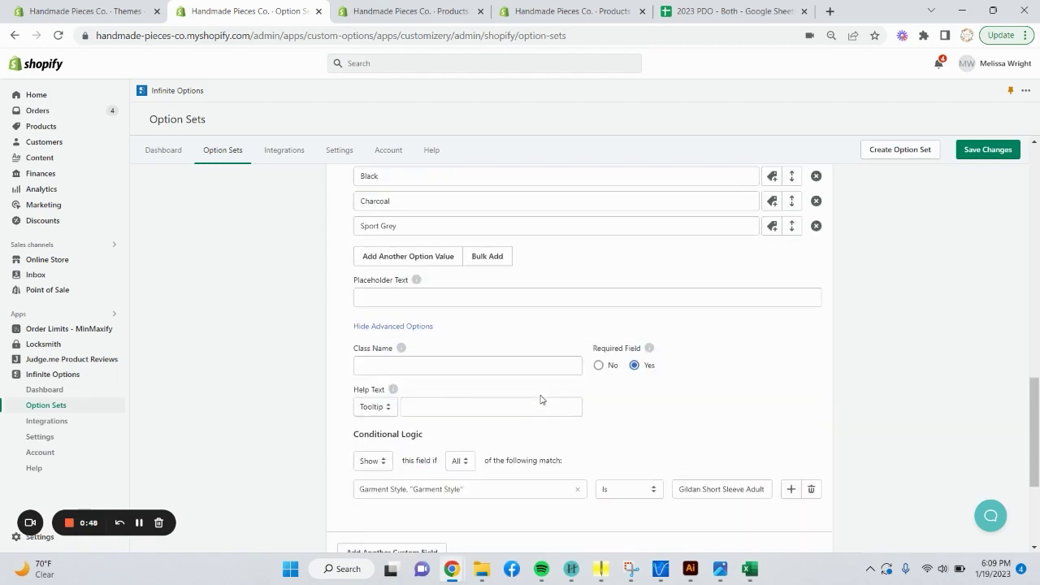
{"action": "scroll", "coordinate": [549, 408], "scroll_direction": "up", "scroll_amount": 5}
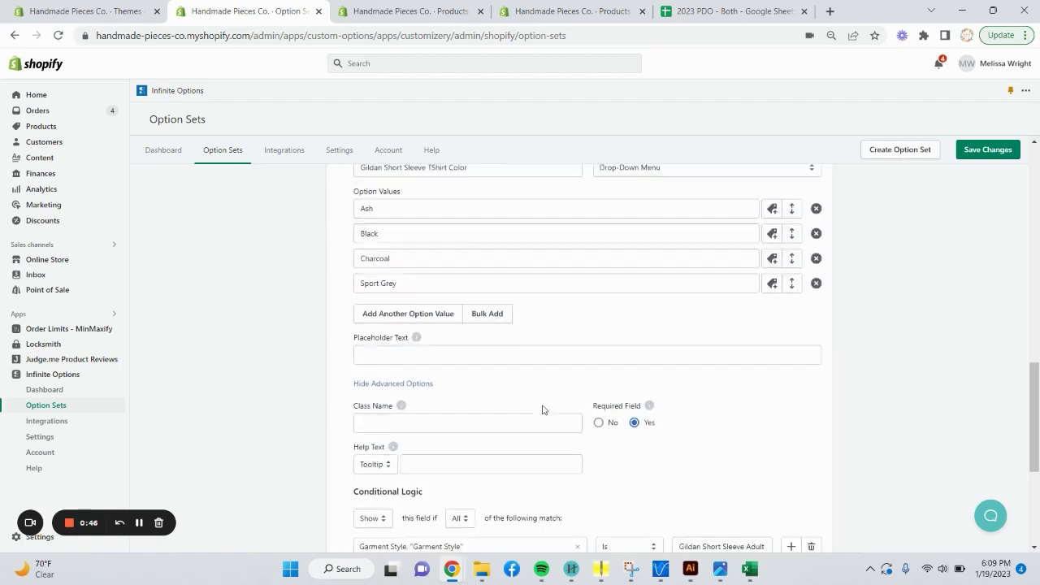
{"action": "left_click", "coordinate": [337, 322]}
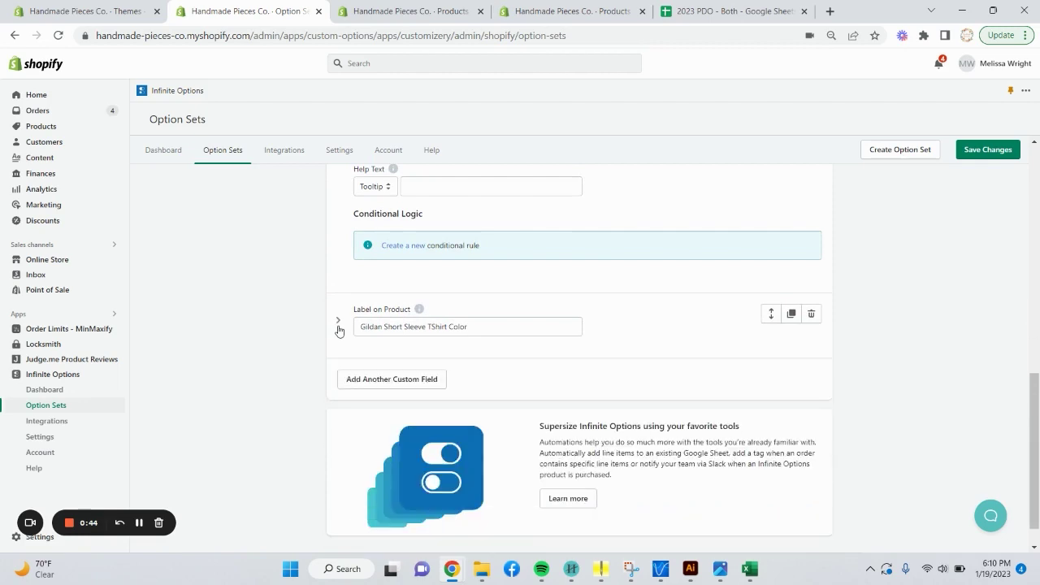
{"action": "scroll", "coordinate": [364, 353], "scroll_direction": "up", "scroll_amount": 1}
{"action": "scroll", "coordinate": [361, 396], "scroll_direction": "up", "scroll_amount": 6}
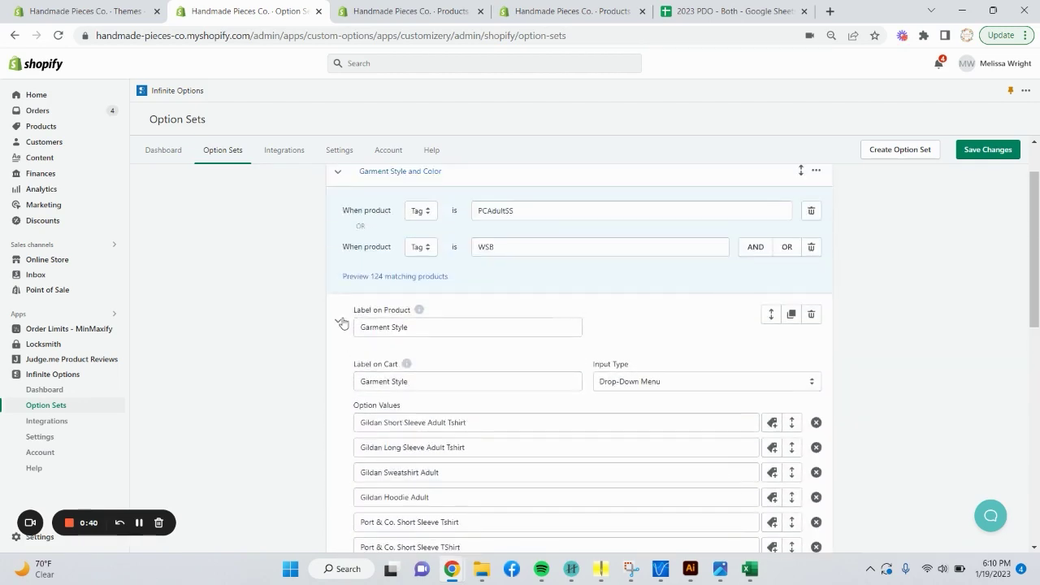
{"action": "left_click", "coordinate": [344, 323]}
{"action": "scroll", "coordinate": [569, 292], "scroll_direction": "down", "scroll_amount": 1}
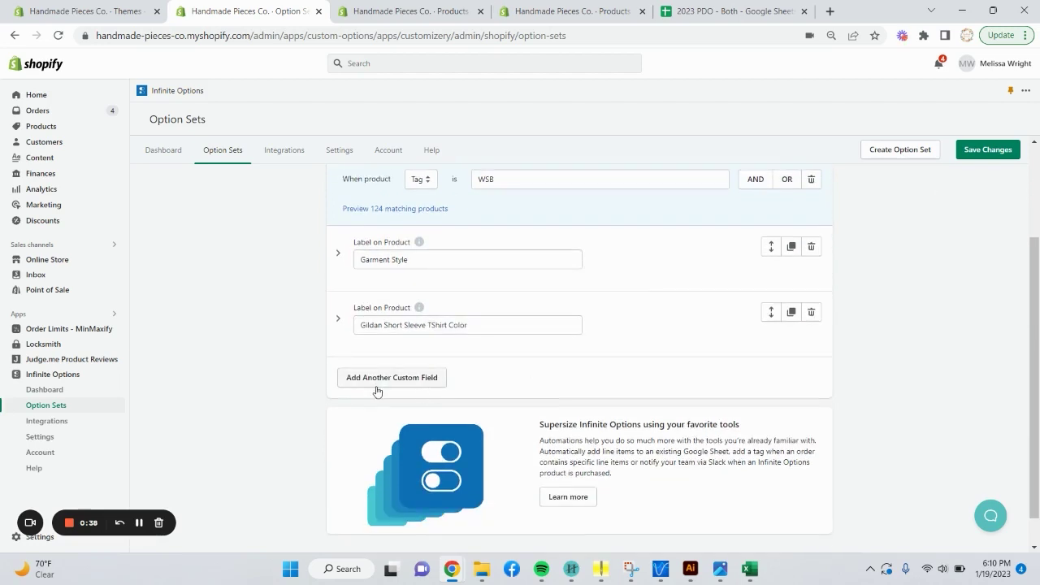
Add a third custom field labelled 'Port & Co. Short Sleeve Tshirt Color' on product and cart.
{"action": "left_click", "coordinate": [427, 387]}
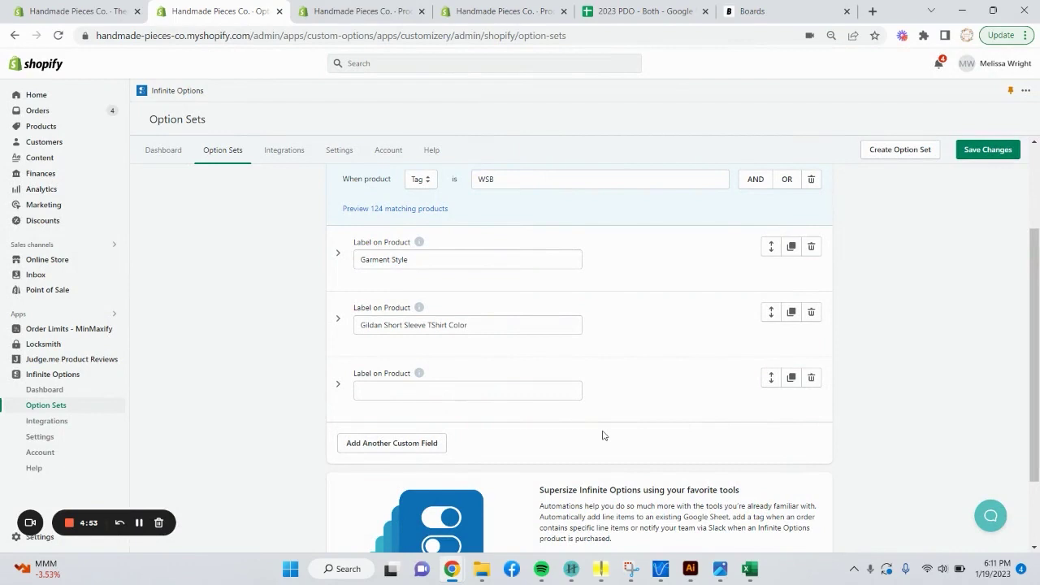
{"action": "scroll", "coordinate": [602, 435], "scroll_direction": "down", "scroll_amount": 2}
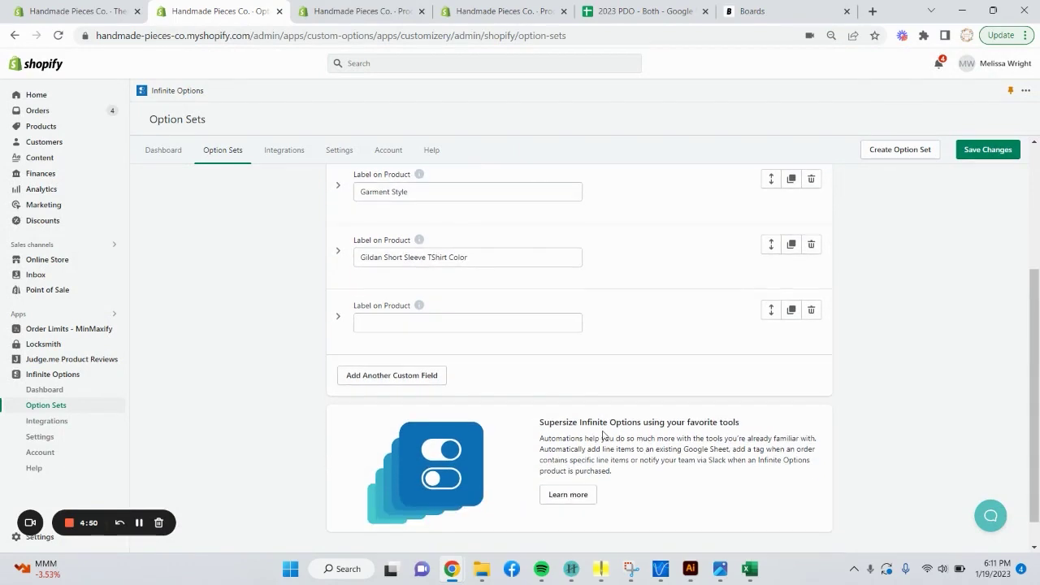
{"action": "left_click", "coordinate": [468, 328]}
{"action": "type", "text": "POrt & Co. Short Sleeve Tshirt Color"}
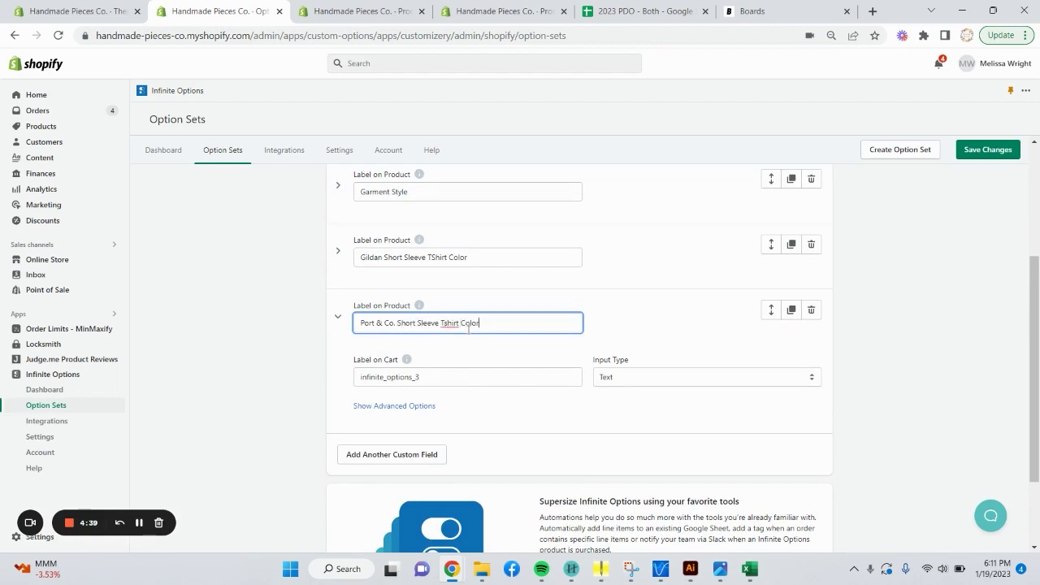
{"action": "key", "text": "ctrl+a"}
{"action": "key", "text": "ctrl+c"}
{"action": "key", "text": "Tab"}
{"action": "key", "text": "ctrl+v"}
Make the new field a Drop-Down Menu and delete its empty value row.
{"action": "left_click", "coordinate": [726, 379]}
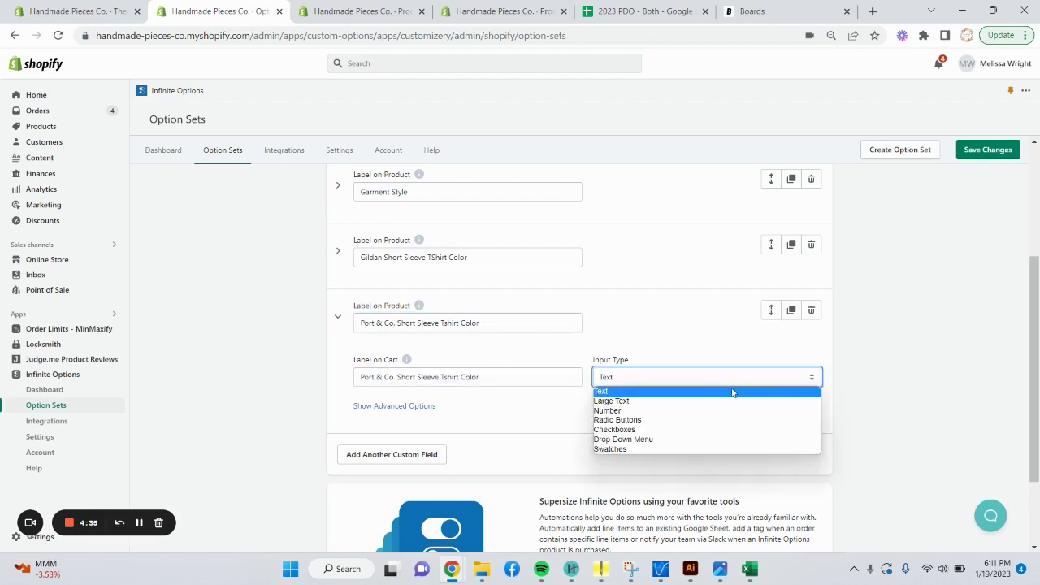
{"action": "left_click", "coordinate": [730, 440]}
{"action": "scroll", "coordinate": [607, 446], "scroll_direction": "down", "scroll_amount": 1}
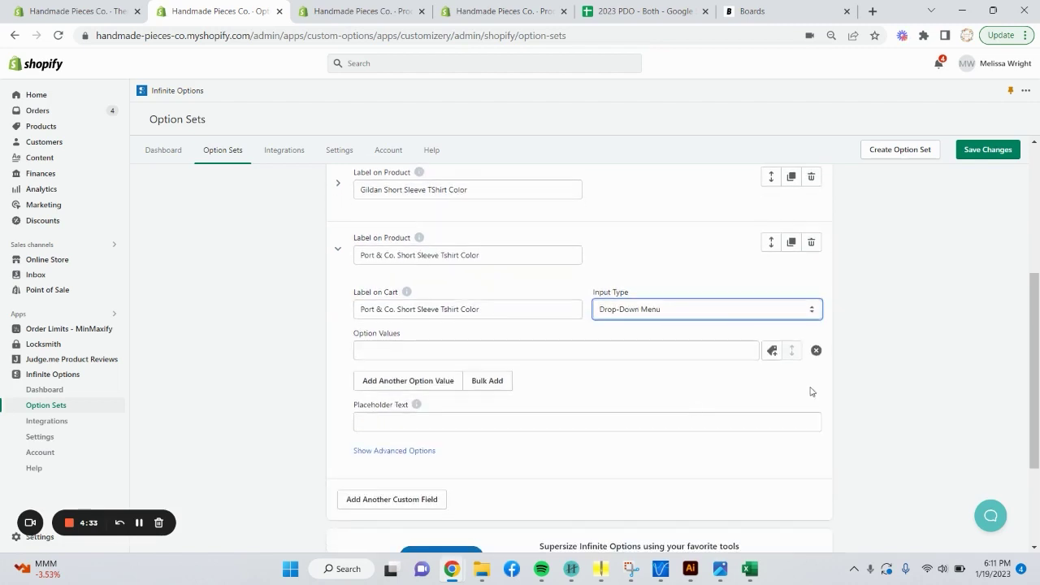
{"action": "left_click", "coordinate": [816, 352]}
Bulk add the Port & Co. colours, Amethyst through Wineberry, removing the stray tick before saving.
{"action": "left_click", "coordinate": [487, 356]}
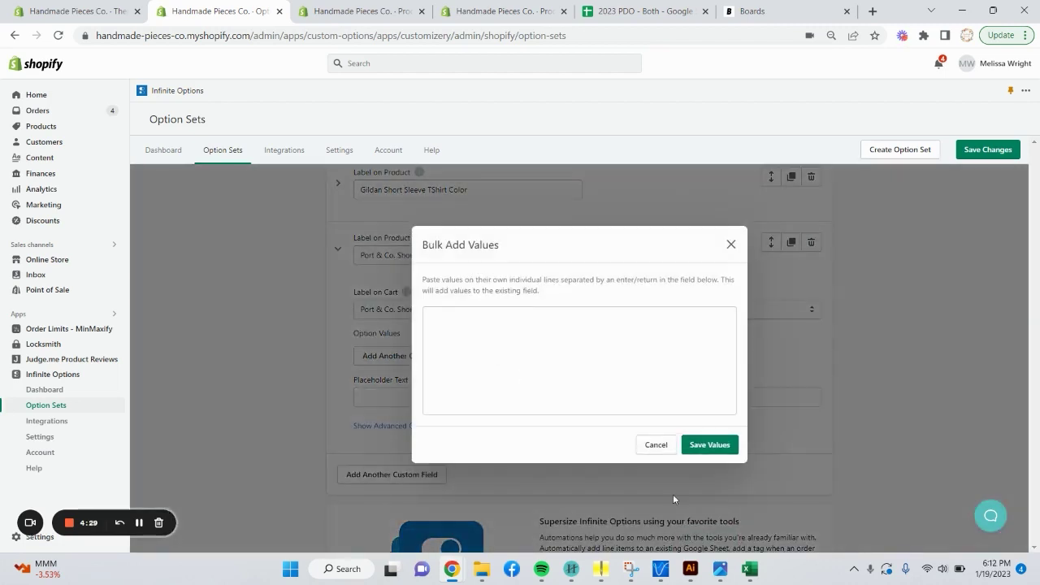
{"action": "left_click", "coordinate": [749, 569]}
{"action": "key", "text": "ctrl+c"}
{"action": "left_click", "coordinate": [467, 375]}
{"action": "key", "text": "ctrl+v"}
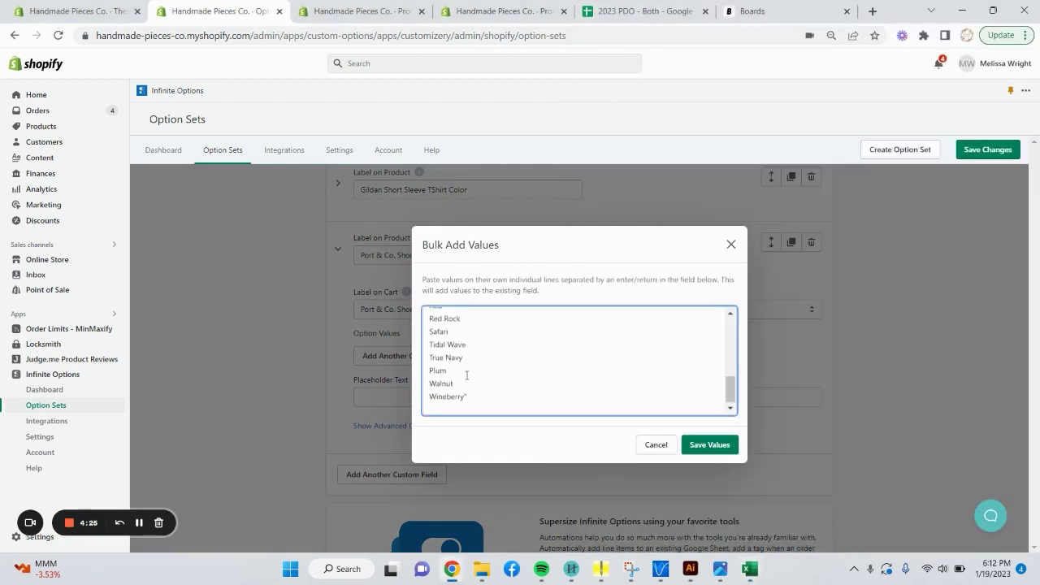
{"action": "key", "text": "ctrl+Home"}
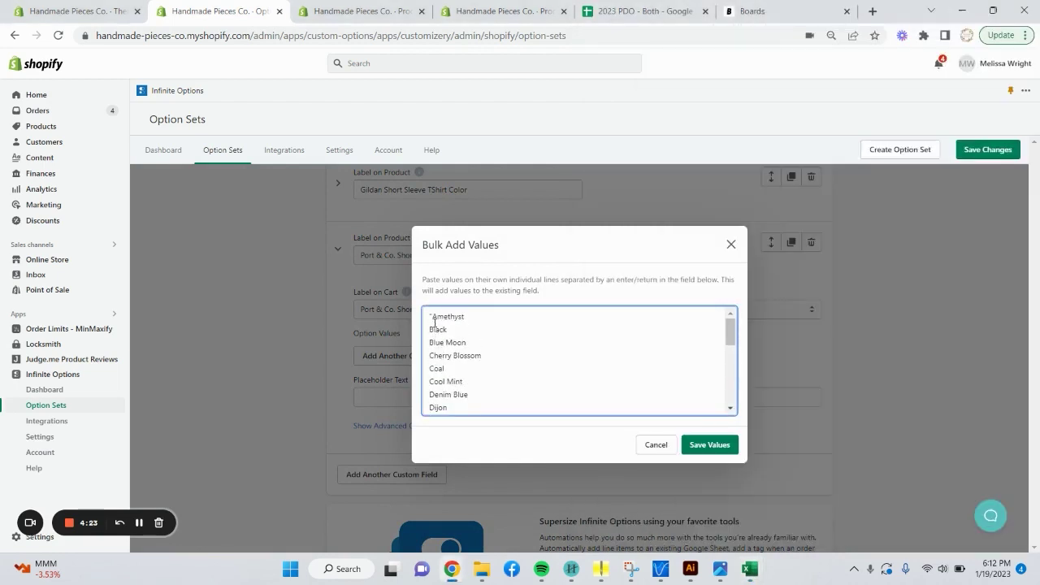
{"action": "key", "text": "BackSpace"}
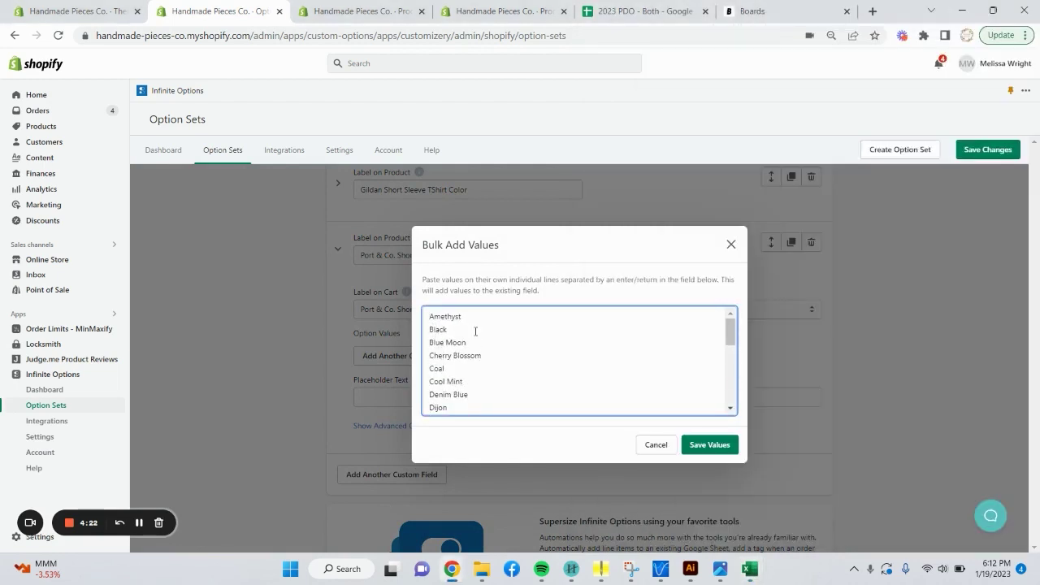
{"action": "left_click", "coordinate": [700, 450]}
{"action": "scroll", "coordinate": [531, 355], "scroll_direction": "down", "scroll_amount": 4}
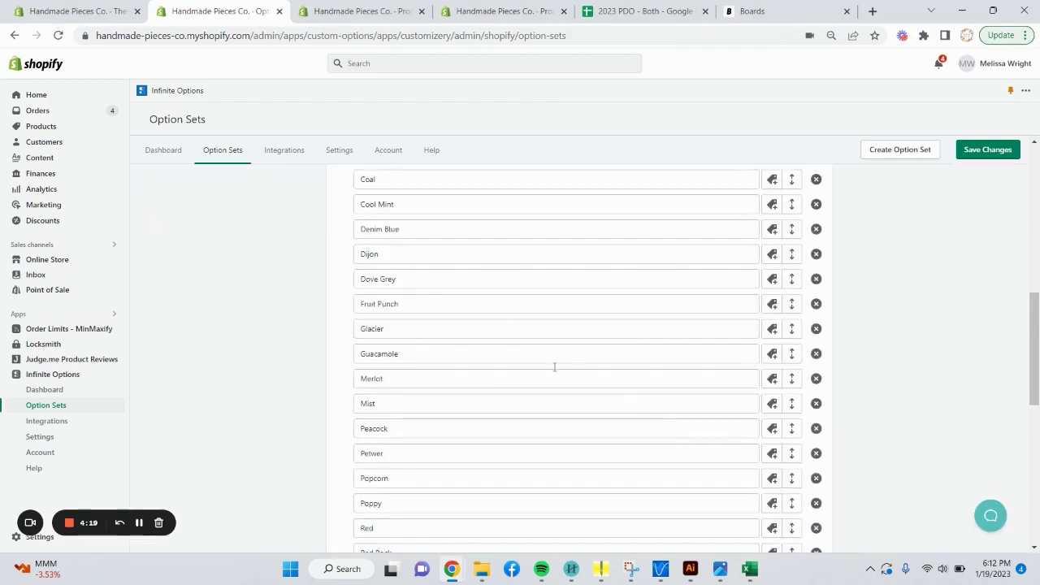
{"action": "scroll", "coordinate": [402, 234], "scroll_direction": "down", "scroll_amount": 5}
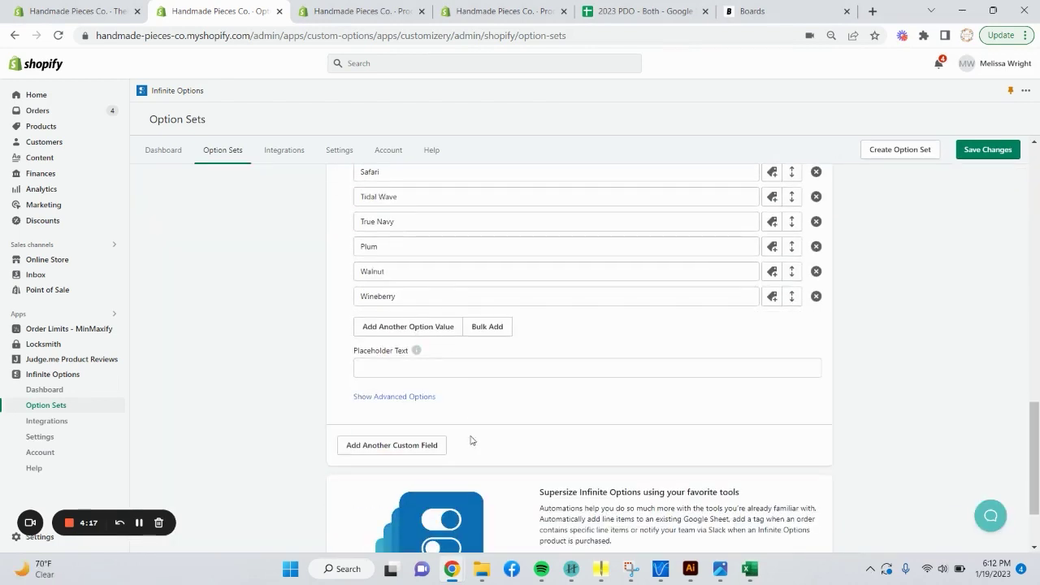
{"action": "scroll", "coordinate": [491, 443], "scroll_direction": "up", "scroll_amount": 7}
{"action": "scroll", "coordinate": [497, 444], "scroll_direction": "down", "scroll_amount": 4}
{"action": "scroll", "coordinate": [499, 443], "scroll_direction": "down", "scroll_amount": 4}
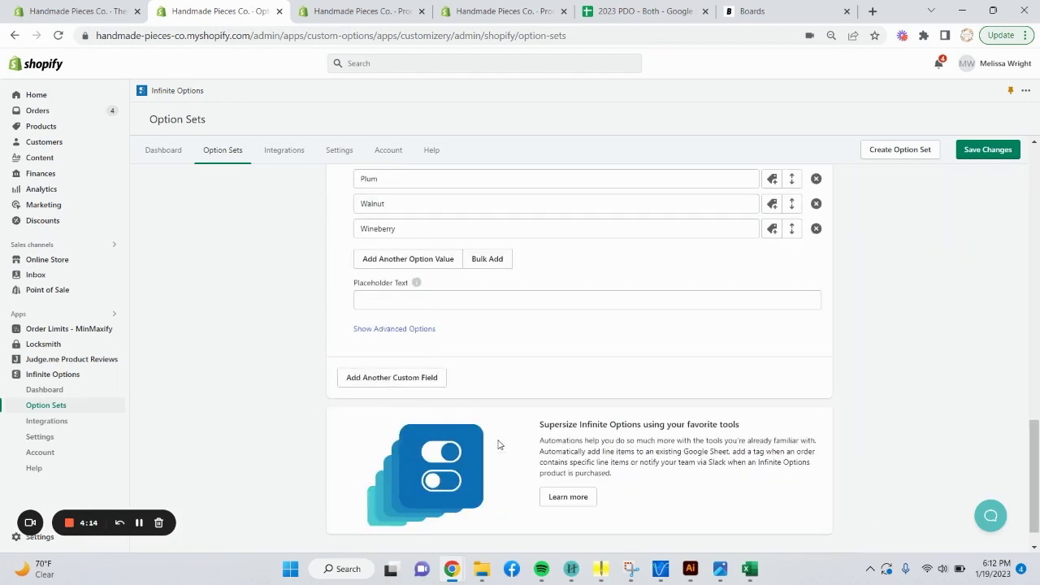
Set the Port & Co. colour field to required in its advanced options.
{"action": "left_click", "coordinate": [422, 329]}
{"action": "scroll", "coordinate": [522, 358], "scroll_direction": "down", "scroll_amount": 2}
{"action": "left_click", "coordinate": [633, 232]}
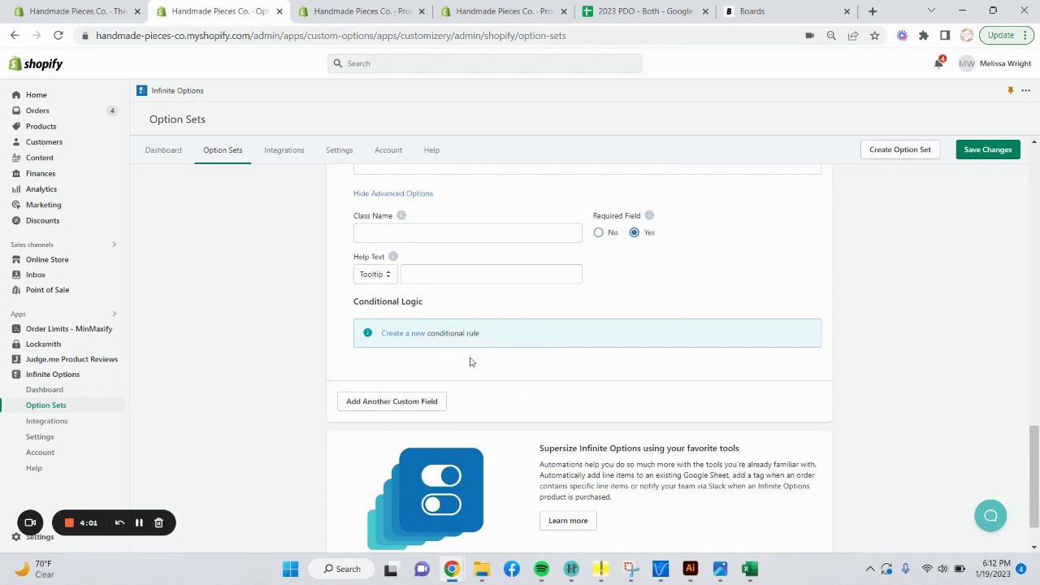
Create a conditional rule matching all, based on Garment Style with the Is operator.
{"action": "left_click", "coordinate": [397, 340]}
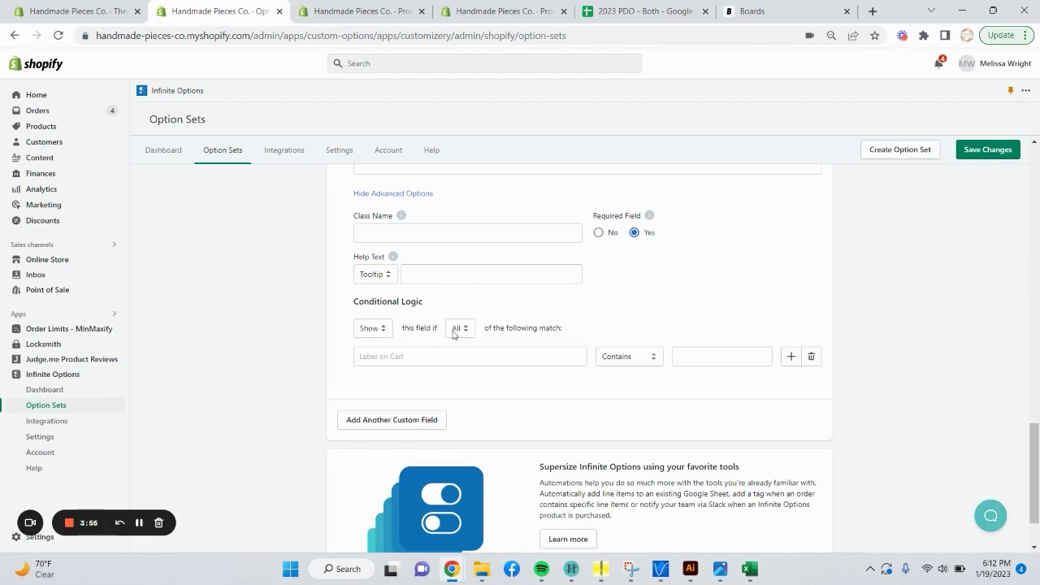
{"action": "left_click", "coordinate": [454, 330]}
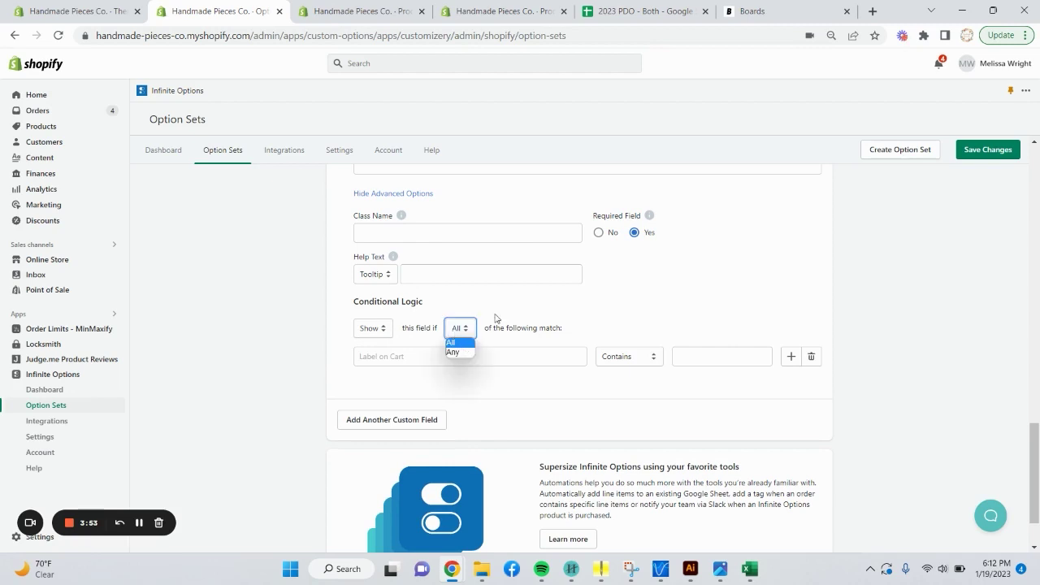
{"action": "left_click", "coordinate": [498, 343]}
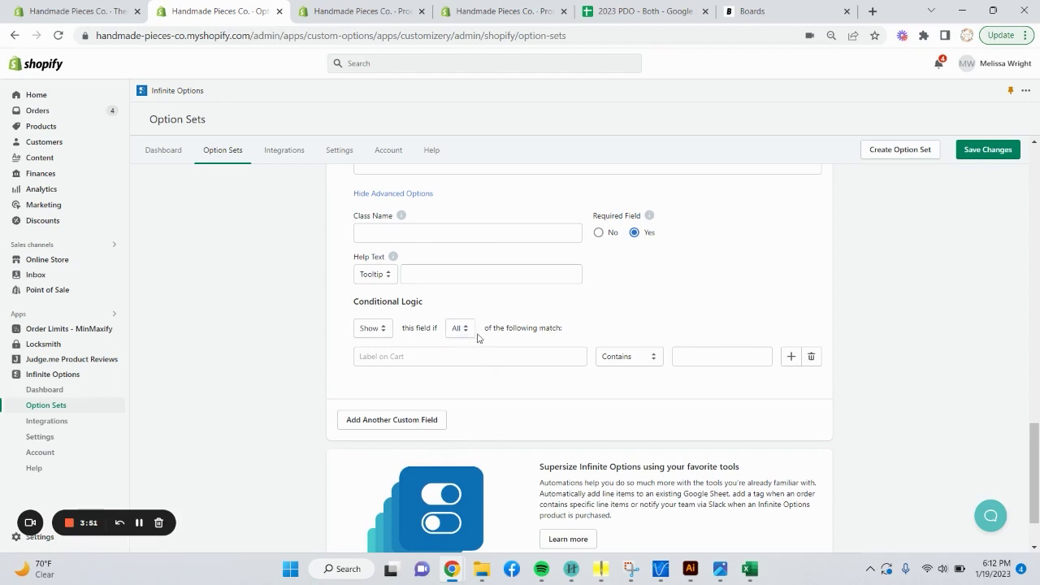
{"action": "left_click", "coordinate": [474, 334]}
{"action": "left_click", "coordinate": [512, 332]}
{"action": "left_click", "coordinate": [520, 355]}
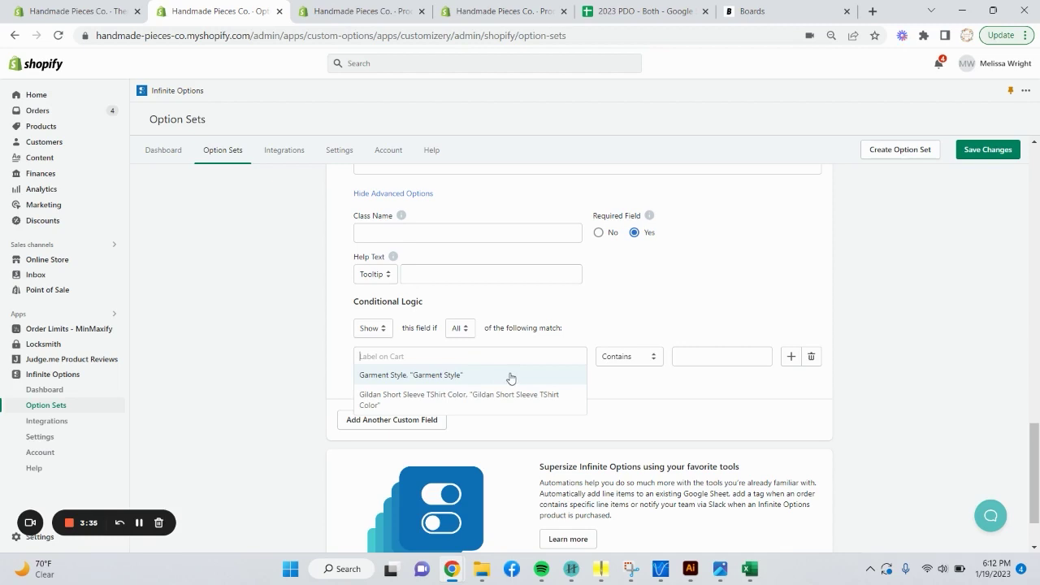
{"action": "left_click", "coordinate": [510, 377]}
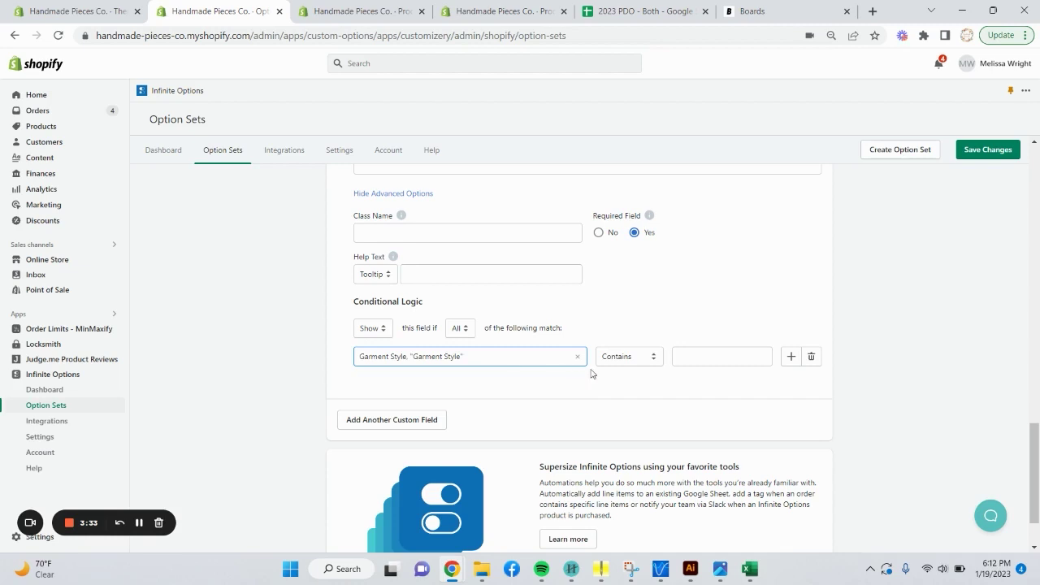
{"action": "left_click", "coordinate": [625, 365]}
{"action": "left_click", "coordinate": [624, 365]}
{"action": "left_click", "coordinate": [624, 365]}
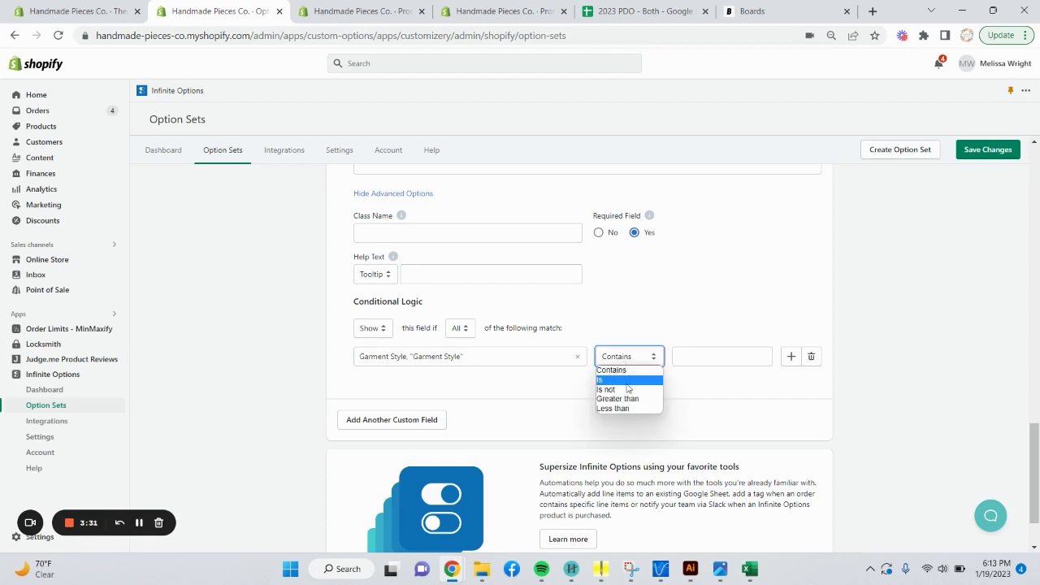
{"action": "left_click", "coordinate": [618, 385]}
{"action": "left_click", "coordinate": [693, 358]}
{"action": "scroll", "coordinate": [643, 408], "scroll_direction": "up", "scroll_amount": 10}
Copy the 'Port & Co. Short Sleeve Tshirt' value from the Garment Style field.
{"action": "scroll", "coordinate": [643, 409], "scroll_direction": "up", "scroll_amount": 10}
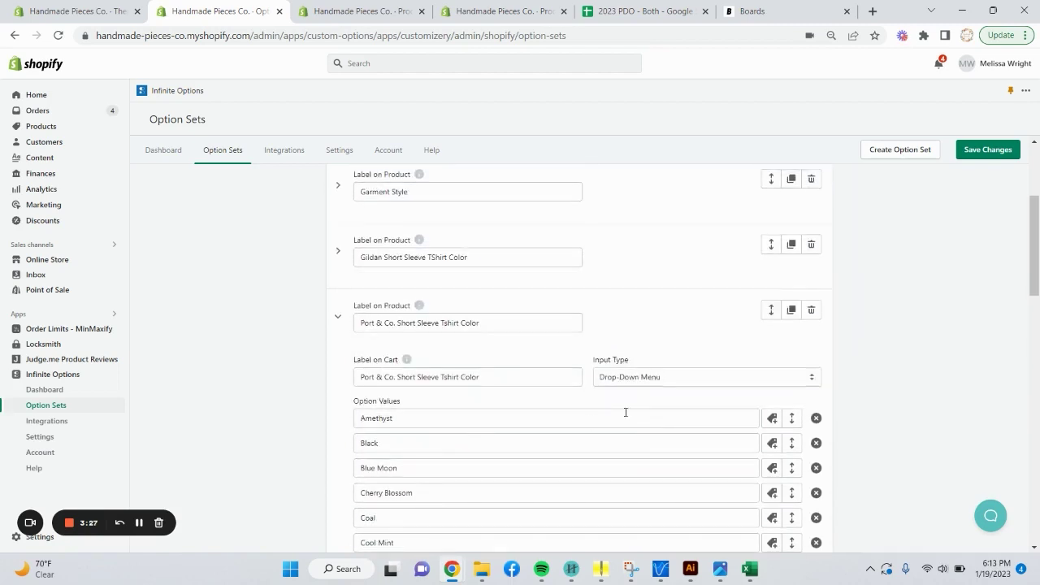
{"action": "left_click", "coordinate": [338, 320]}
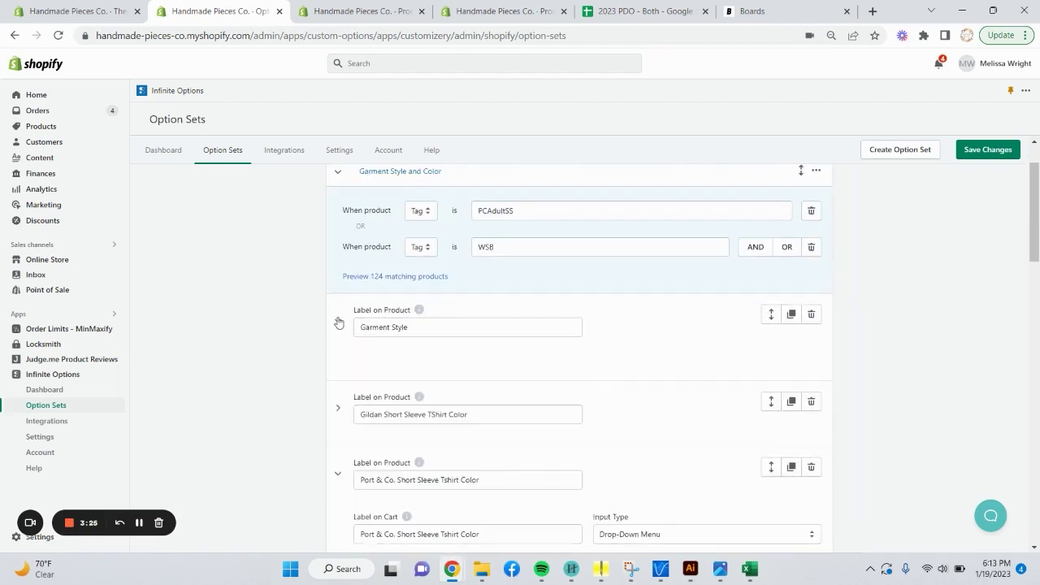
{"action": "scroll", "coordinate": [423, 345], "scroll_direction": "down", "scroll_amount": 1}
{"action": "scroll", "coordinate": [430, 338], "scroll_direction": "down", "scroll_amount": 1}
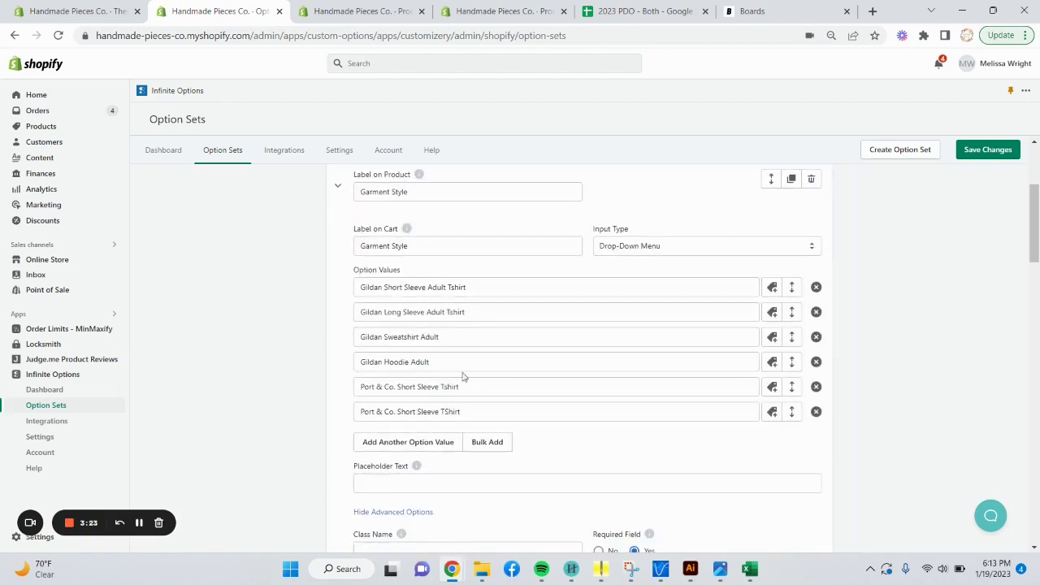
{"action": "left_click_drag", "start_coordinate": [478, 386], "coordinate": [350, 383]}
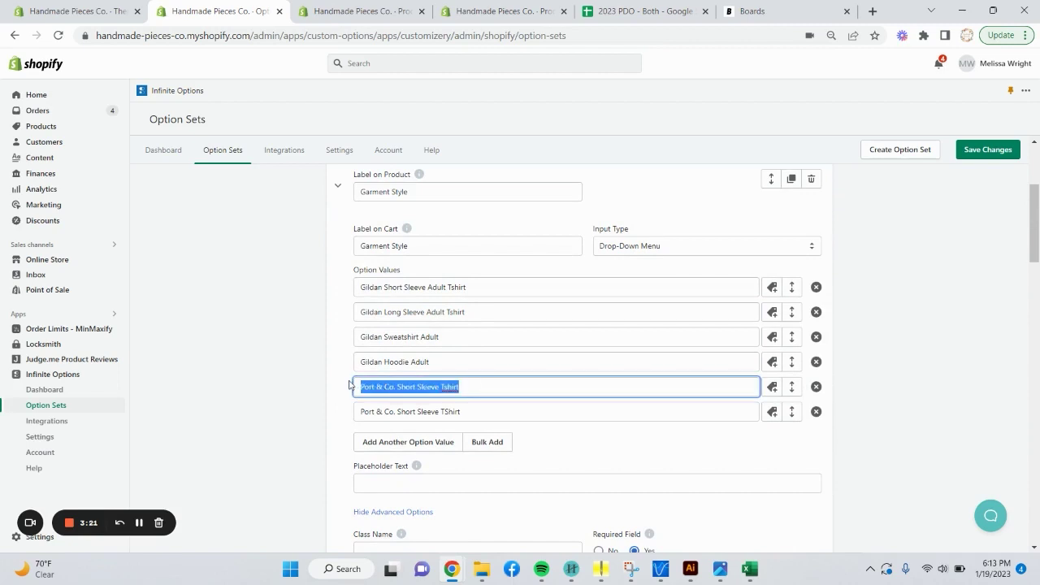
{"action": "scroll", "coordinate": [347, 238], "scroll_direction": "up", "scroll_amount": 1}
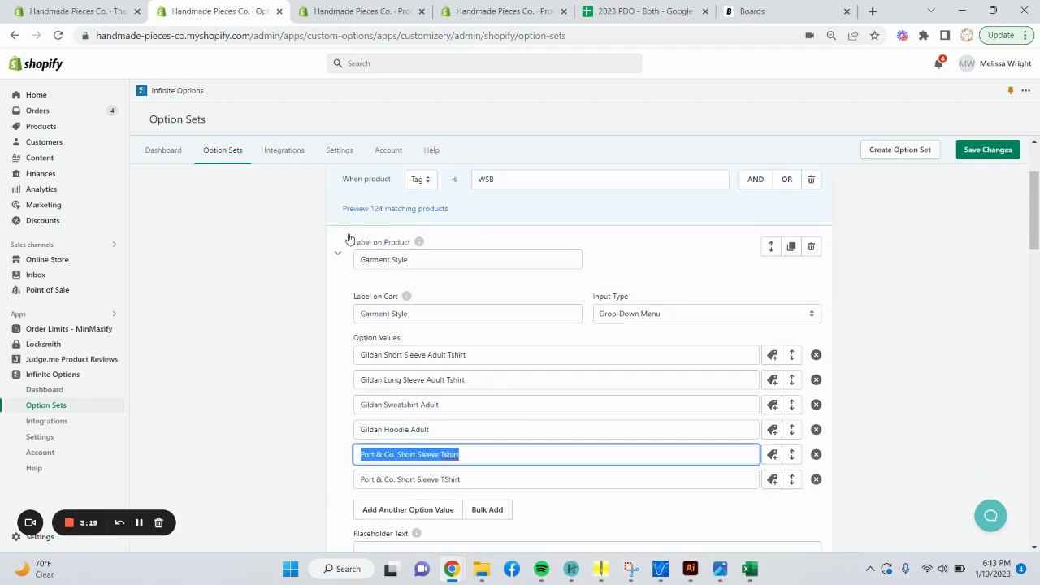
{"action": "left_click", "coordinate": [338, 253]}
Paste that style name as the colour dropdown's Conditional Logic 'Is' value.
{"action": "scroll", "coordinate": [433, 337], "scroll_direction": "down", "scroll_amount": 10}
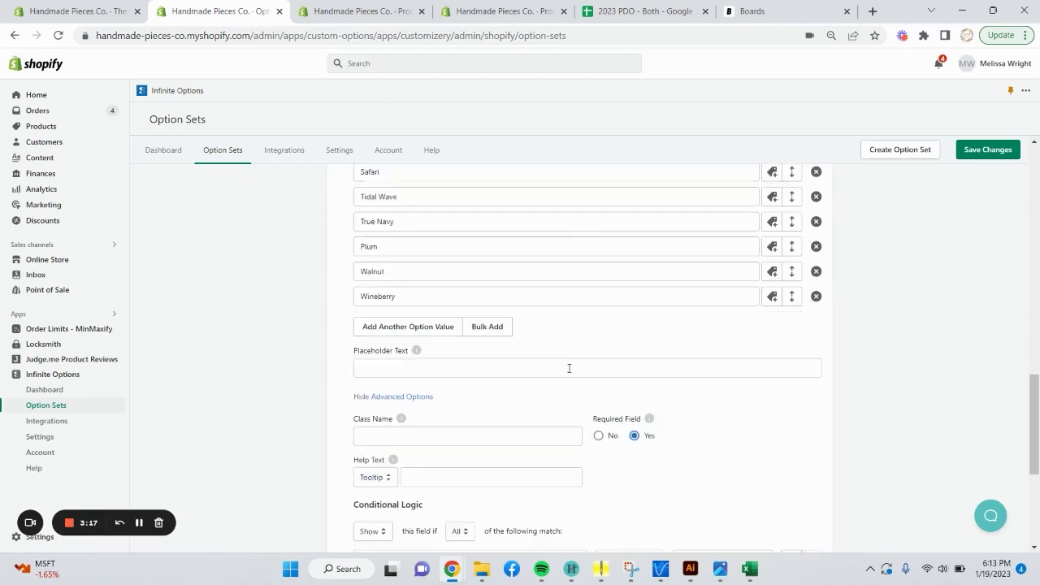
{"action": "scroll", "coordinate": [573, 369], "scroll_direction": "down", "scroll_amount": 4}
{"action": "left_click", "coordinate": [696, 291]}
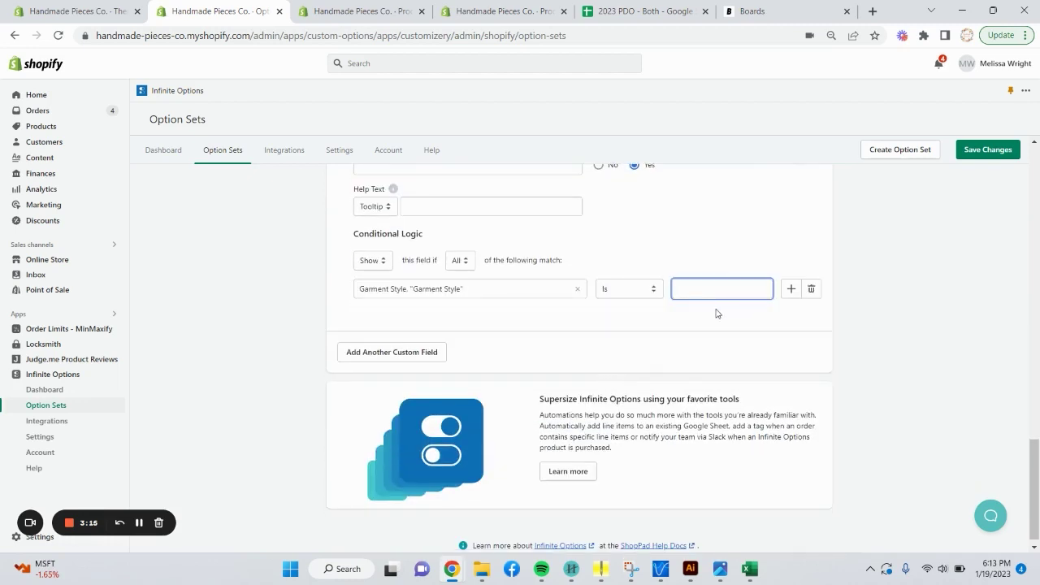
{"action": "key", "text": "ctrl+v"}
{"action": "key", "text": "ctrl+a"}
{"action": "left_click", "coordinate": [723, 291]}
{"action": "left_click_drag", "start_coordinate": [723, 291], "coordinate": [654, 294]}
{"action": "left_click", "coordinate": [697, 289]}
{"action": "key", "text": "ctrl+a"}
{"action": "left_click", "coordinate": [626, 352]}
Collapse the Garment Style and Color option set and save the changes.
{"action": "scroll", "coordinate": [509, 420], "scroll_direction": "up", "scroll_amount": 10}
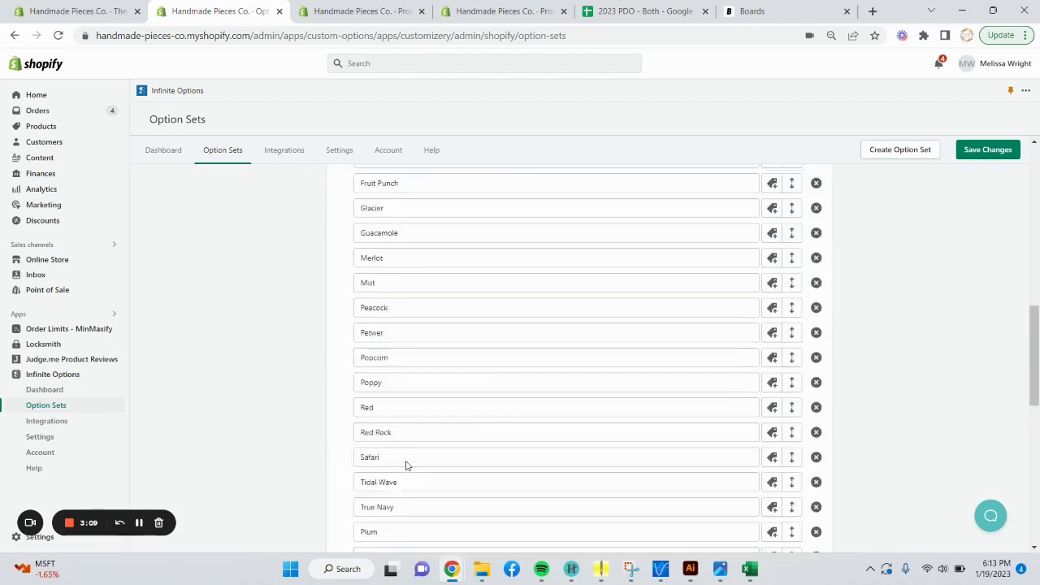
{"action": "scroll", "coordinate": [406, 461], "scroll_direction": "up", "scroll_amount": 4}
{"action": "scroll", "coordinate": [394, 450], "scroll_direction": "down", "scroll_amount": 9}
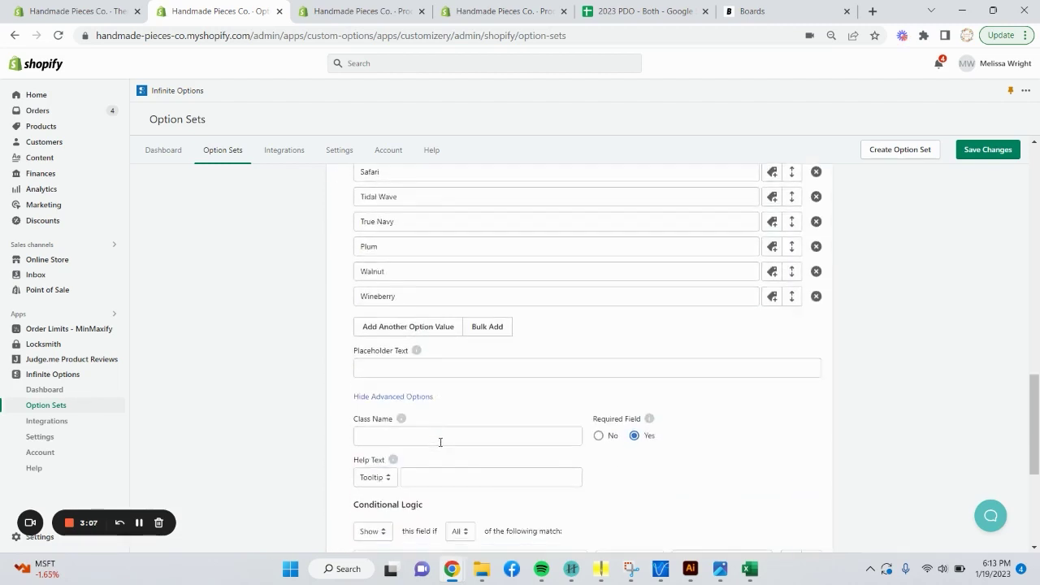
{"action": "scroll", "coordinate": [435, 435], "scroll_direction": "up", "scroll_amount": 15}
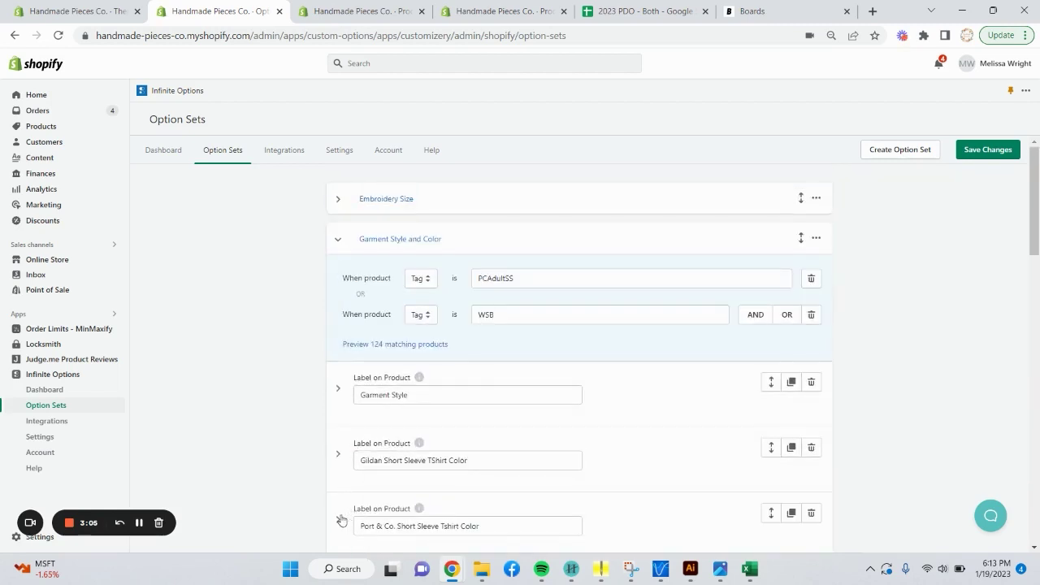
{"action": "scroll", "coordinate": [379, 433], "scroll_direction": "down", "scroll_amount": 1}
{"action": "scroll", "coordinate": [448, 371], "scroll_direction": "up", "scroll_amount": 1}
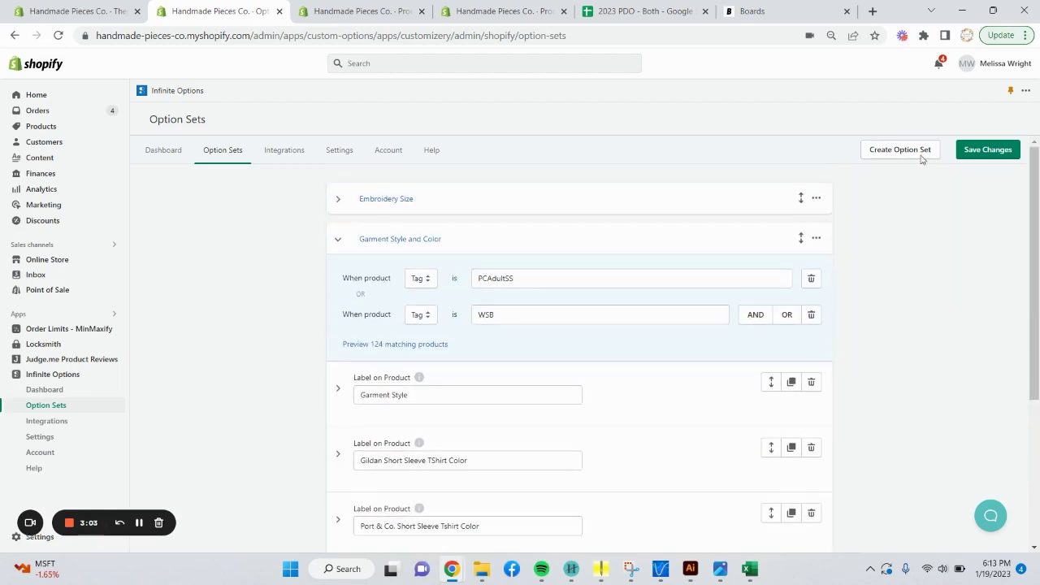
{"action": "left_click", "coordinate": [338, 240]}
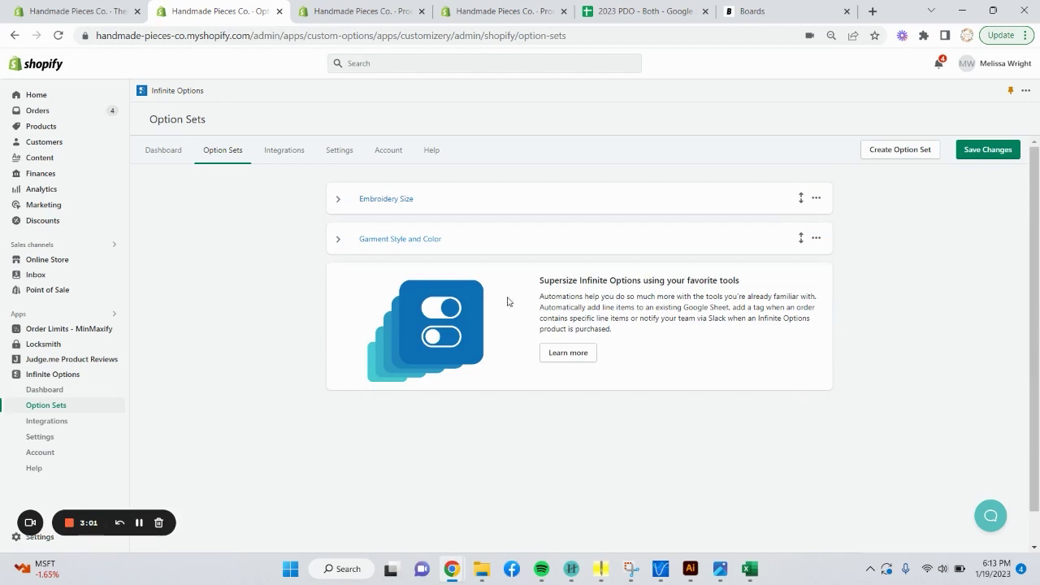
{"action": "left_click", "coordinate": [999, 148]}
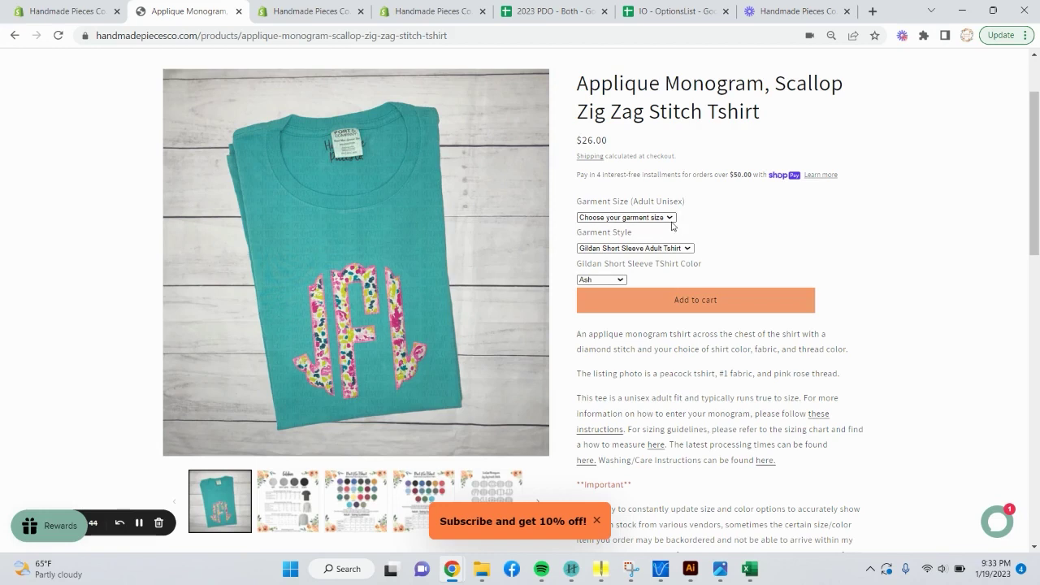
Check the Applique Monogram tshirt's Garment Size list, then return to the admin option set.
{"action": "left_click", "coordinate": [672, 221]}
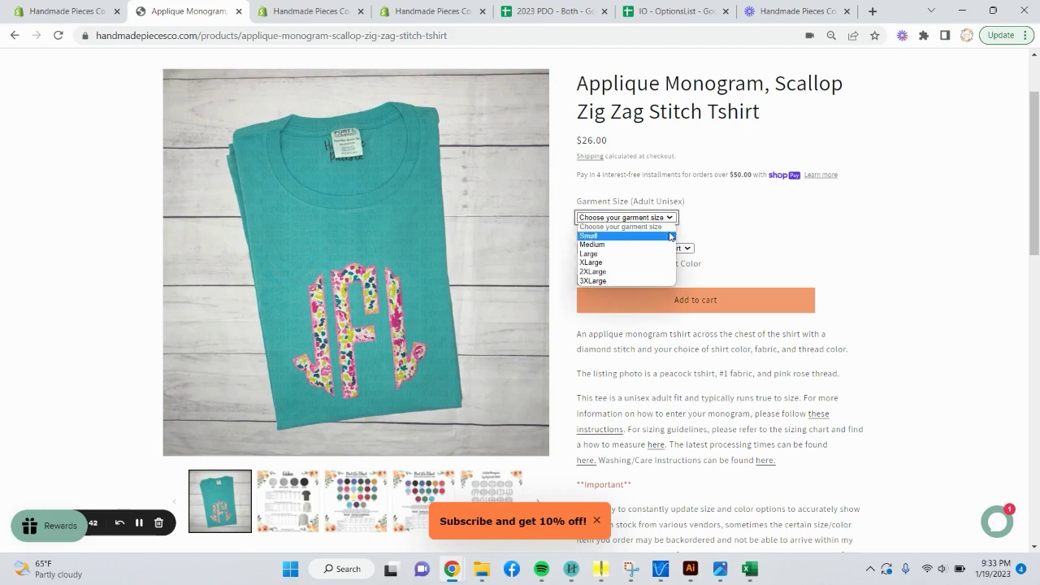
{"action": "left_click", "coordinate": [694, 221]}
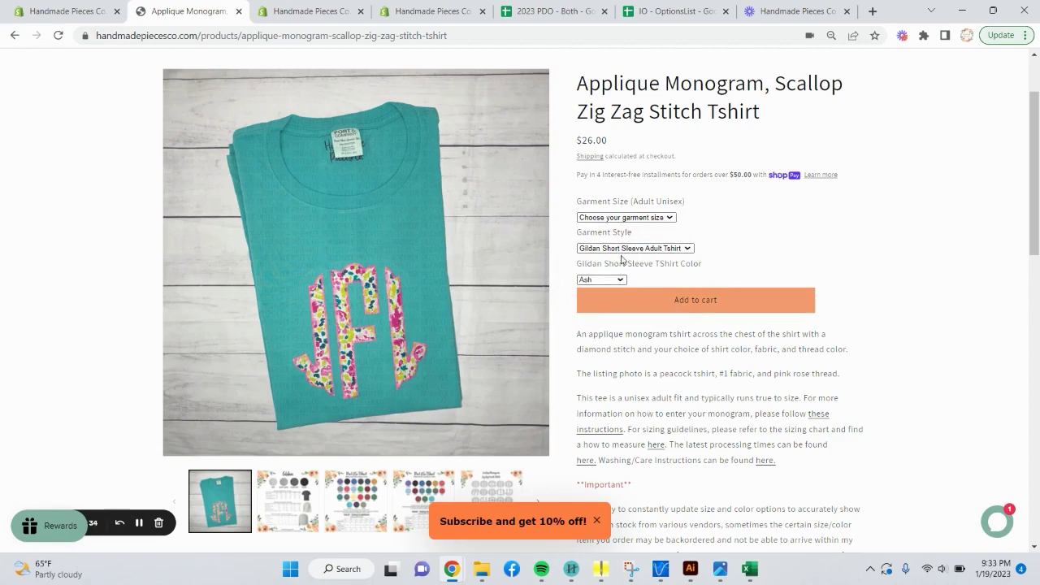
{"action": "left_click", "coordinate": [96, 10]}
Set the Garment Style placeholder text to 'Choose a style'.
{"action": "scroll", "coordinate": [406, 467], "scroll_direction": "down", "scroll_amount": 2}
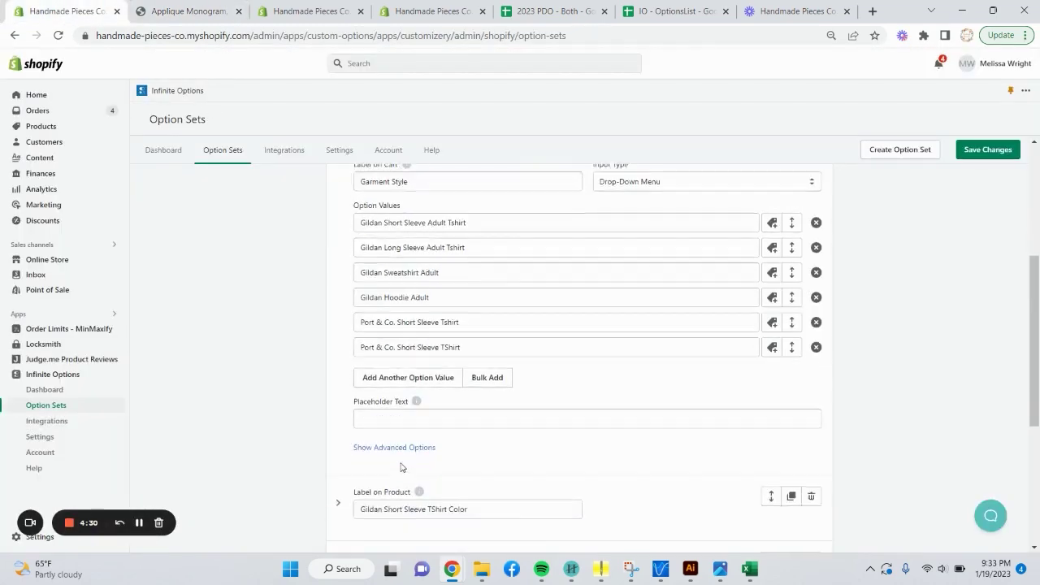
{"action": "left_click", "coordinate": [460, 350]}
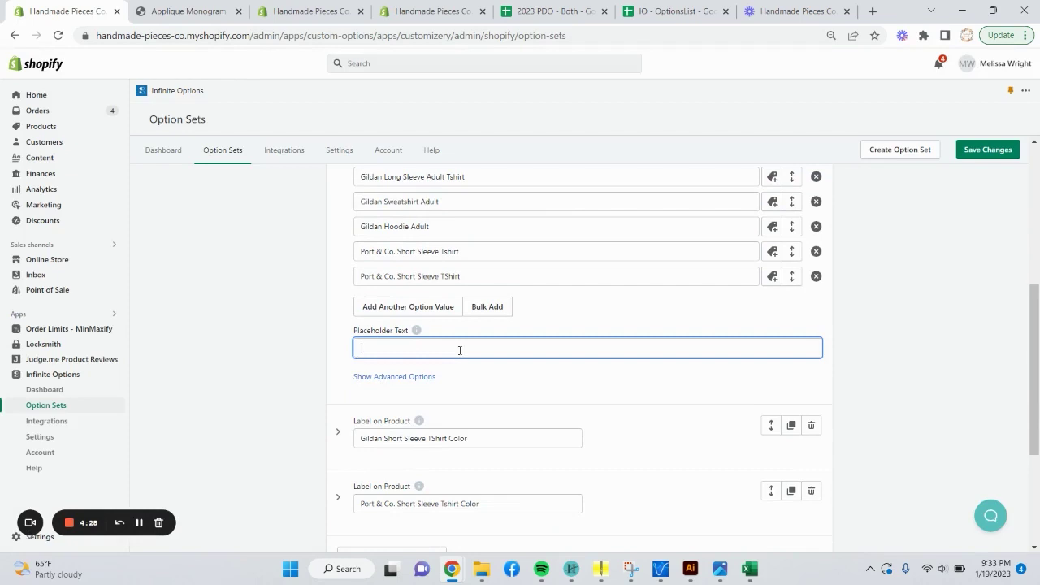
{"action": "type", "text": "Choose a"}
{"action": "type", "text": " c"}
{"action": "type", "text": " style"}
Give the Gildan Short Sleeve TShirt Color field placeholder 'Choose a color' and save.
{"action": "left_click", "coordinate": [334, 431]}
{"action": "scroll", "coordinate": [455, 357], "scroll_direction": "down", "scroll_amount": 3}
{"action": "scroll", "coordinate": [442, 341], "scroll_direction": "down", "scroll_amount": 1}
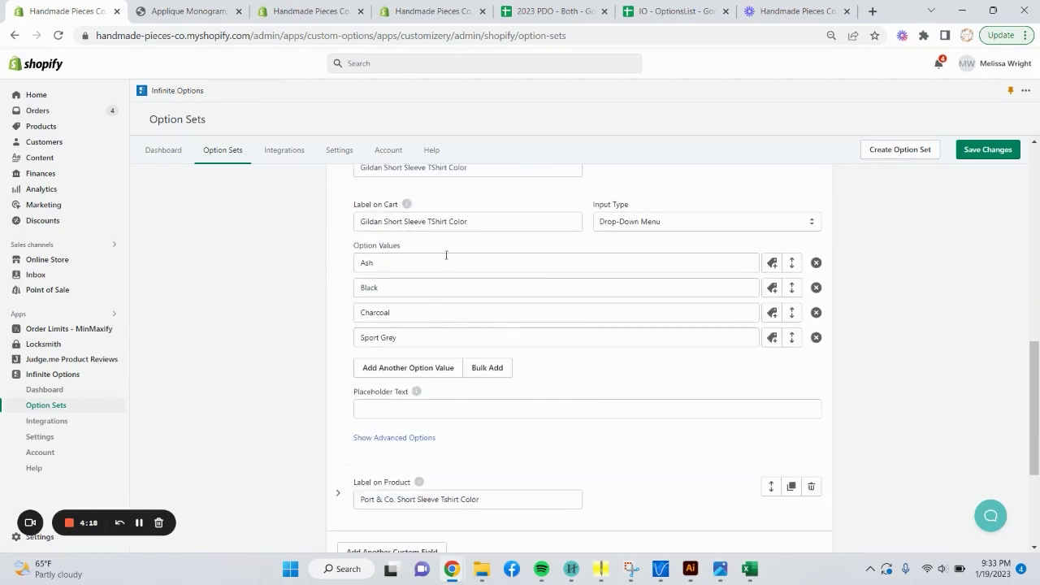
{"action": "left_click", "coordinate": [446, 406]}
{"action": "type", "text": "Choose a color"}
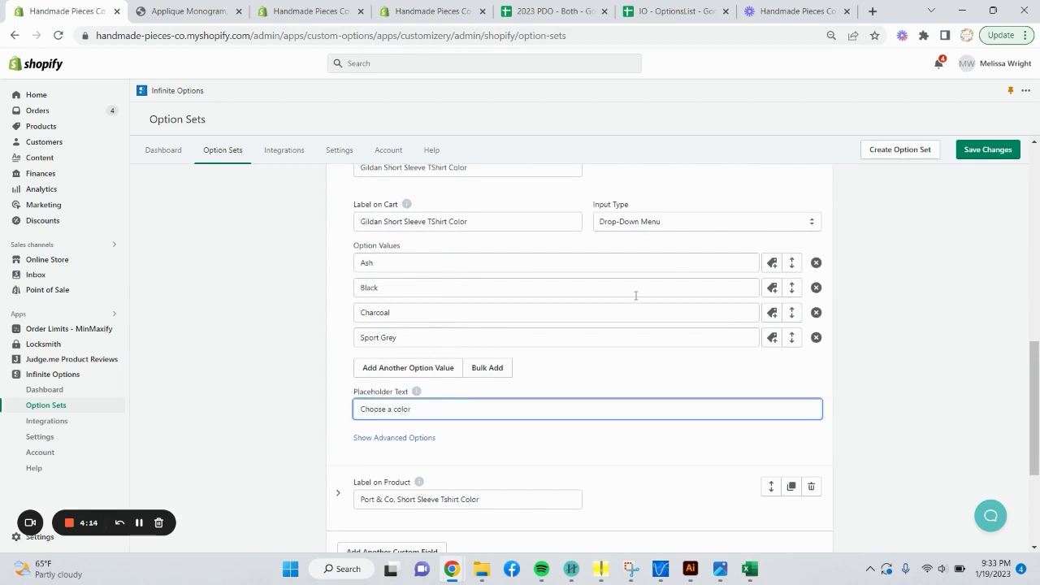
{"action": "left_click", "coordinate": [996, 150]}
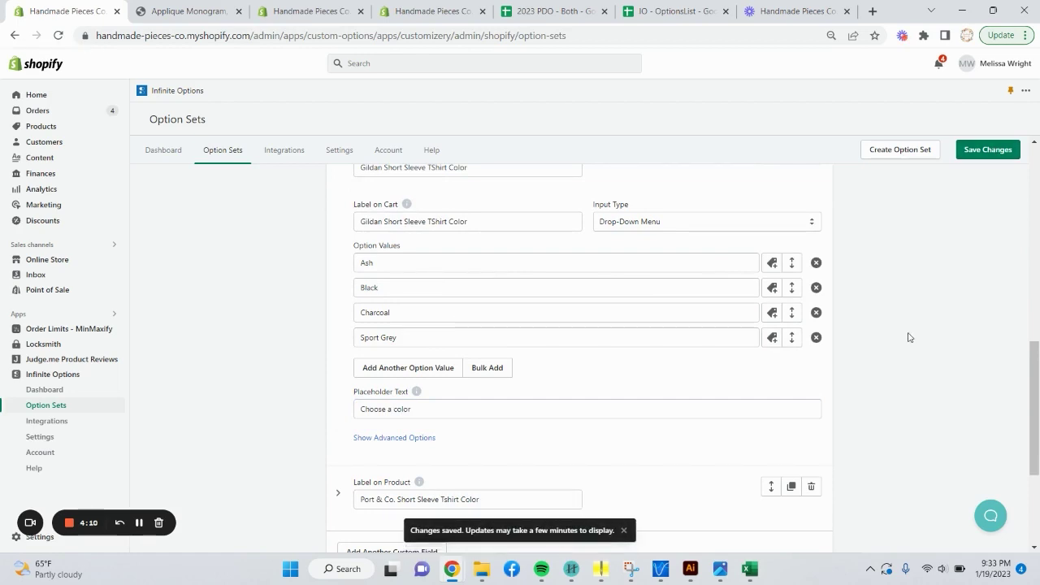
{"action": "left_click", "coordinate": [211, 10]}
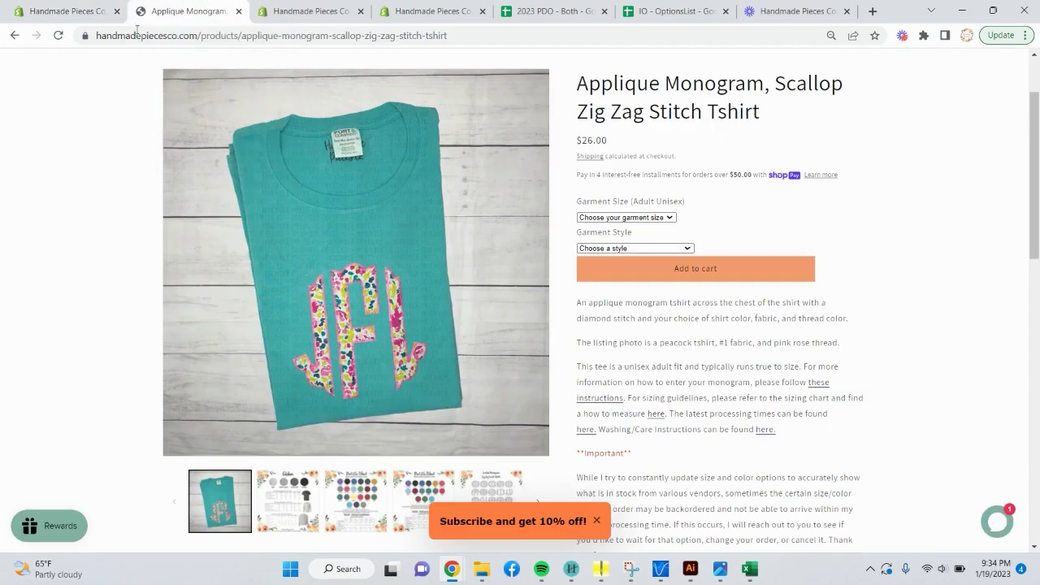
Switch Garment Style from Gildan to Port & Co. Short Sleeve Tshirt and check its colours, leaving Amethyst.
{"action": "left_click", "coordinate": [678, 248]}
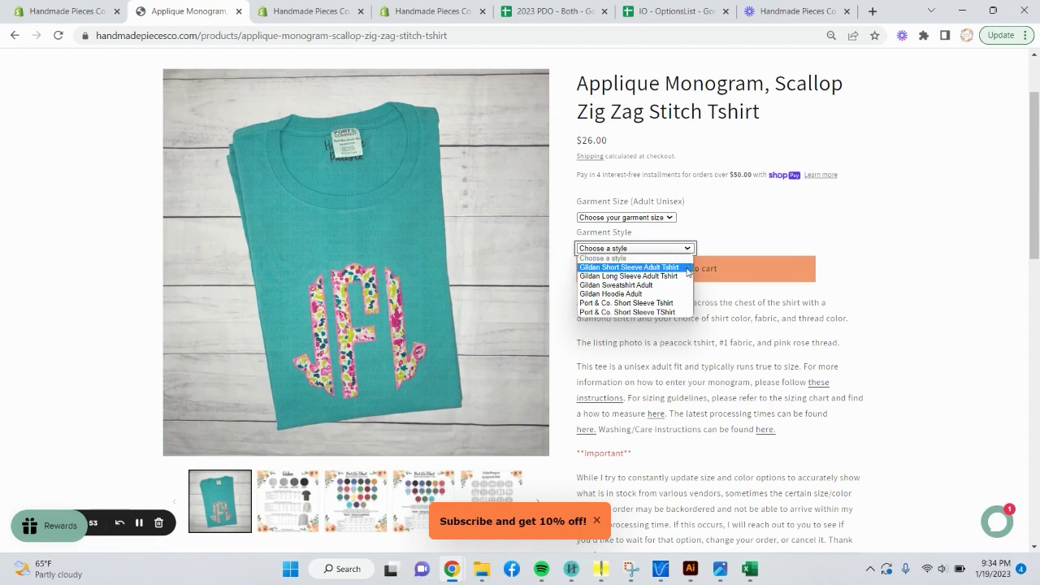
{"action": "left_click", "coordinate": [687, 267]}
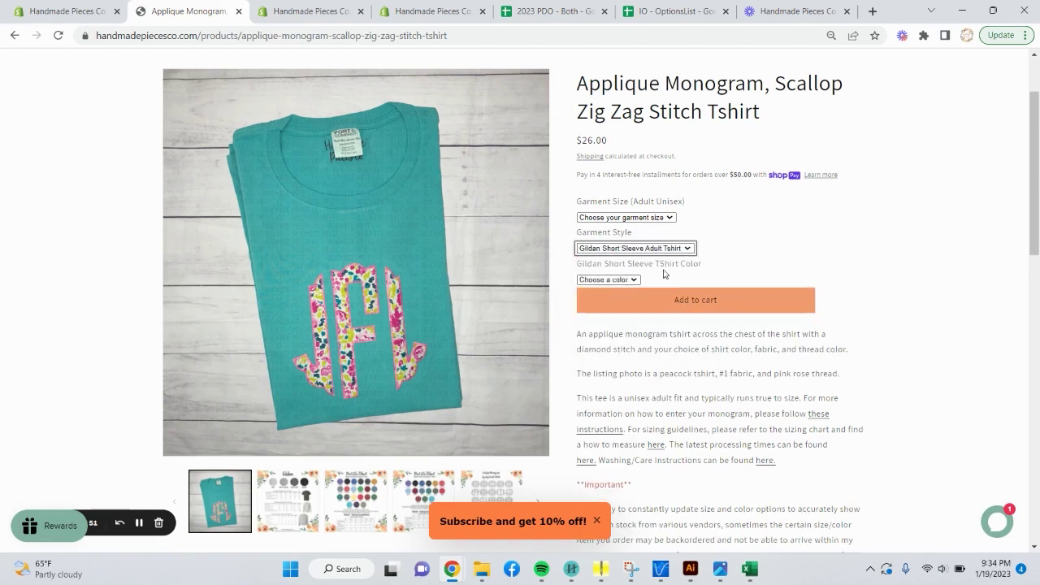
{"action": "left_click", "coordinate": [674, 251]}
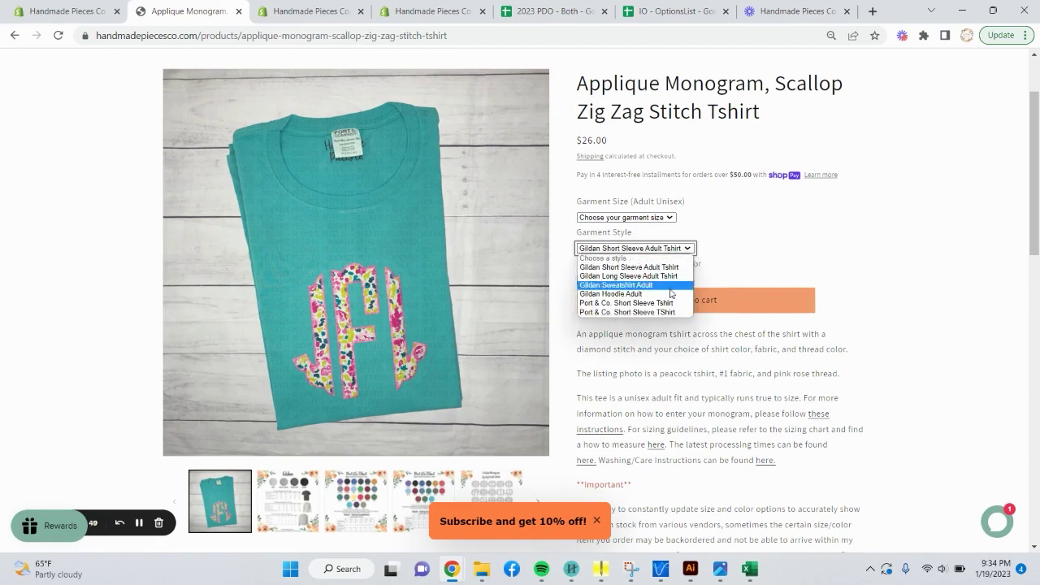
{"action": "left_click", "coordinate": [670, 306]}
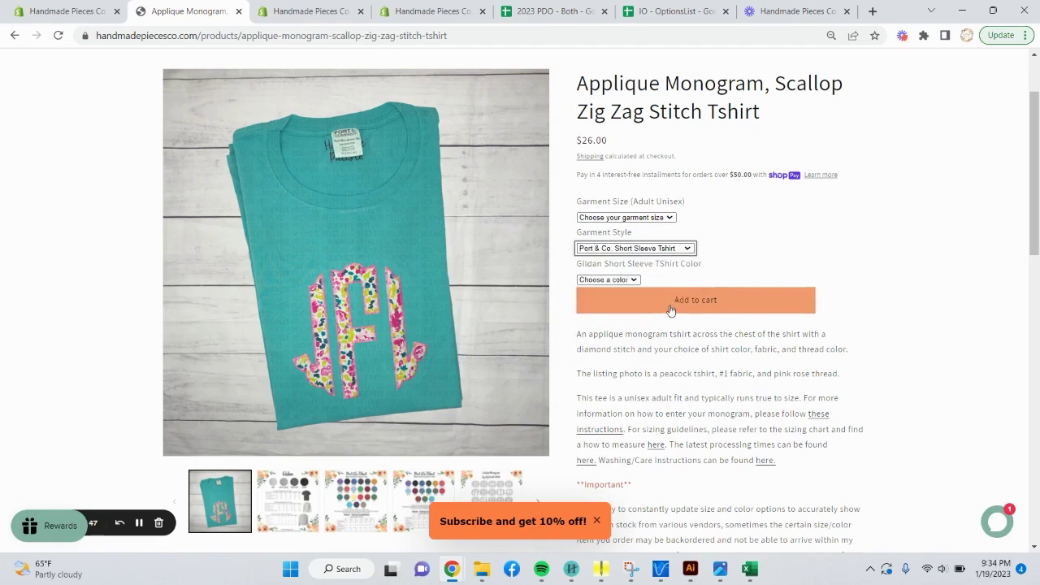
{"action": "left_click", "coordinate": [613, 280]}
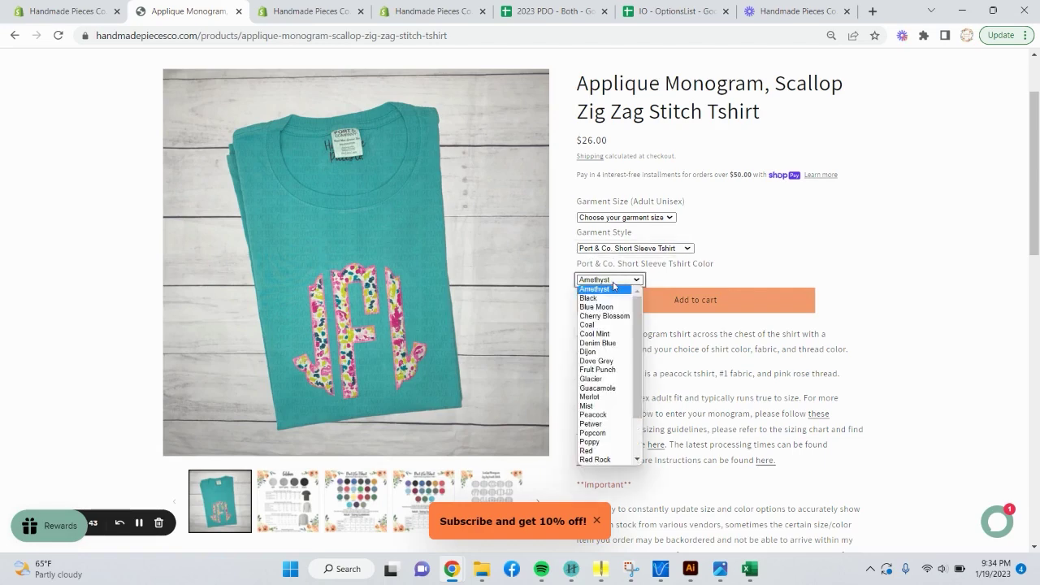
{"action": "scroll", "coordinate": [601, 439], "scroll_direction": "down", "scroll_amount": 3}
{"action": "scroll", "coordinate": [611, 461], "scroll_direction": "up", "scroll_amount": 2}
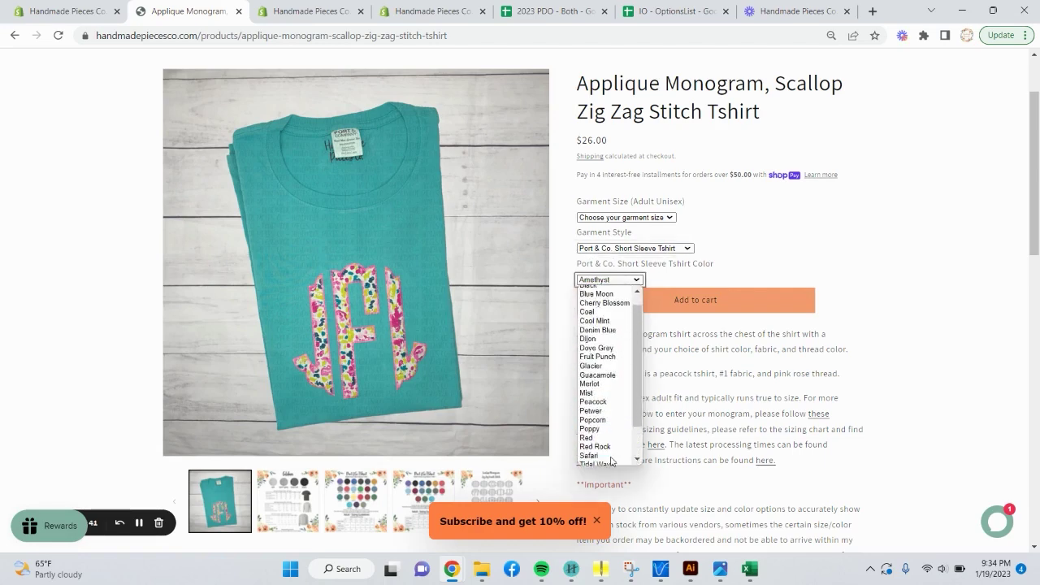
{"action": "left_click", "coordinate": [780, 219]}
{"action": "scroll", "coordinate": [778, 228], "scroll_direction": "down", "scroll_amount": 2}
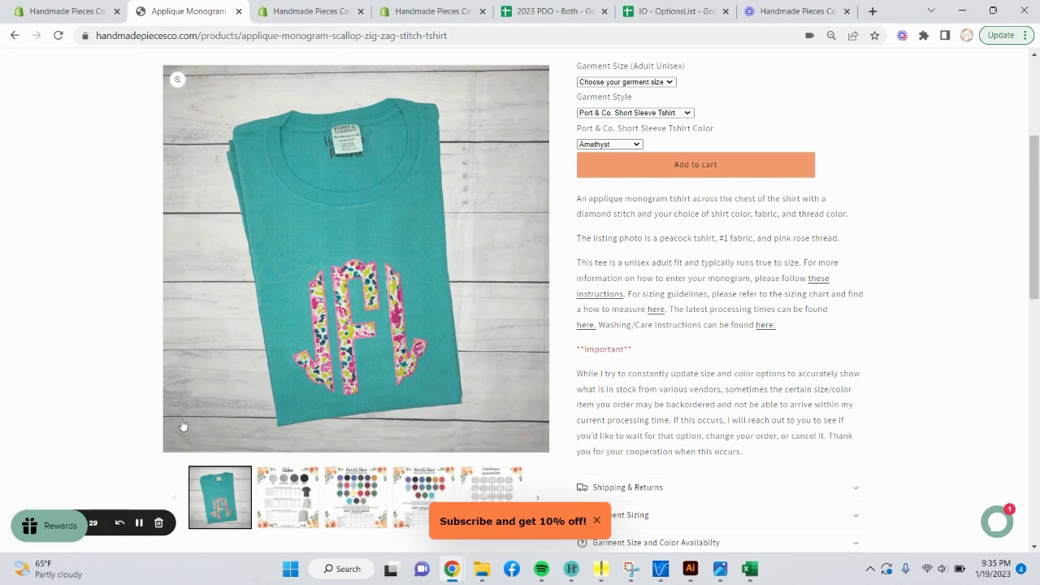
Collapse the Gildan colour settings, review the Garment Style values, then view the Upgrades collection.
{"action": "left_click", "coordinate": [94, 12]}
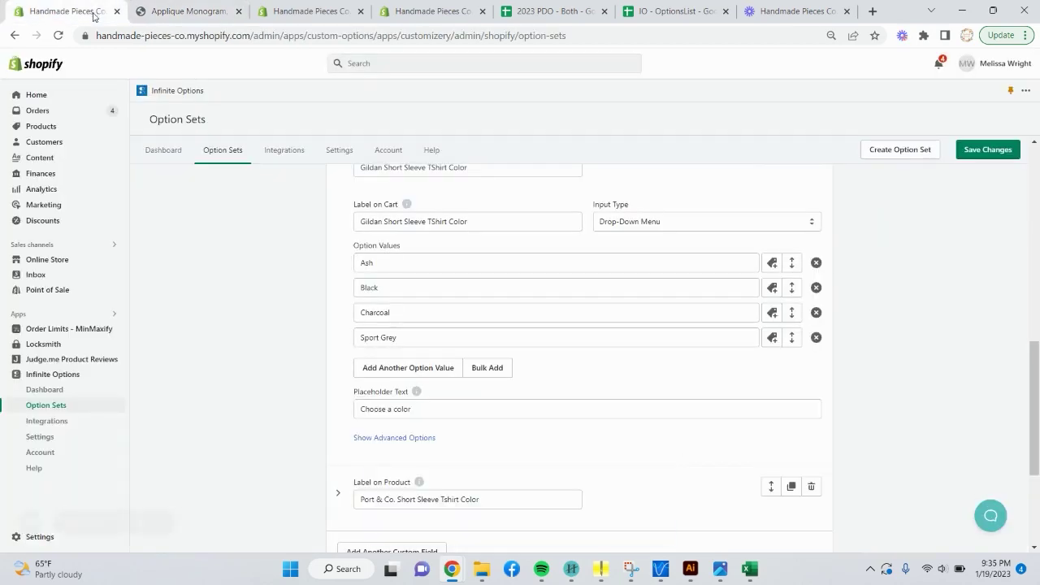
{"action": "scroll", "coordinate": [497, 343], "scroll_direction": "up", "scroll_amount": 1}
{"action": "scroll", "coordinate": [497, 343], "scroll_direction": "up", "scroll_amount": 2}
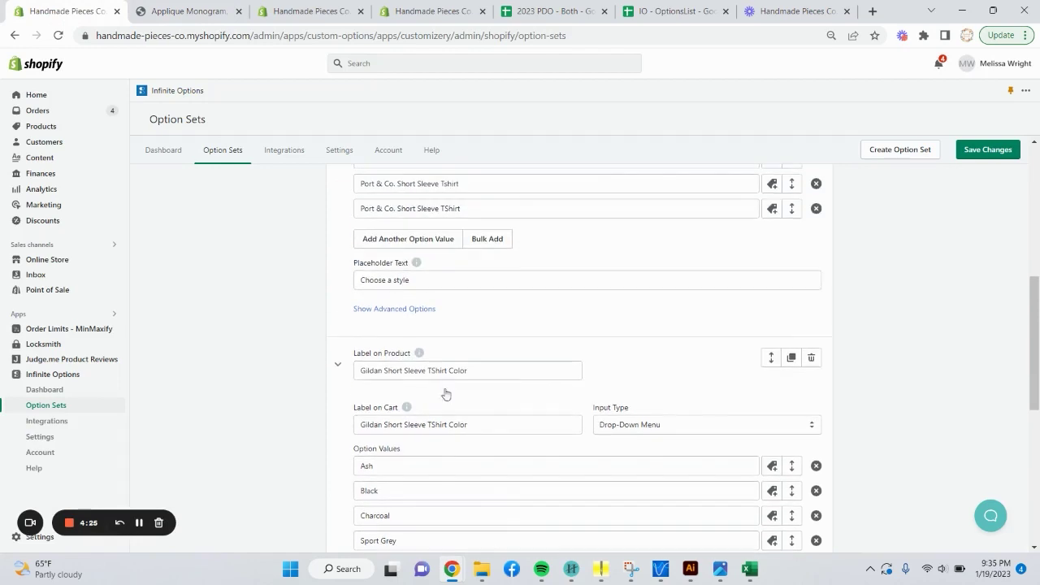
{"action": "left_click", "coordinate": [338, 369]}
{"action": "scroll", "coordinate": [438, 414], "scroll_direction": "up", "scroll_amount": 1}
{"action": "scroll", "coordinate": [458, 442], "scroll_direction": "up", "scroll_amount": 1}
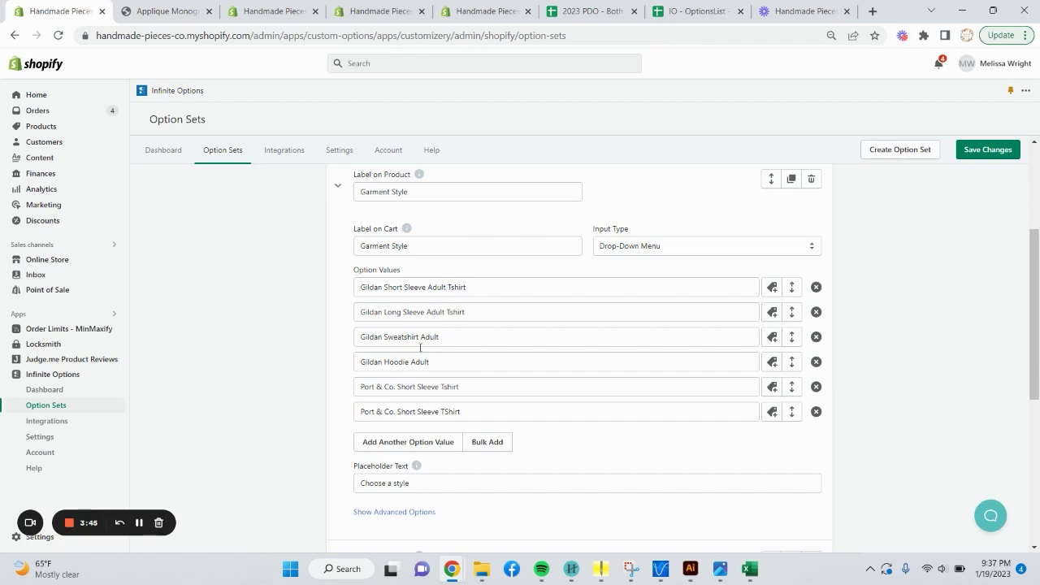
{"action": "left_click", "coordinate": [272, 11]}
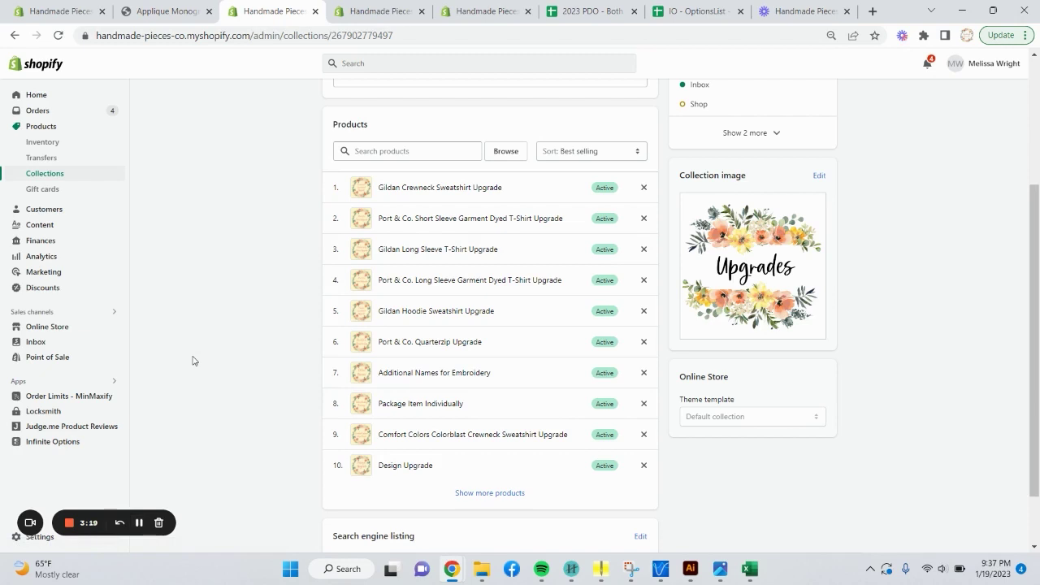
{"action": "left_click", "coordinate": [429, 219]}
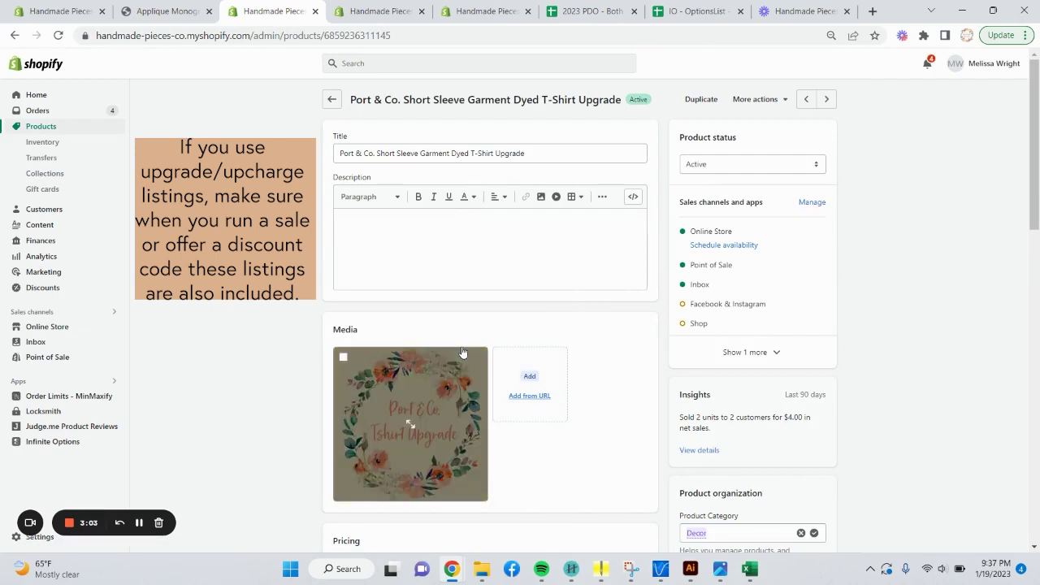
{"action": "scroll", "coordinate": [462, 351], "scroll_direction": "down", "scroll_amount": 3}
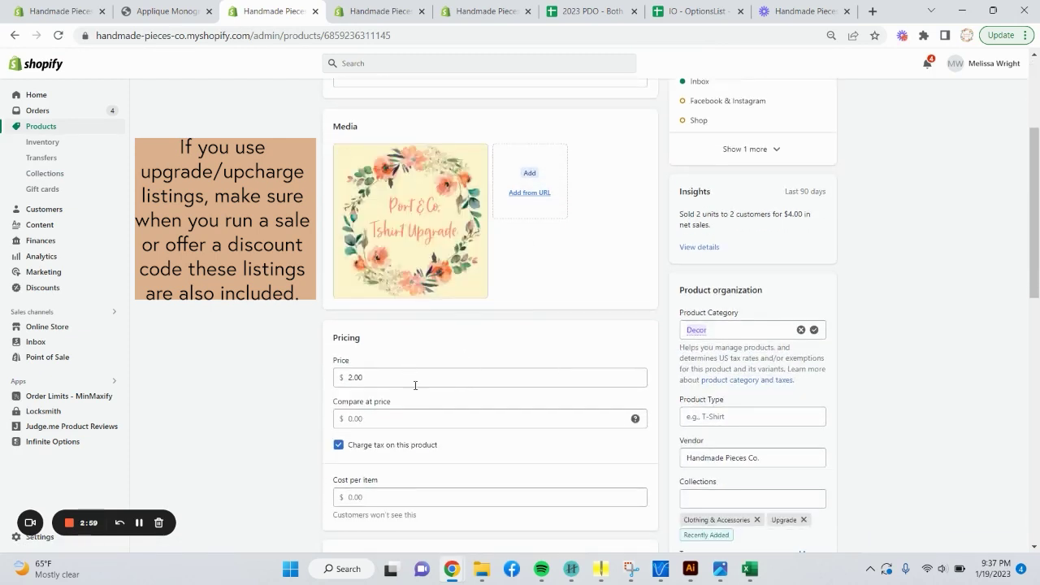
{"action": "scroll", "coordinate": [410, 374], "scroll_direction": "down", "scroll_amount": 2}
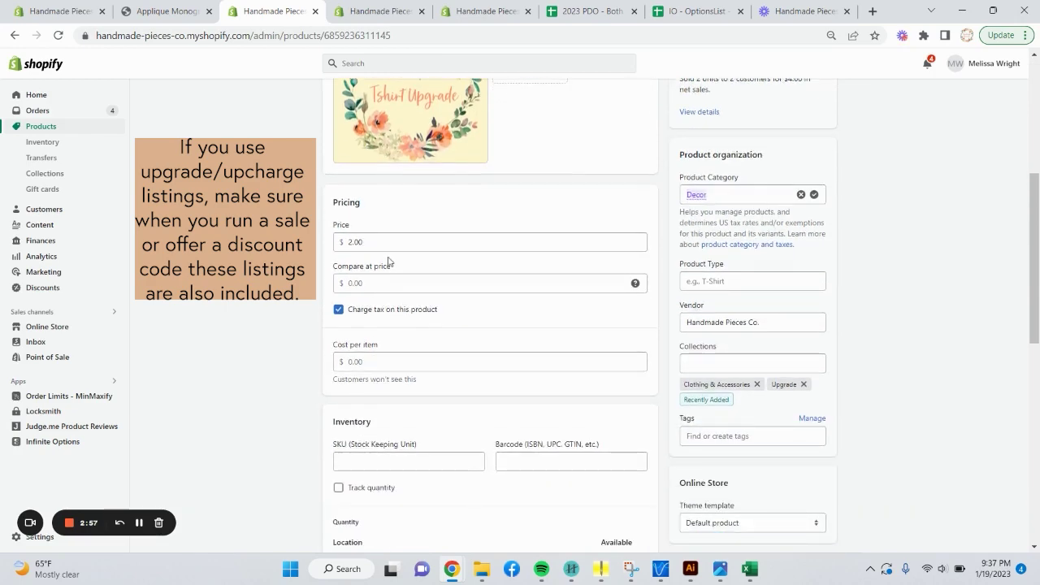
{"action": "scroll", "coordinate": [456, 300], "scroll_direction": "down", "scroll_amount": 2}
{"action": "scroll", "coordinate": [450, 265], "scroll_direction": "up", "scroll_amount": 1}
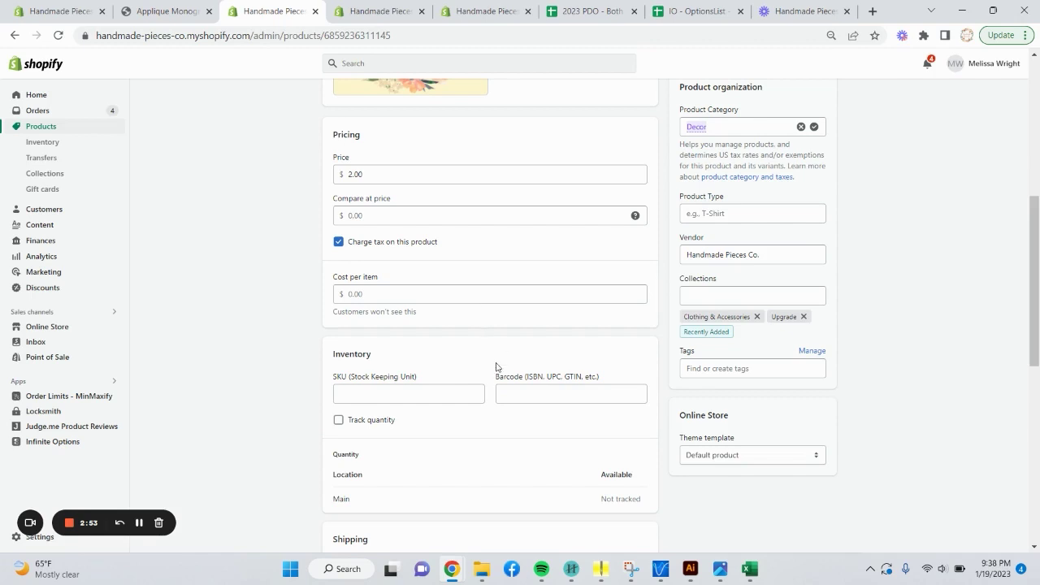
{"action": "scroll", "coordinate": [497, 373], "scroll_direction": "down", "scroll_amount": 1}
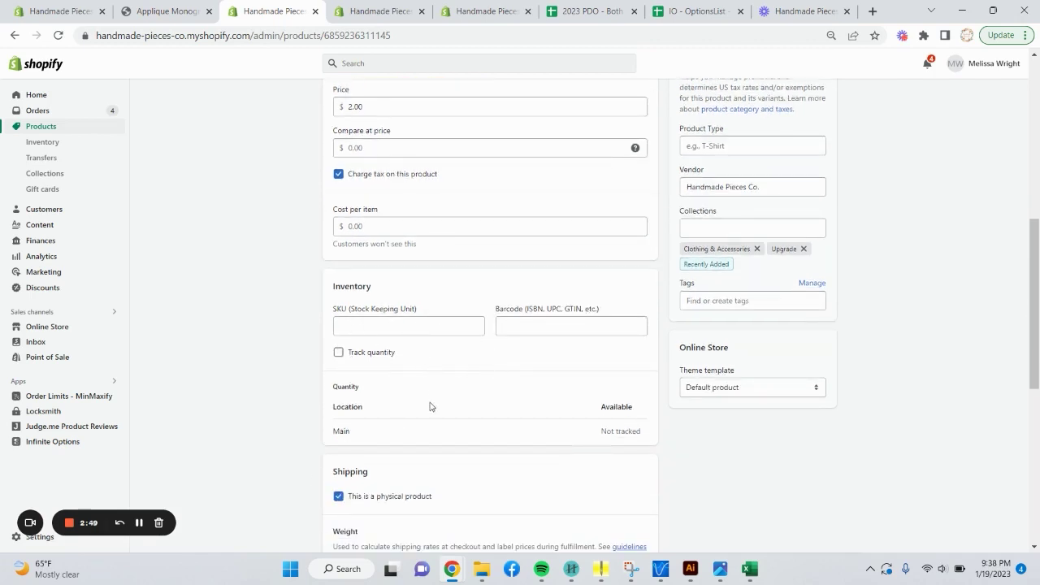
{"action": "scroll", "coordinate": [402, 386], "scroll_direction": "down", "scroll_amount": 2}
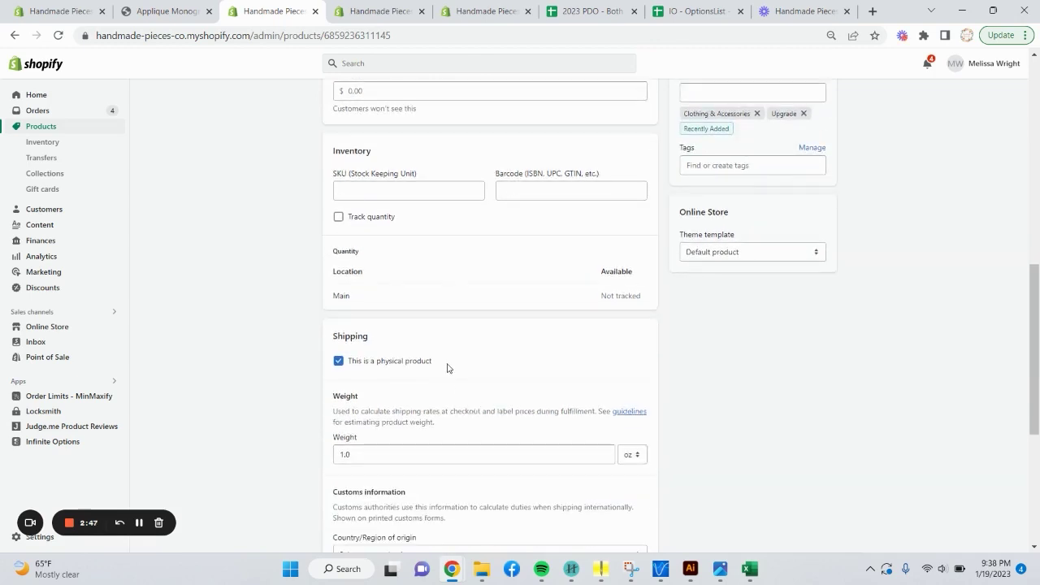
{"action": "scroll", "coordinate": [468, 362], "scroll_direction": "down", "scroll_amount": 1}
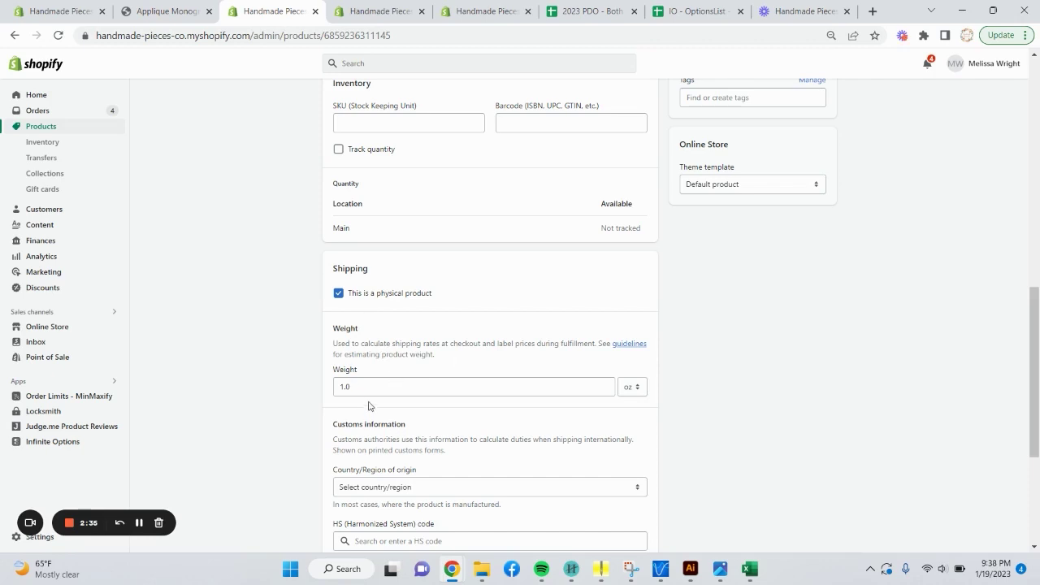
{"action": "scroll", "coordinate": [436, 392], "scroll_direction": "up", "scroll_amount": 1}
{"action": "scroll", "coordinate": [407, 374], "scroll_direction": "down", "scroll_amount": 2}
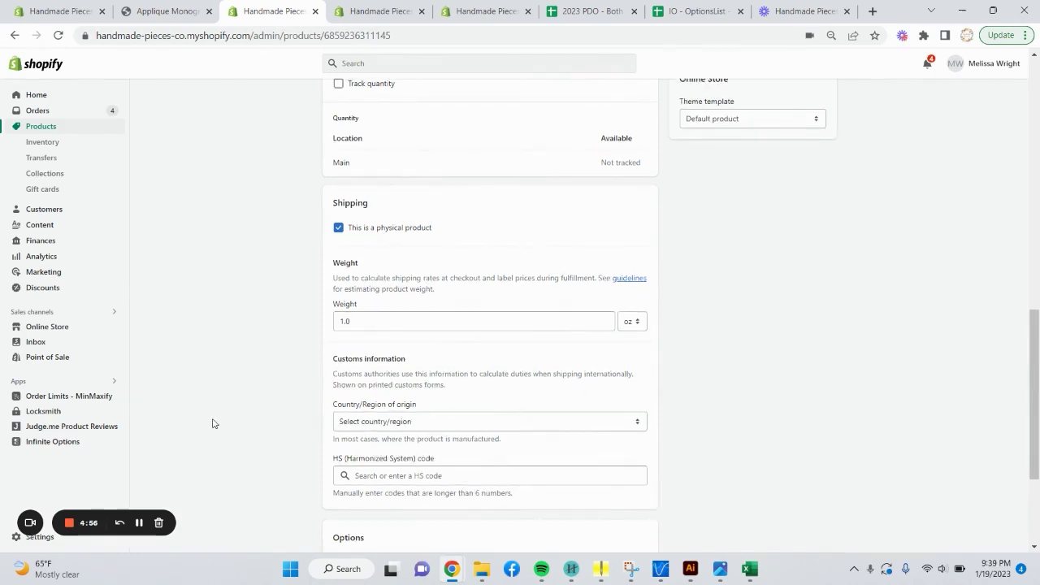
Search add-on products for 'Port & Co' on the Port & Co. Short Sleeve Tshirt value.
{"action": "left_click", "coordinate": [73, 11]}
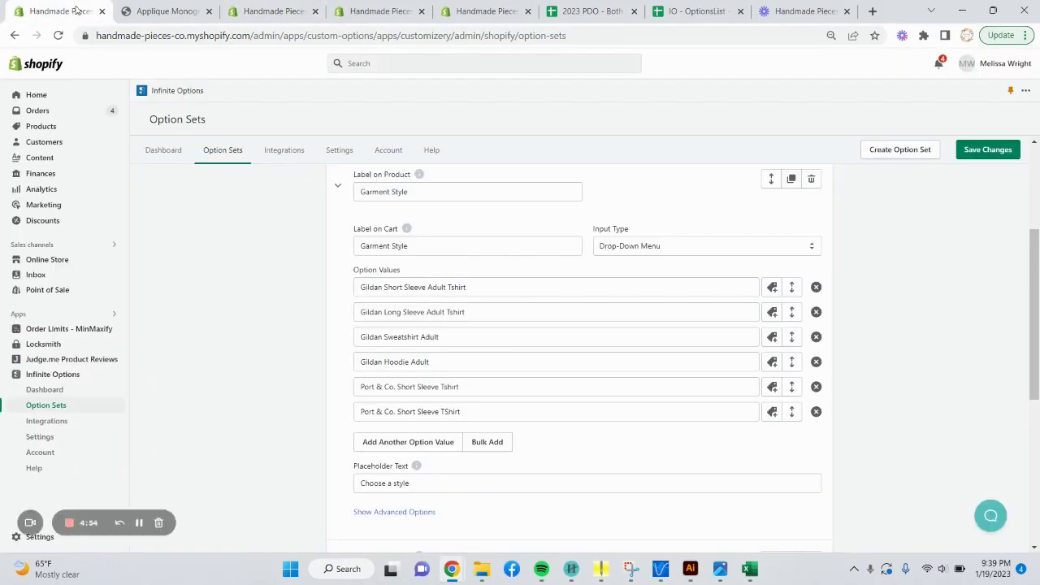
{"action": "left_click", "coordinate": [463, 386]}
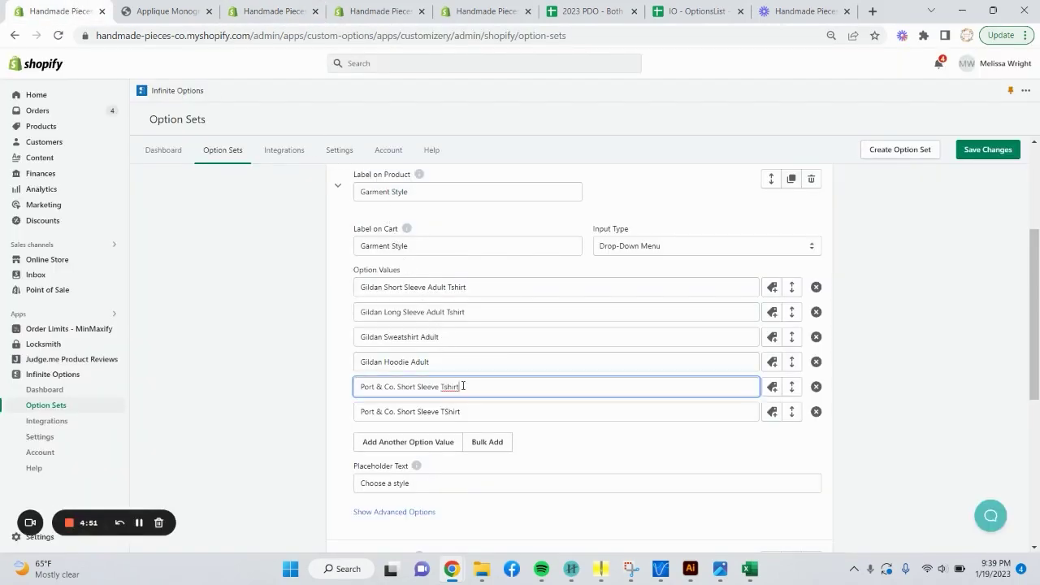
{"action": "left_click", "coordinate": [772, 391]}
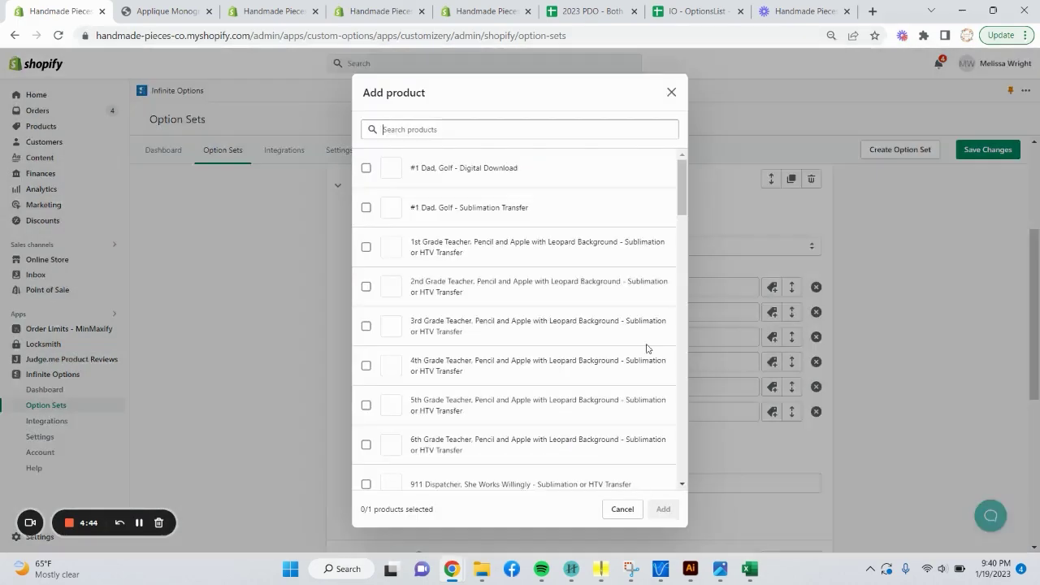
{"action": "type", "text": "P"}
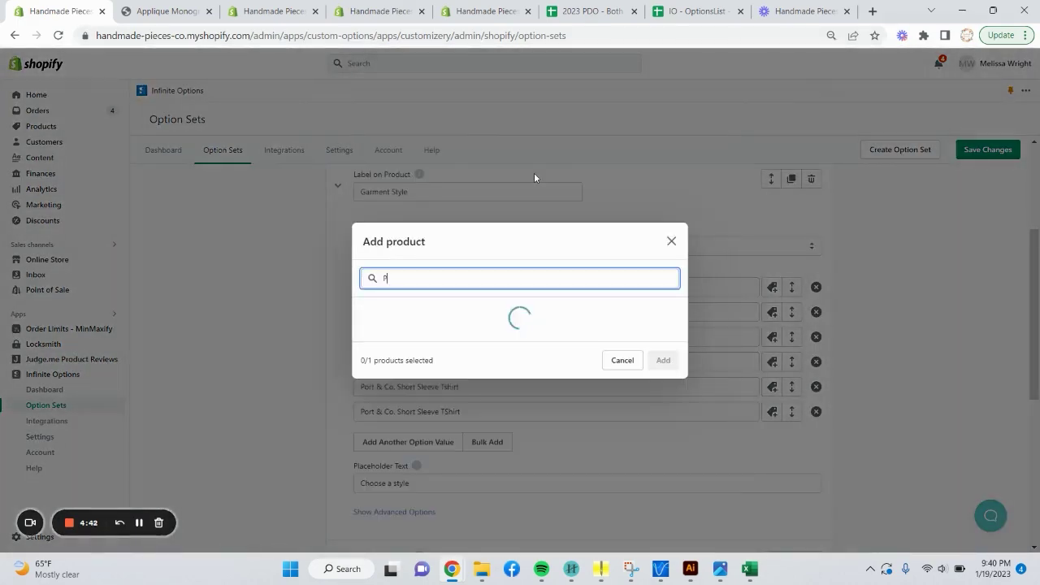
{"action": "type", "text": "ort & Co"}
{"action": "scroll", "coordinate": [568, 365], "scroll_direction": "down", "scroll_amount": 3}
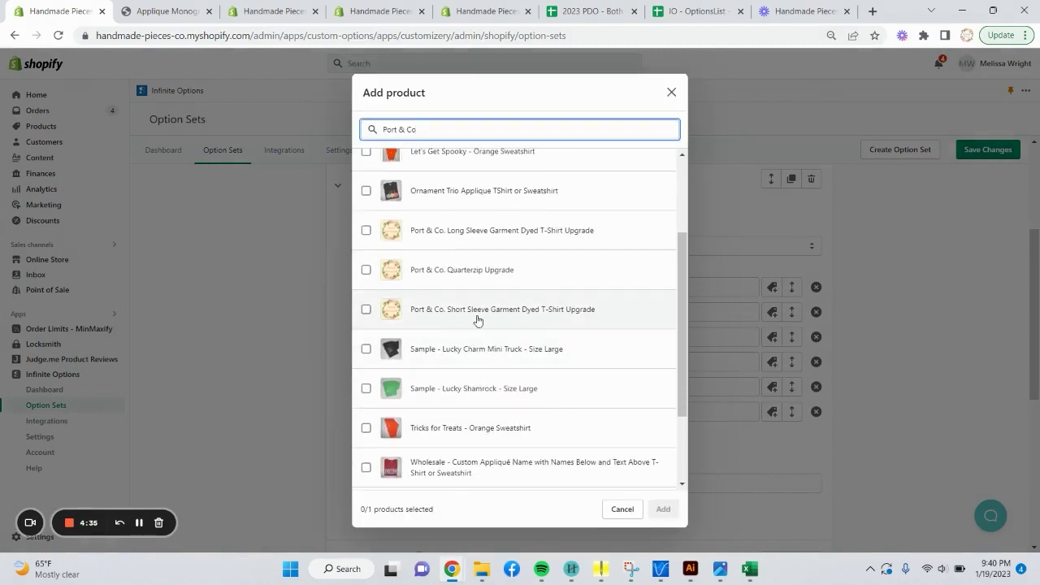
Attach the $2.00 Port & Co. Short Sleeve Garment Dyed T-Shirt Upgrade and save.
{"action": "left_click", "coordinate": [404, 322]}
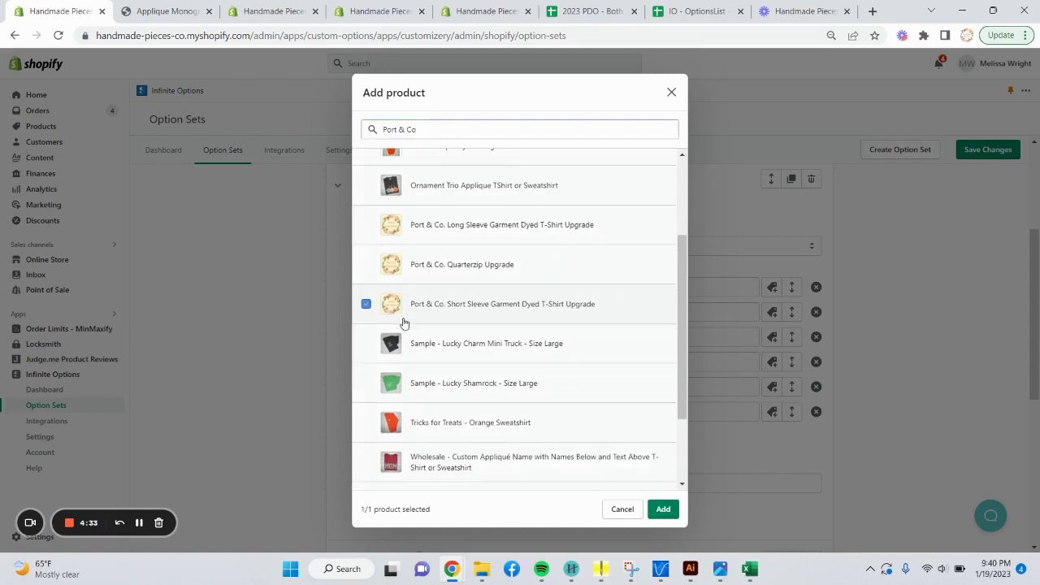
{"action": "left_click", "coordinate": [662, 509]}
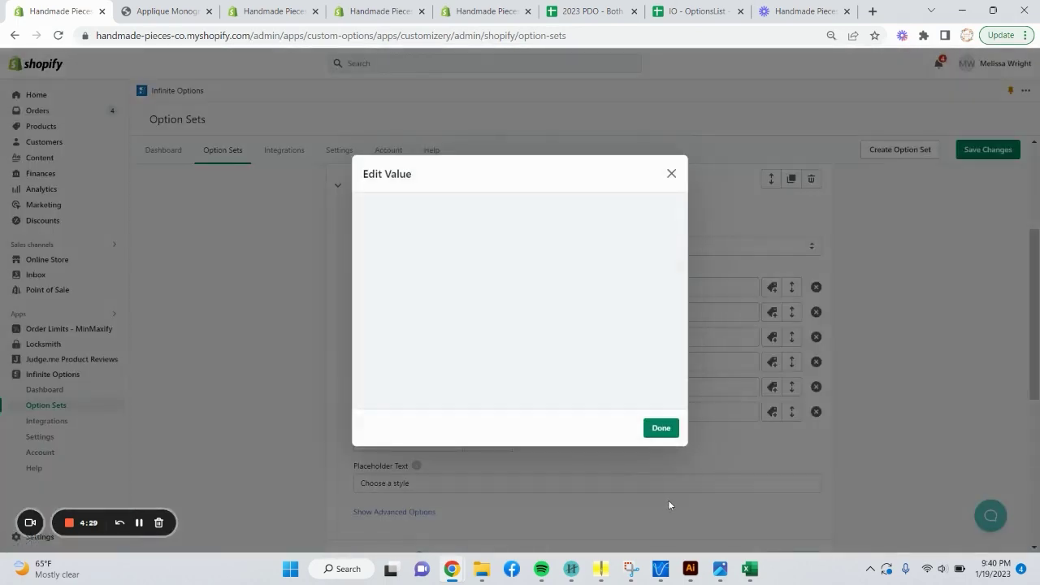
{"action": "left_click_drag", "start_coordinate": [533, 336], "coordinate": [647, 332]}
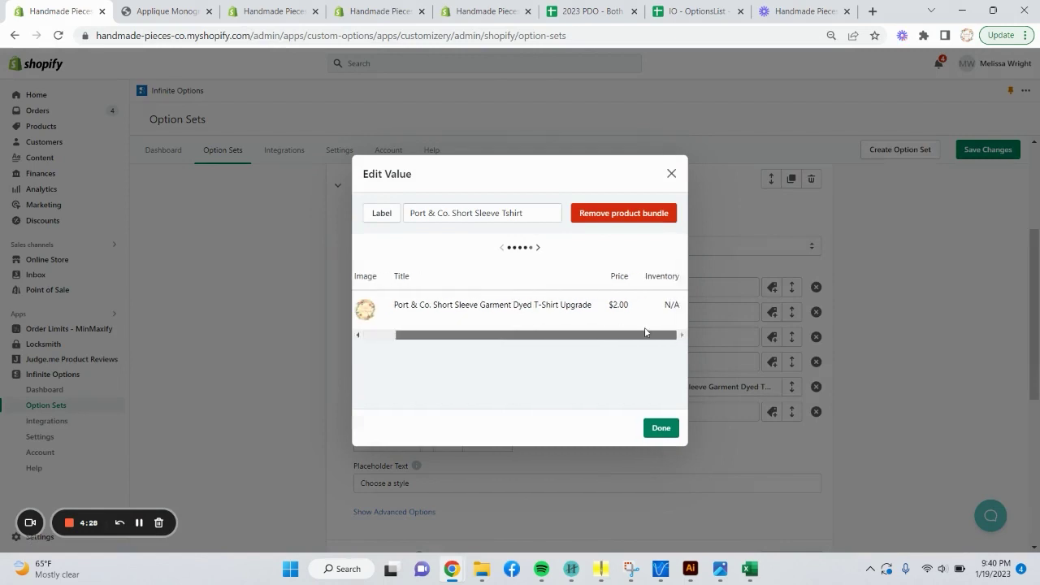
{"action": "left_click_drag", "start_coordinate": [552, 341], "coordinate": [520, 340]}
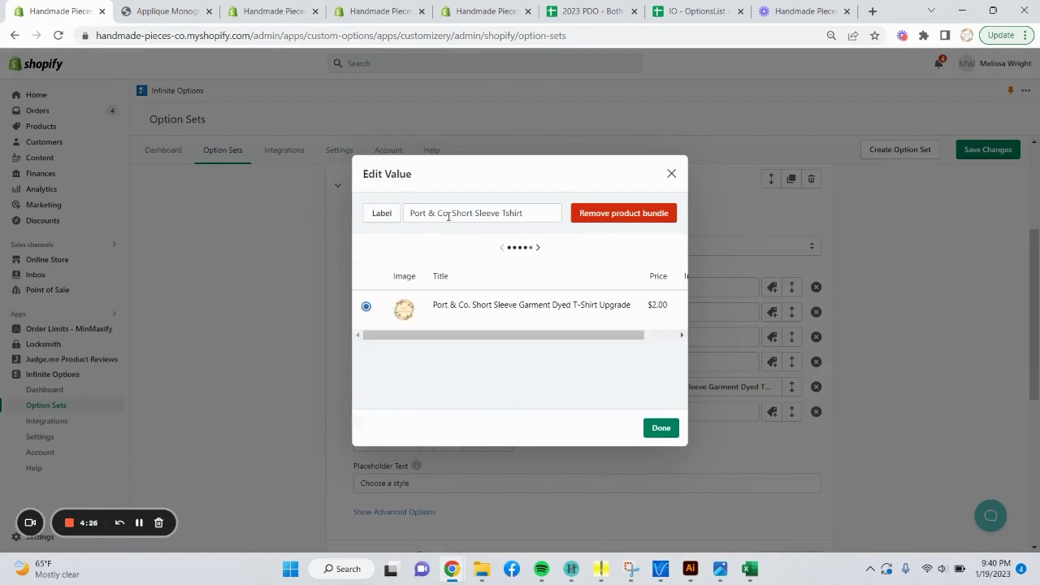
{"action": "left_click", "coordinate": [662, 430]}
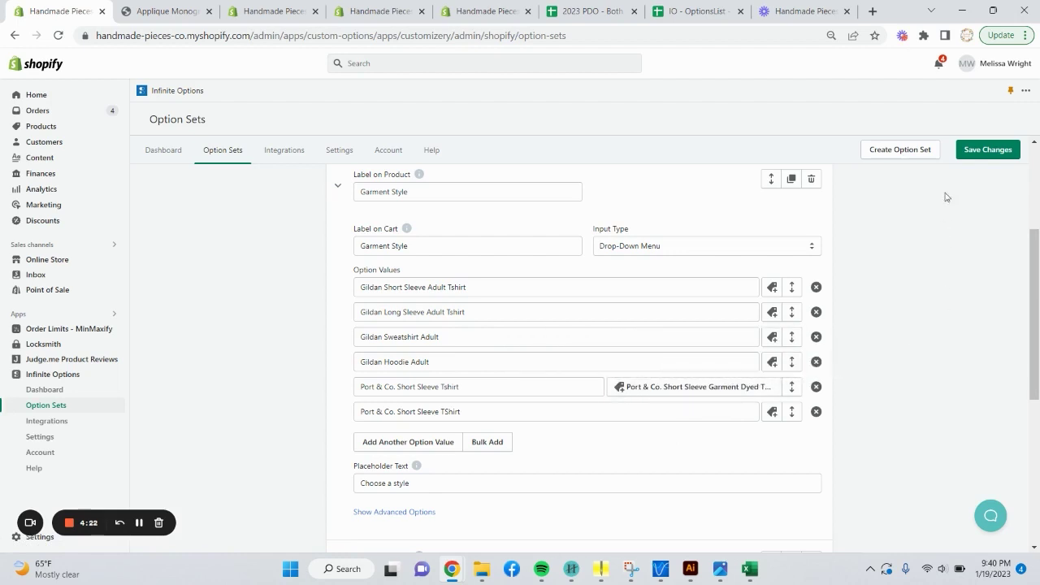
{"action": "left_click", "coordinate": [974, 160]}
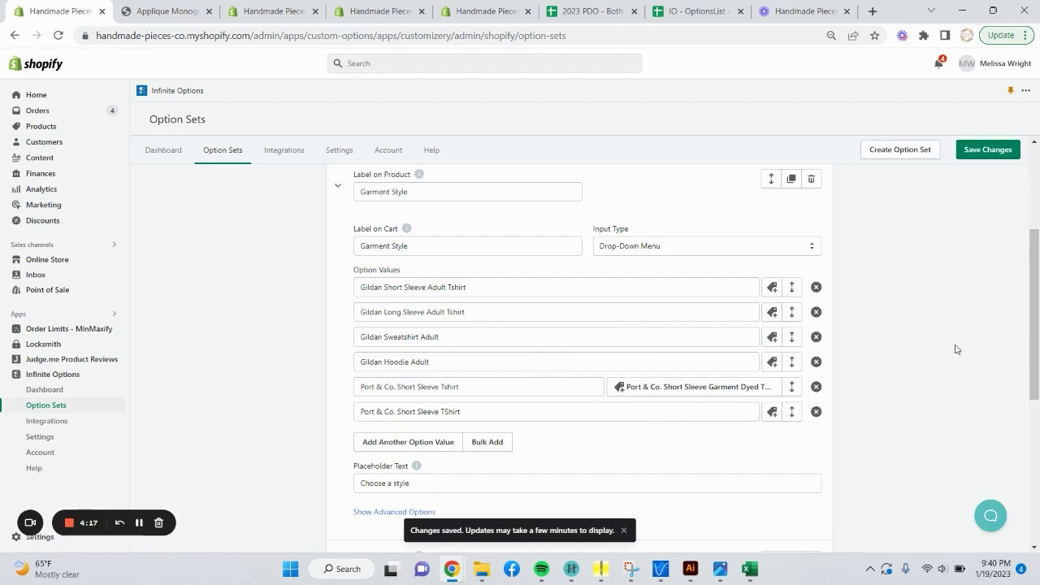
Reload the product page and choose Port & Co. Short Sleeve Tshirt as the Garment Style.
{"action": "left_click", "coordinate": [170, 16]}
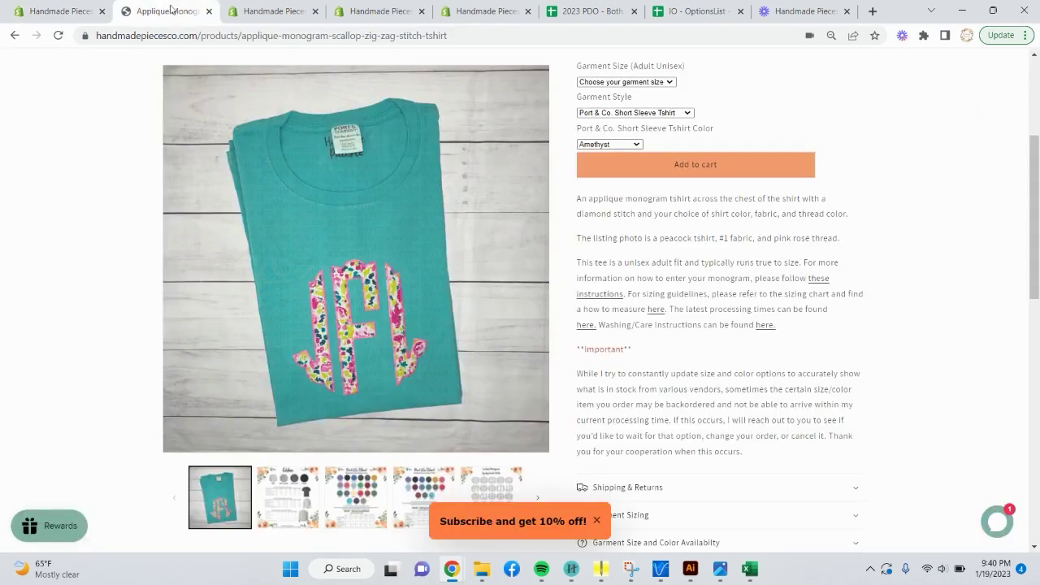
{"action": "scroll", "coordinate": [113, 94], "scroll_direction": "up", "scroll_amount": 5}
{"action": "left_click", "coordinate": [58, 35]}
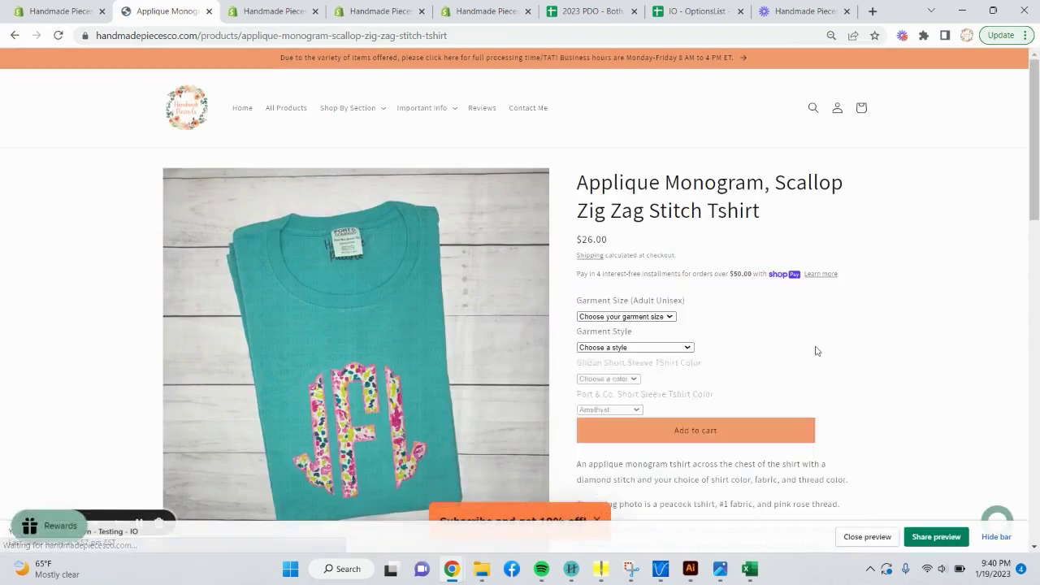
{"action": "left_click", "coordinate": [655, 348]}
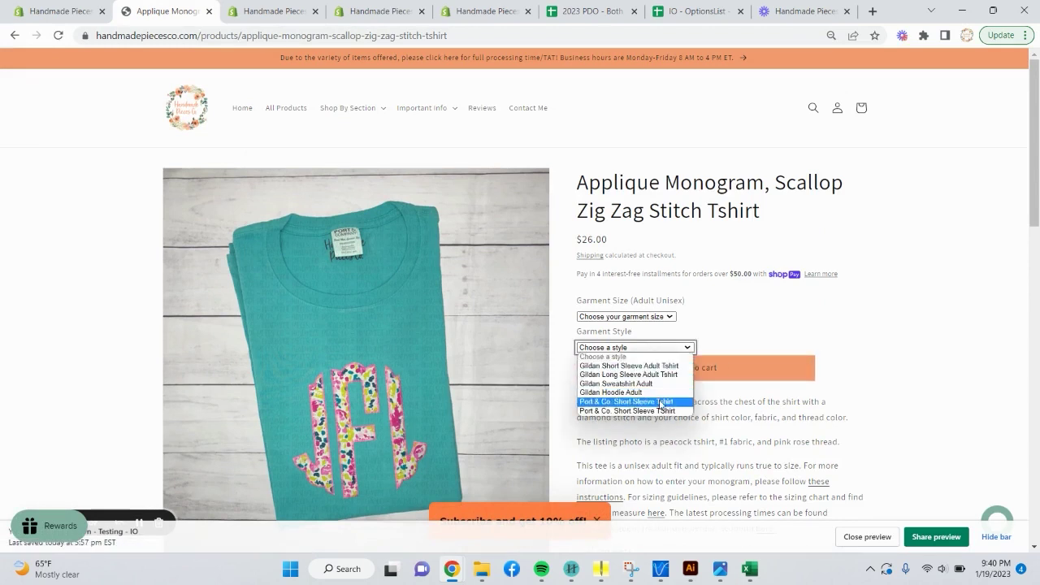
{"action": "left_click", "coordinate": [660, 404]}
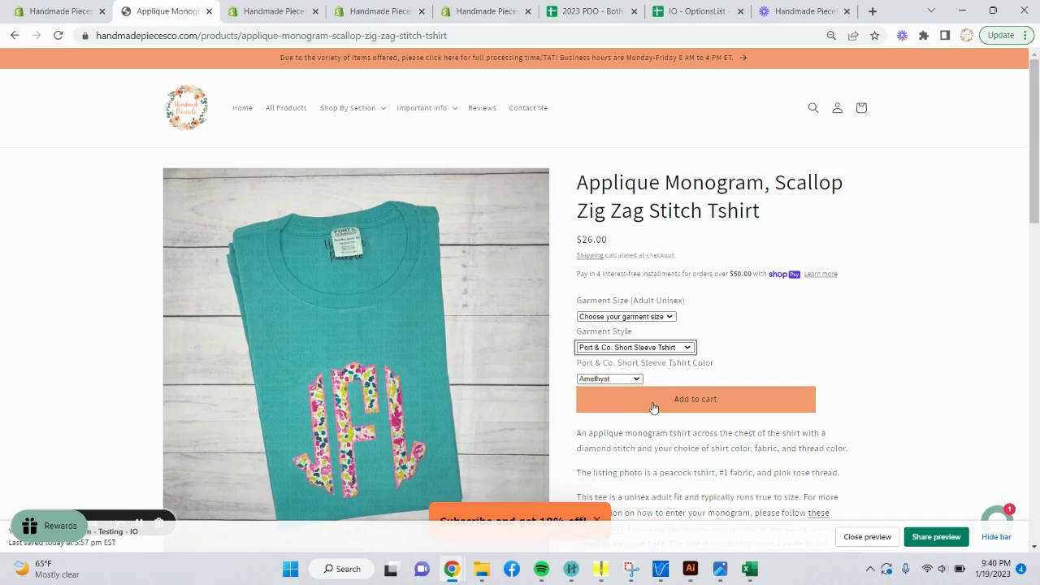
{"action": "left_click", "coordinate": [654, 407]}
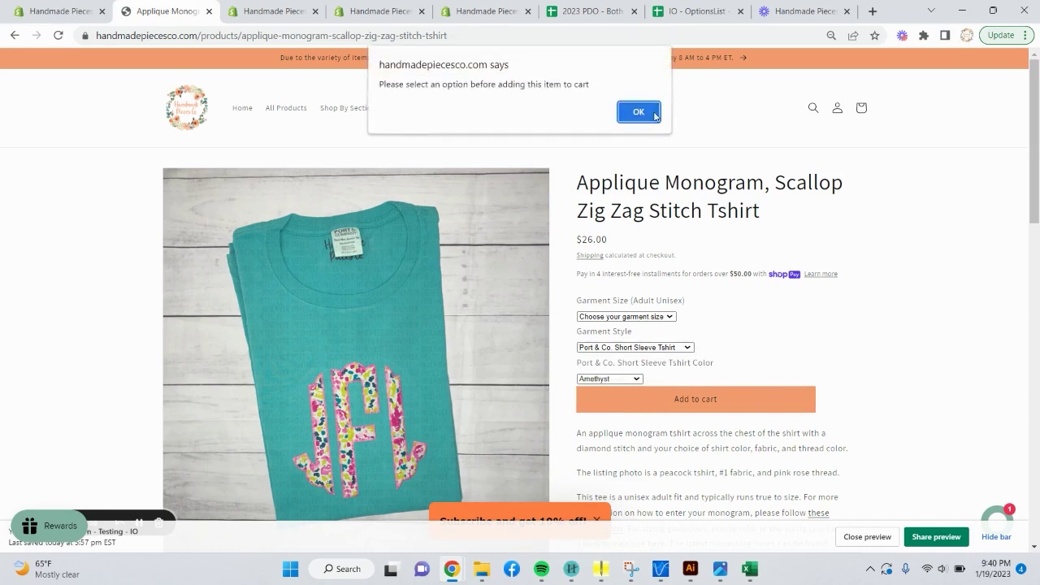
{"action": "left_click", "coordinate": [655, 116]}
Choose size Small, add the shirt to the cart and review the cart contents.
{"action": "left_click", "coordinate": [664, 317]}
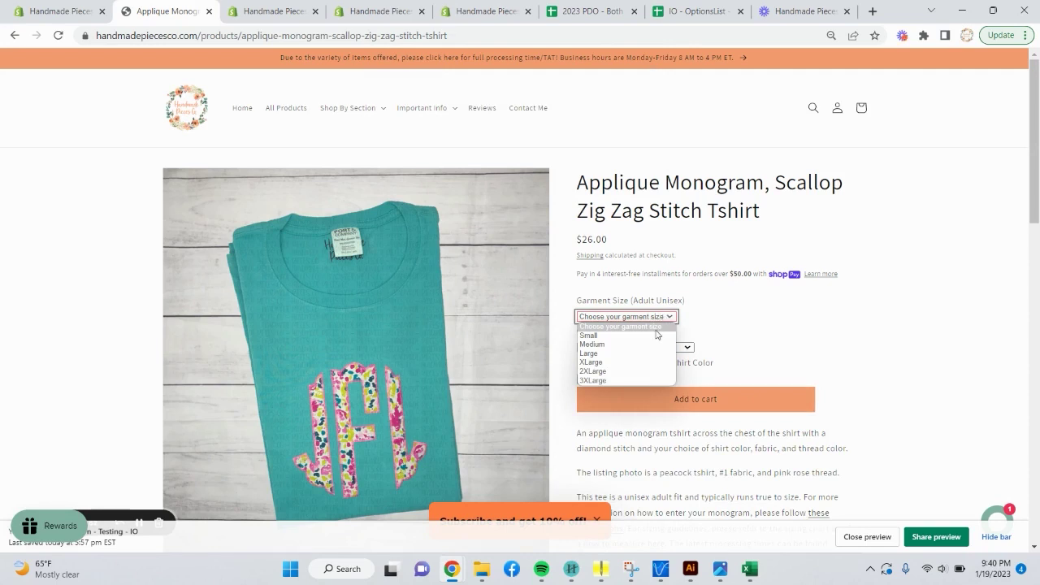
{"action": "left_click", "coordinate": [657, 336]}
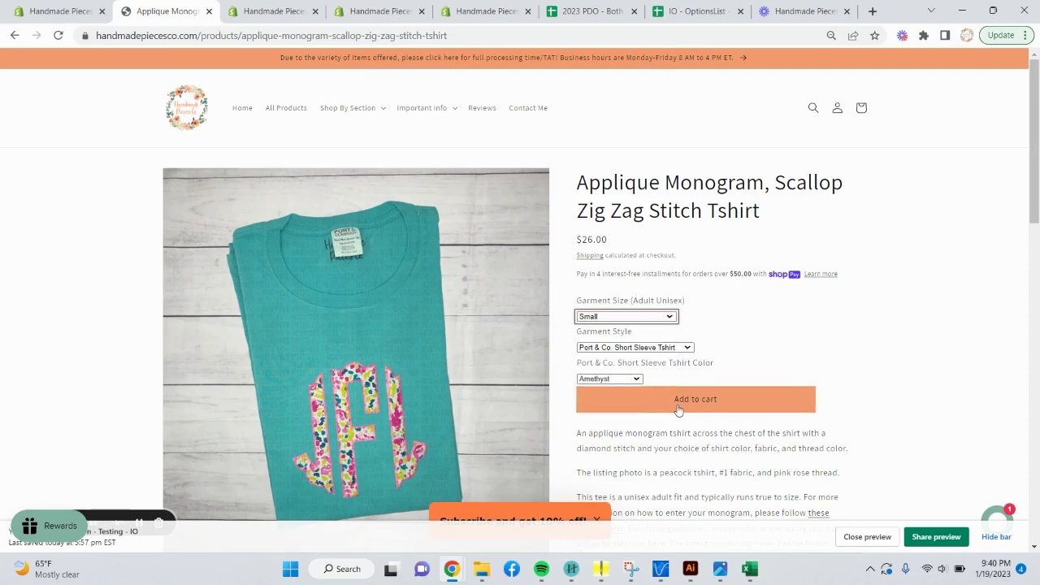
{"action": "left_click", "coordinate": [789, 390]}
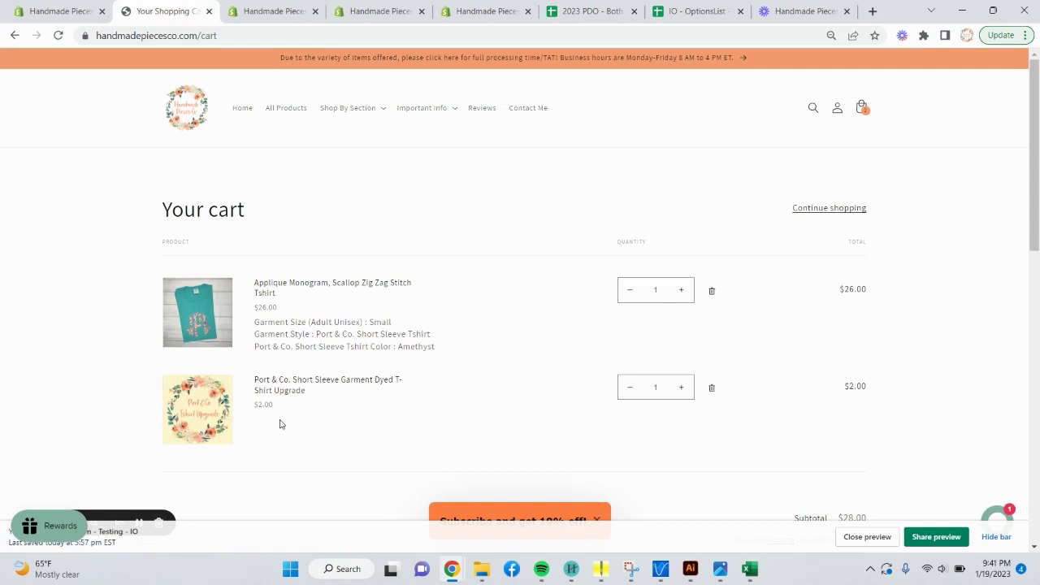
{"action": "scroll", "coordinate": [279, 423], "scroll_direction": "down", "scroll_amount": 1}
{"action": "scroll", "coordinate": [280, 423], "scroll_direction": "up", "scroll_amount": 1}
{"action": "left_click", "coordinate": [69, 8]}
Append ' (+$2)' to the Port & Co. Short Sleeve Tshirt value label and save.
{"action": "left_click", "coordinate": [552, 393]}
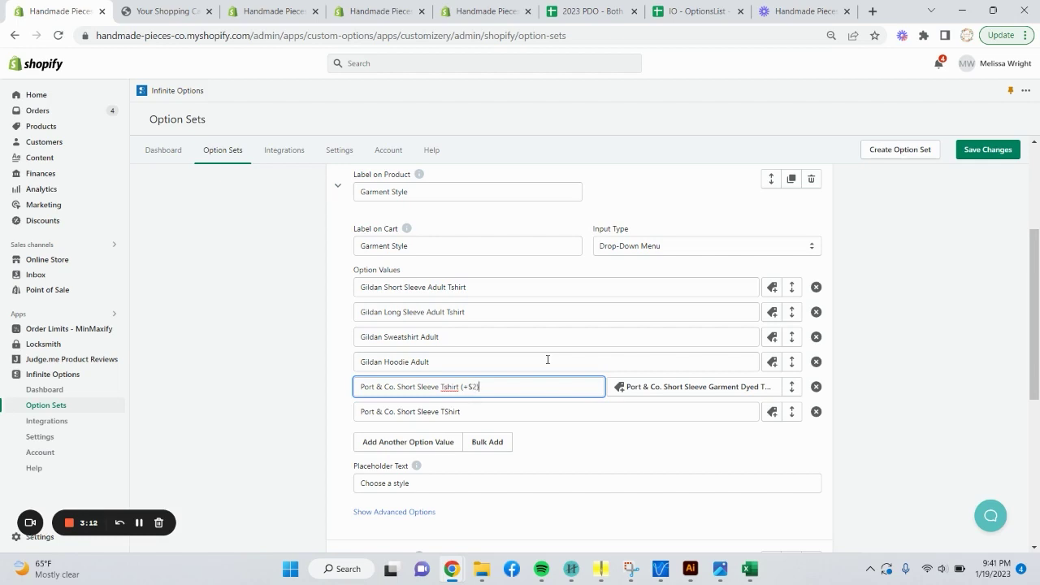
{"action": "left_click", "coordinate": [998, 146]}
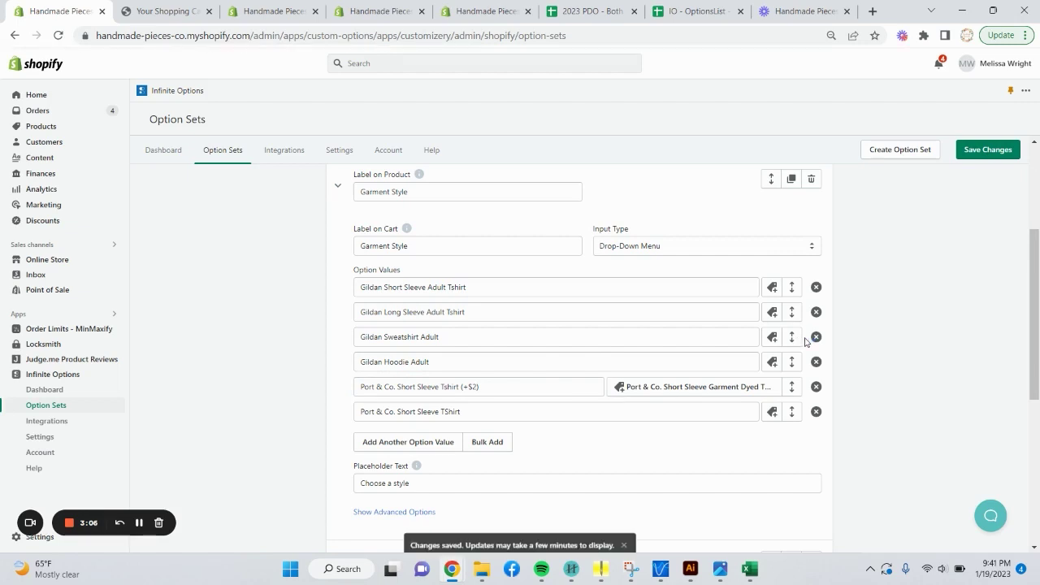
{"action": "left_click", "coordinate": [988, 150]}
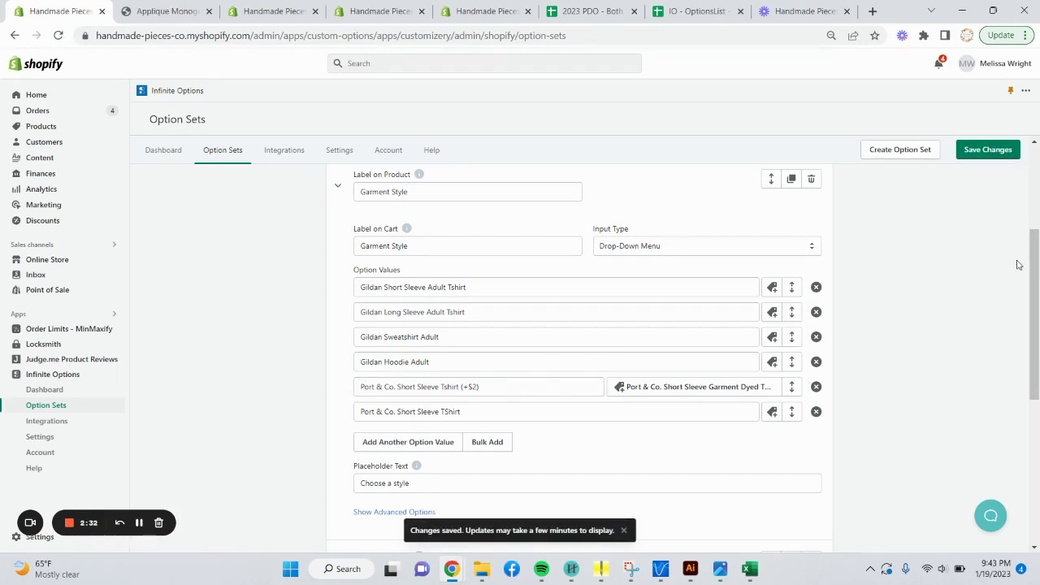
{"action": "left_click", "coordinate": [167, 10]}
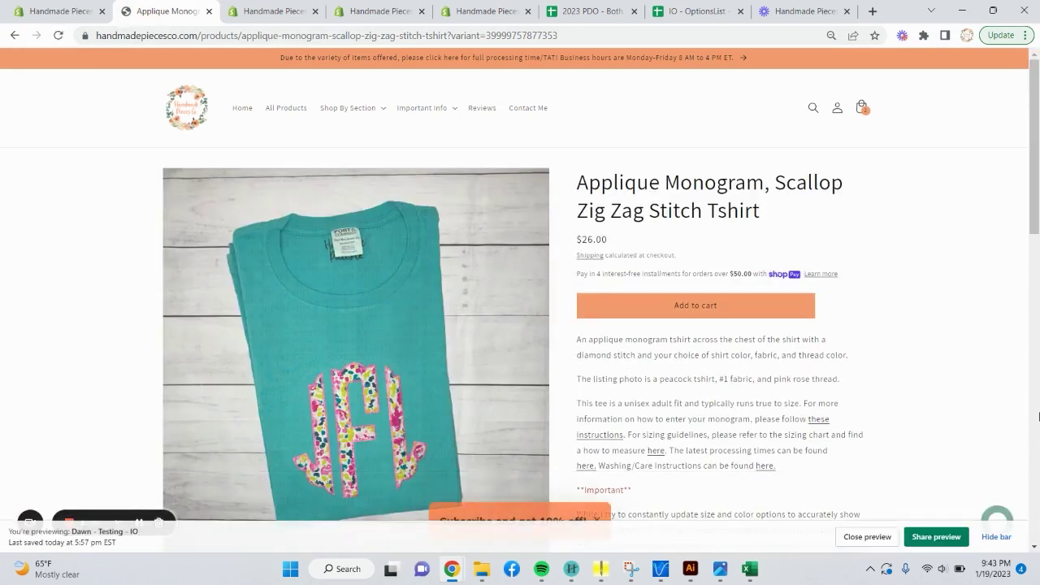
Open the Garment Style dropdown to confirm 'Port & Co. Short Sleeve Tshirt (+$2)' appears.
{"action": "left_click", "coordinate": [658, 348]}
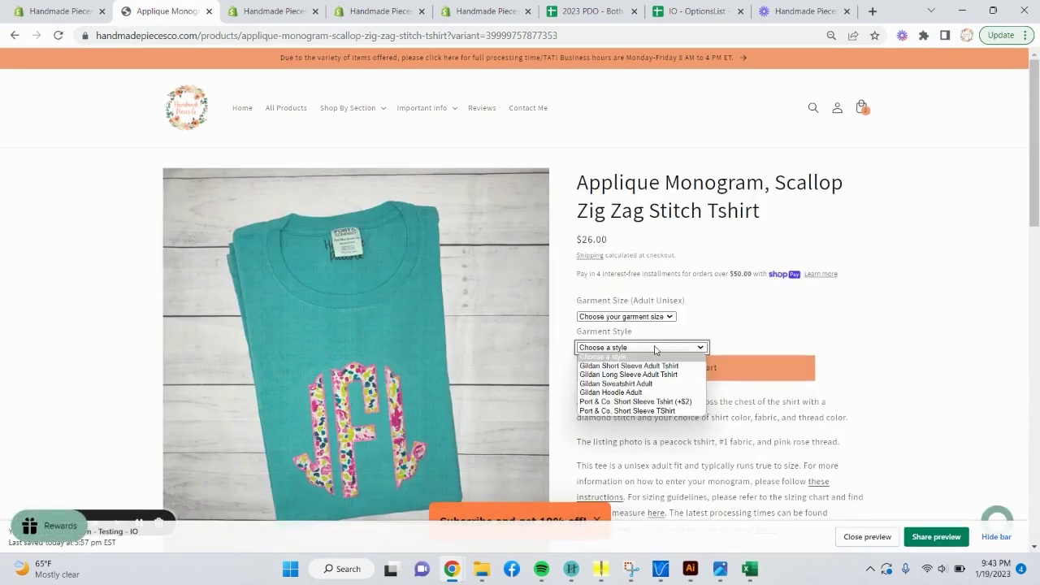